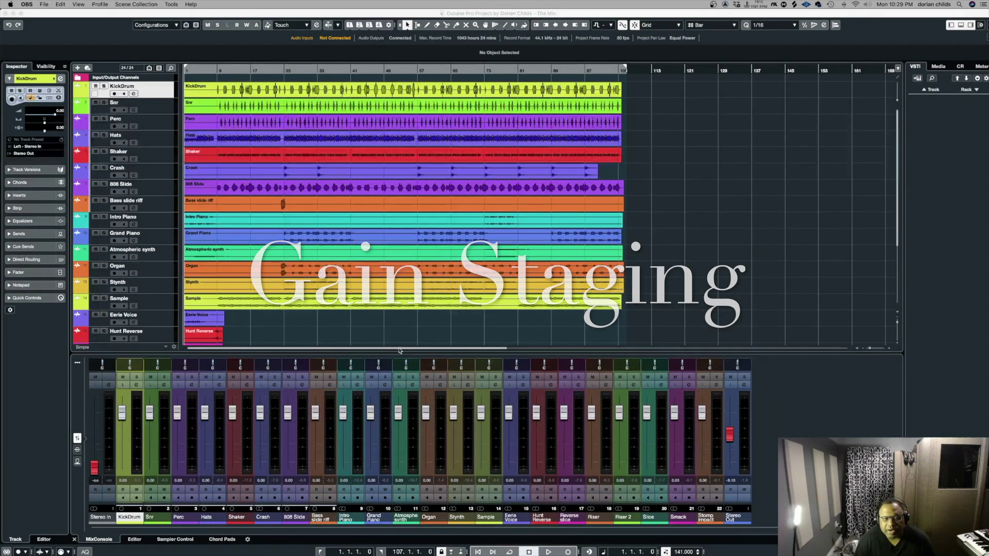
Reset the Stereo Out fader to 0.00 and play the whole mix to check the output level
click(361, 346)
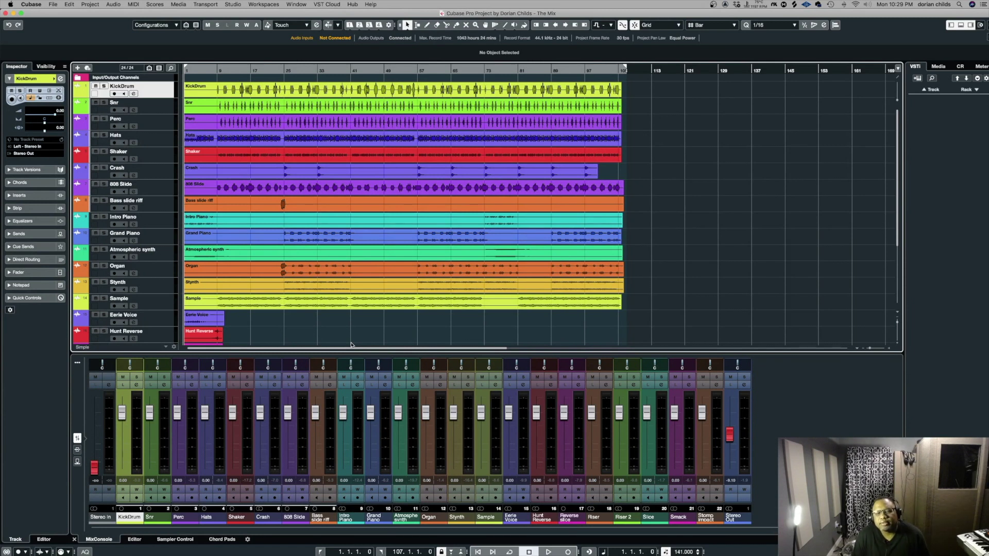
drag(730, 438, 730, 421)
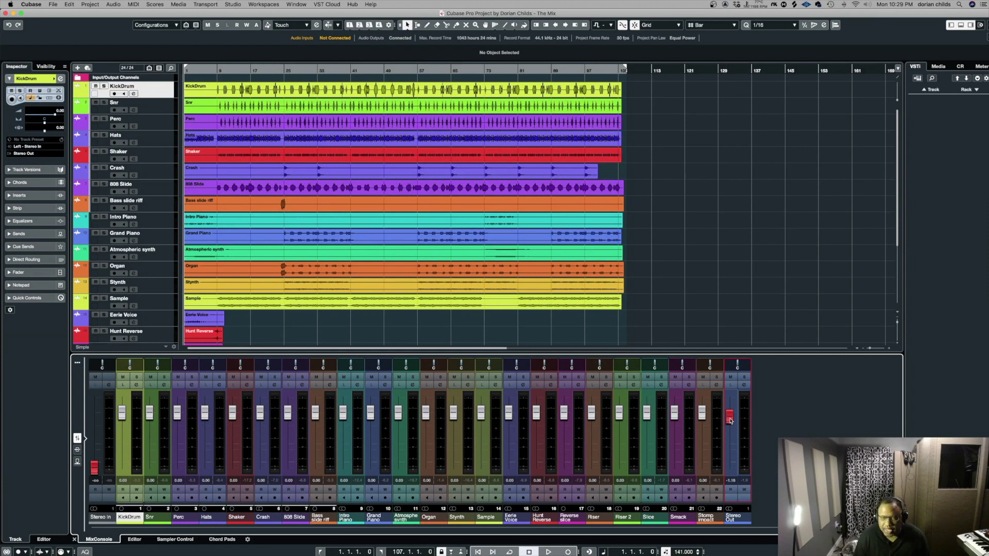
super+click(729, 418)
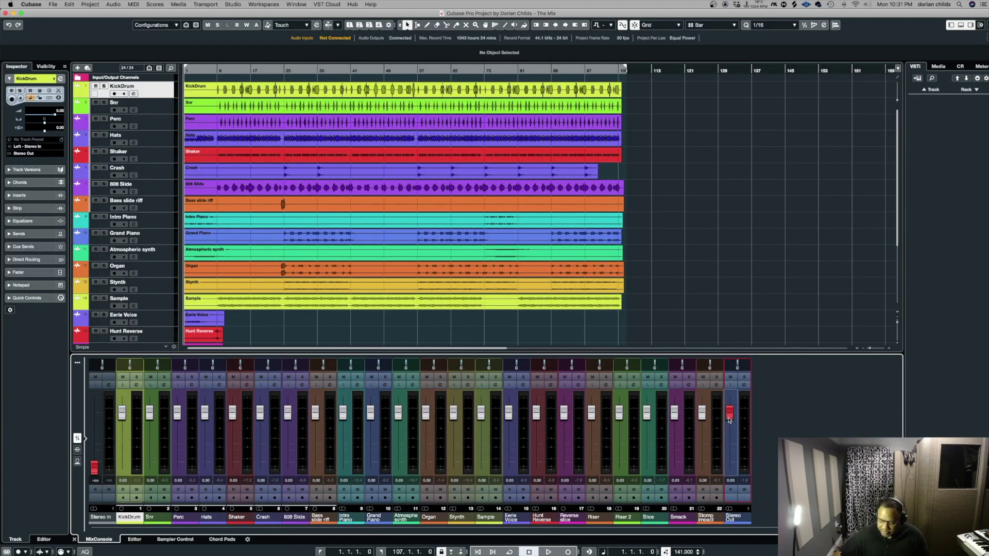
key(space)
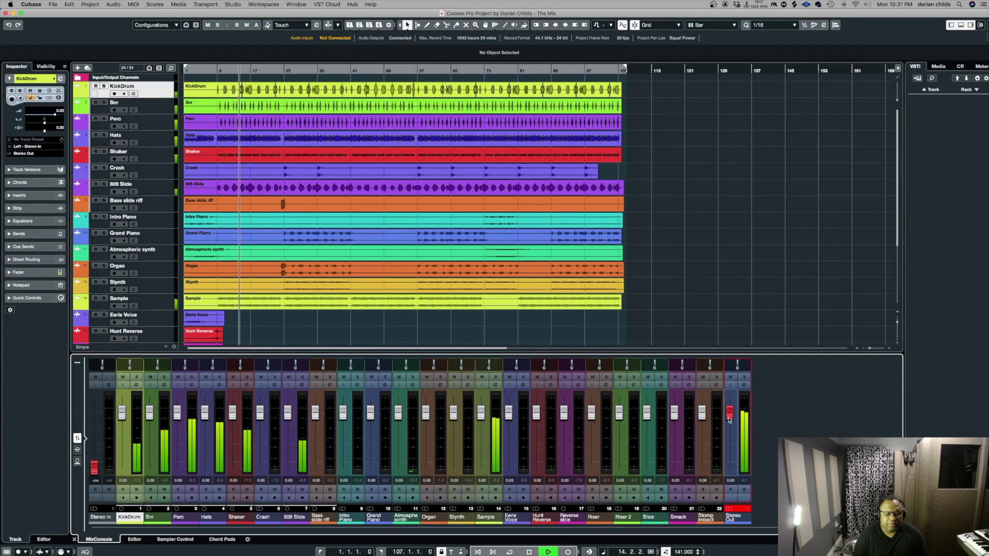
key(space)
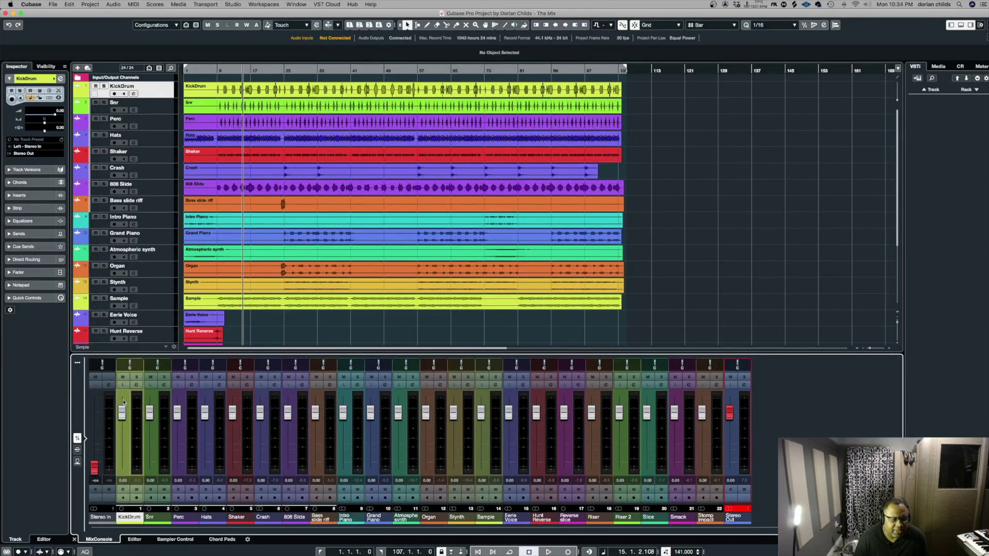
Open the KickDrum channel settings and set its pre gain to -15
click(136, 385)
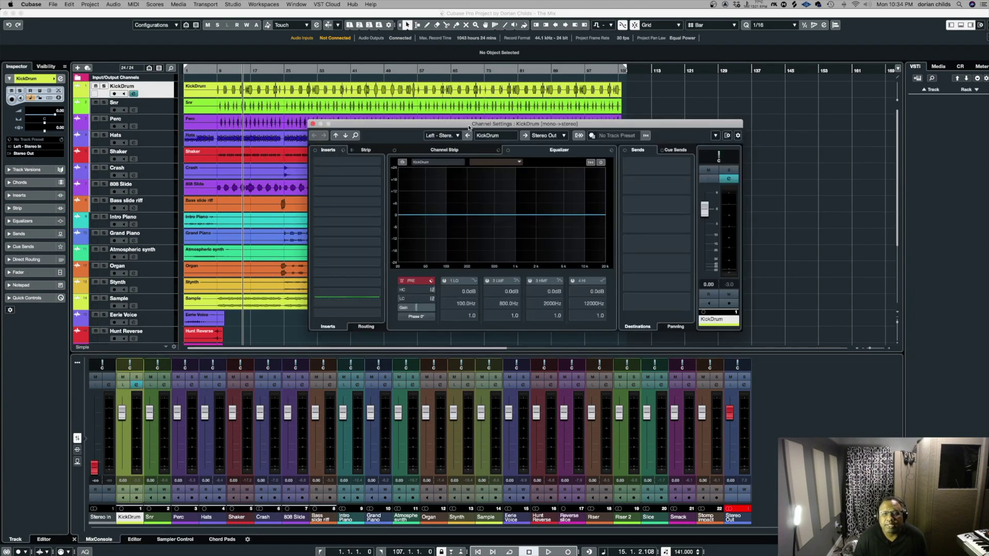
drag(495, 124, 390, 148)
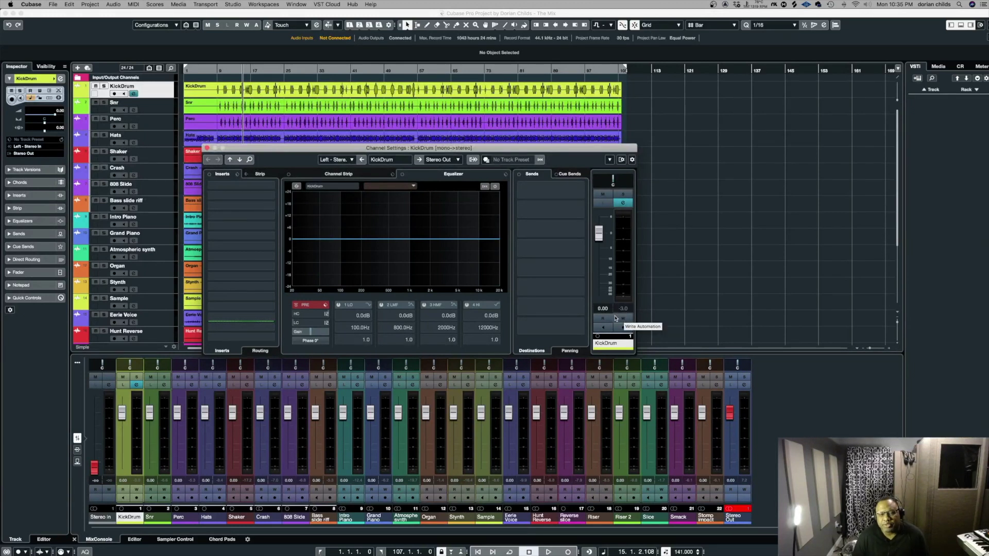
double_click(317, 333)
key(BackSpace)
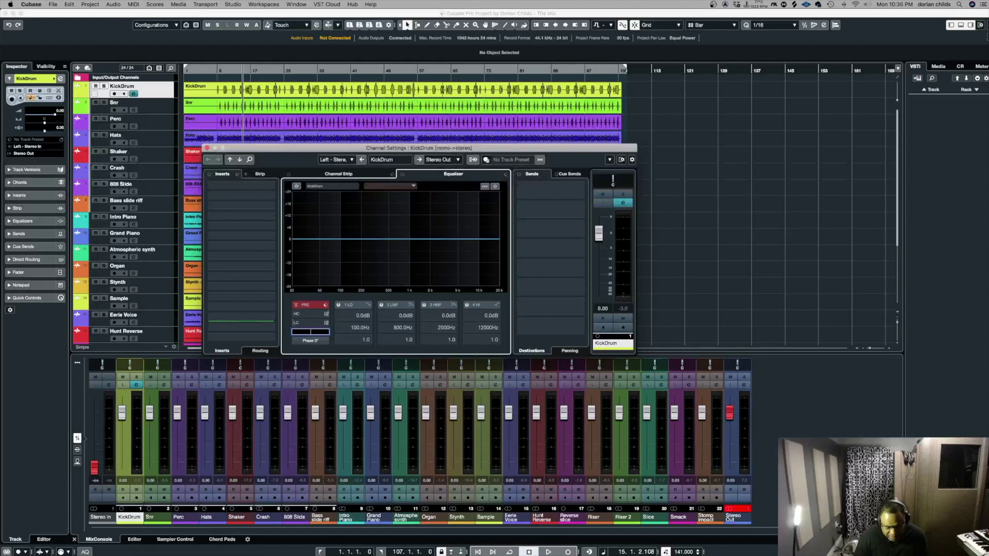
text(-15)
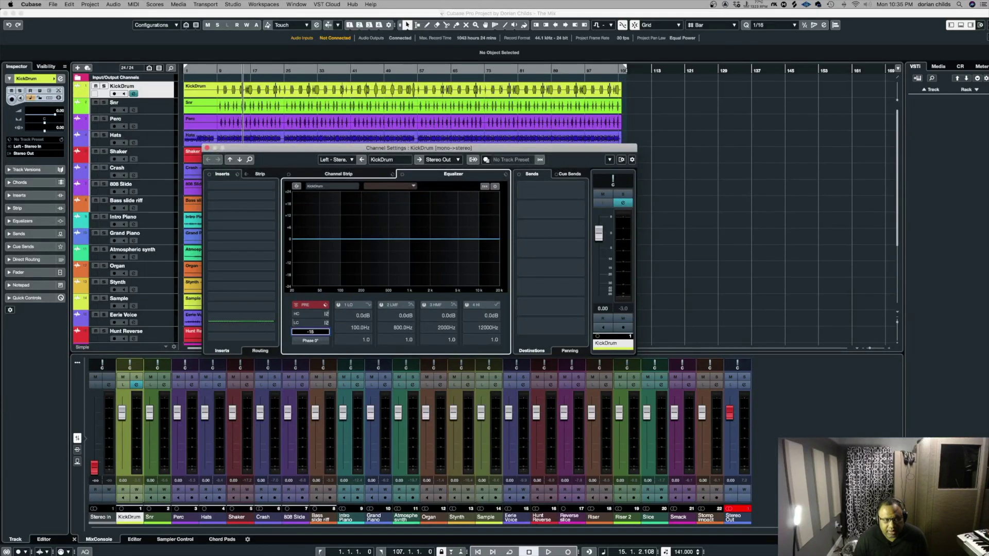
key(Return)
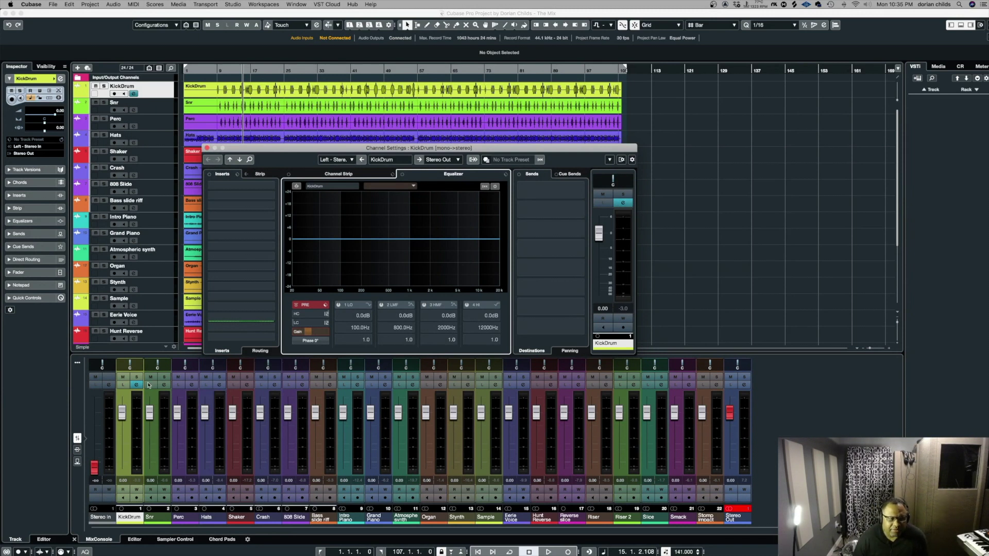
Solo the KickDrum channel and play it back to check its level with the reduced gain
click(622, 195)
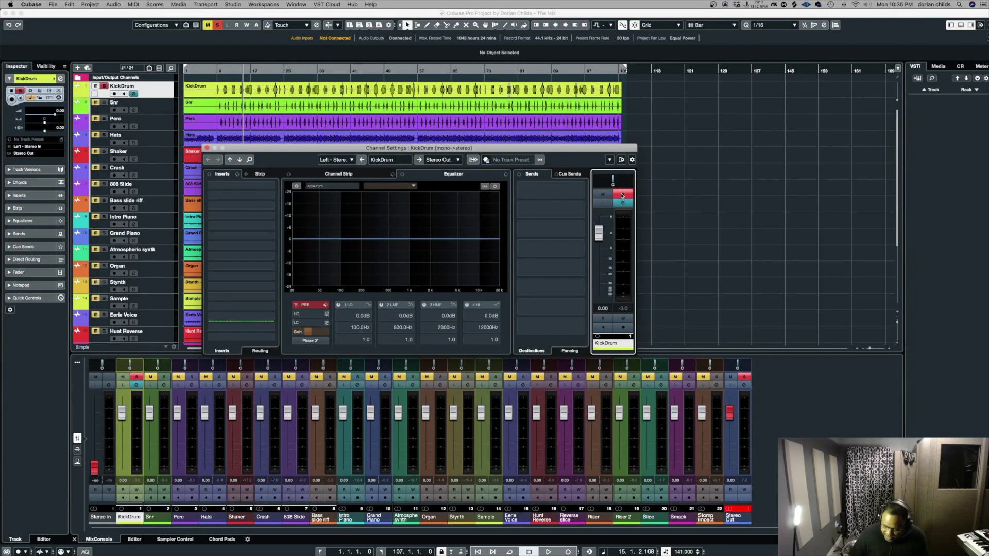
key(space)
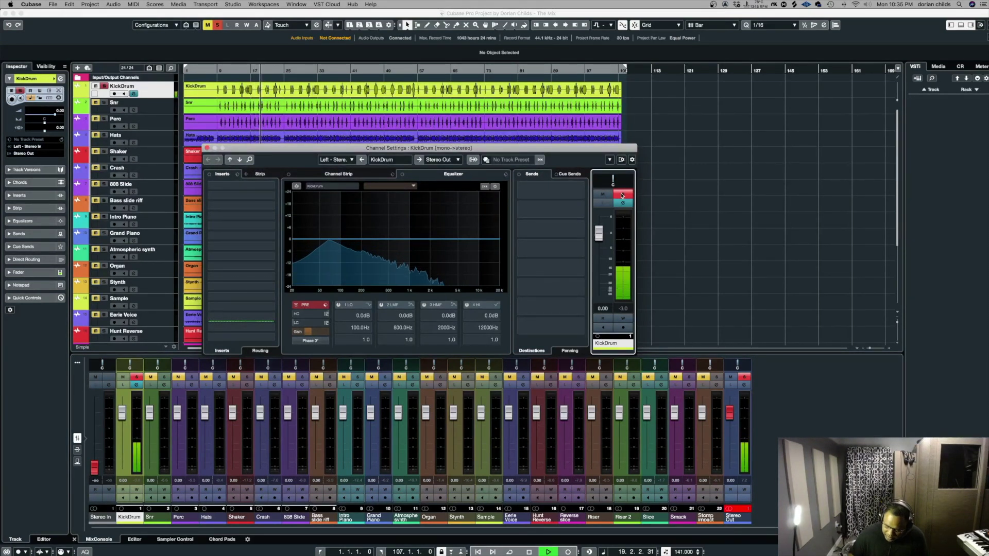
key(space)
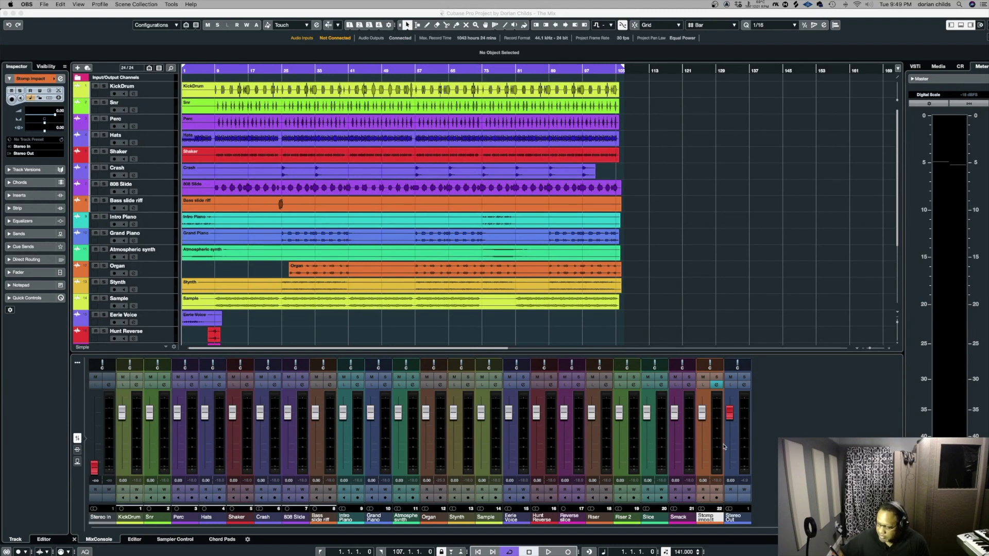
Play the gain-staged mix from the beginning and inspect the KickDrum channel's pre gain setting
key(space)
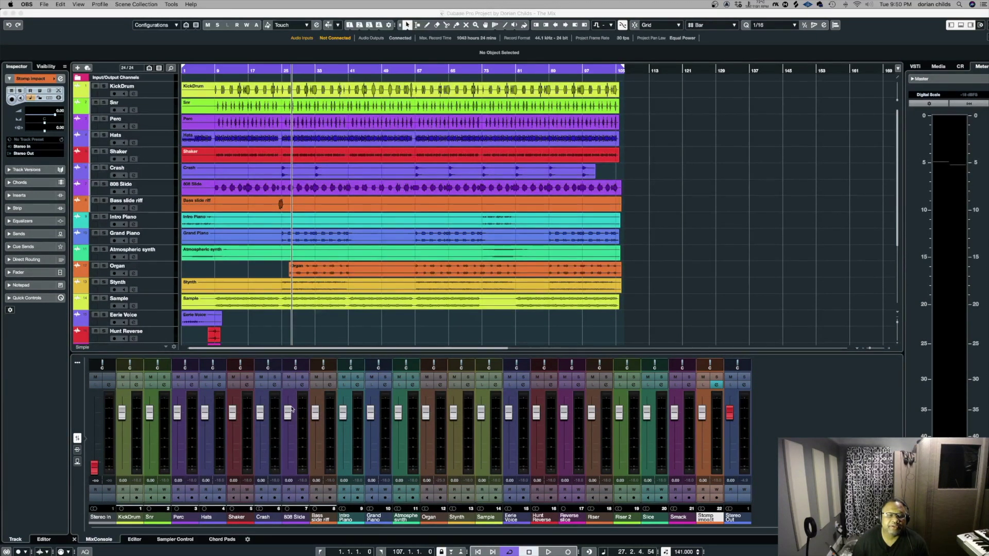
click(270, 351)
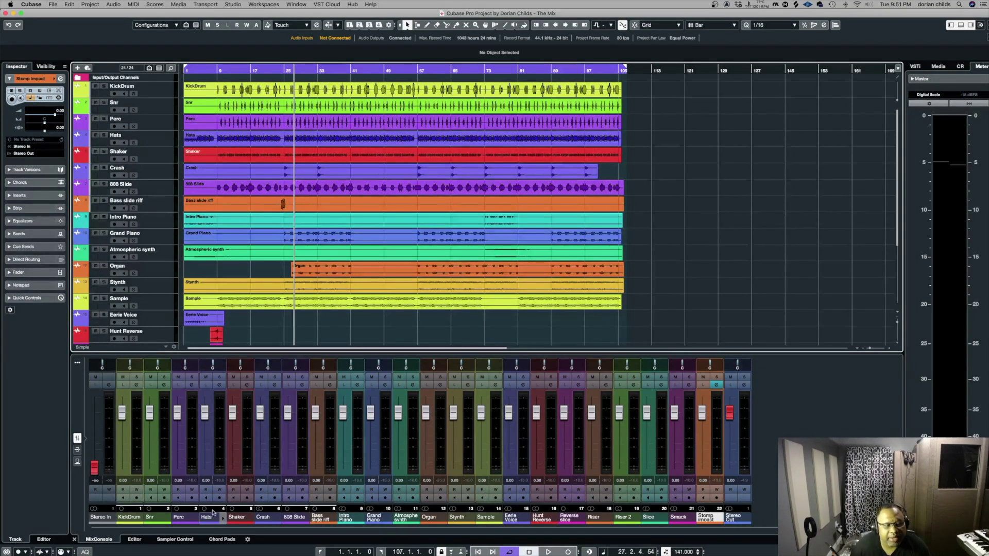
click(136, 386)
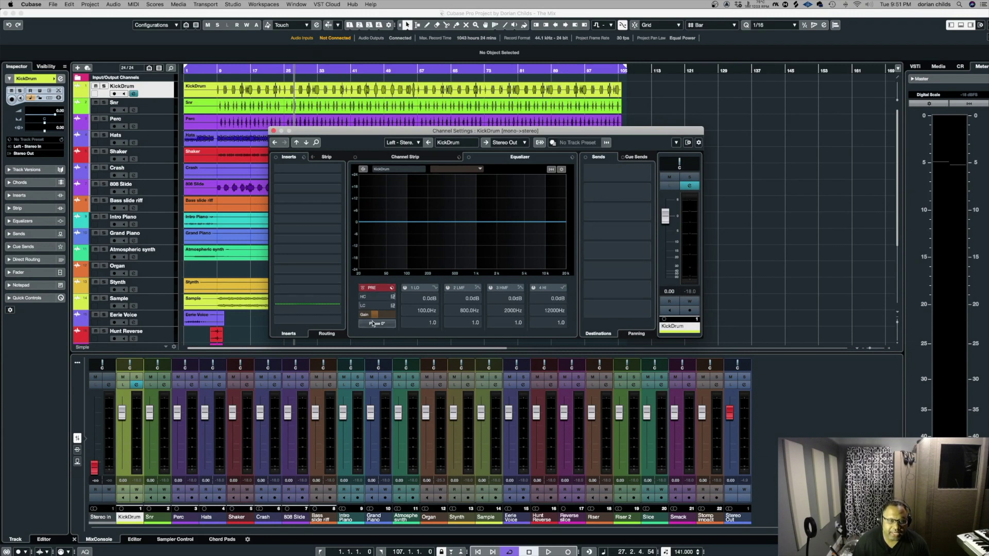
mouse_move(375, 315)
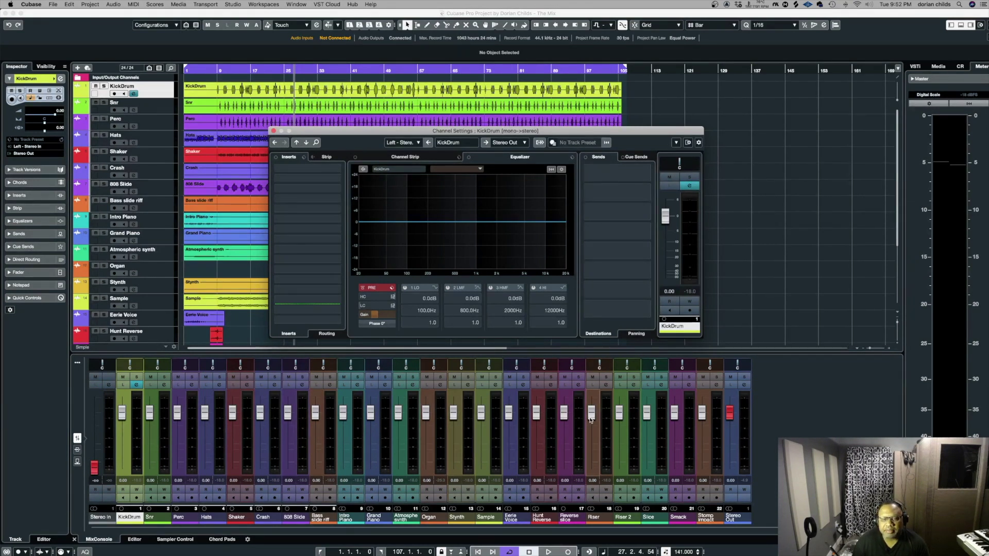
Try small level changes on the Riser fader and reset it to 0.00
mouse_move(590, 418)
mouse_down()
mouse_move(590, 466)
mouse_move(593, 418)
mouse_up()
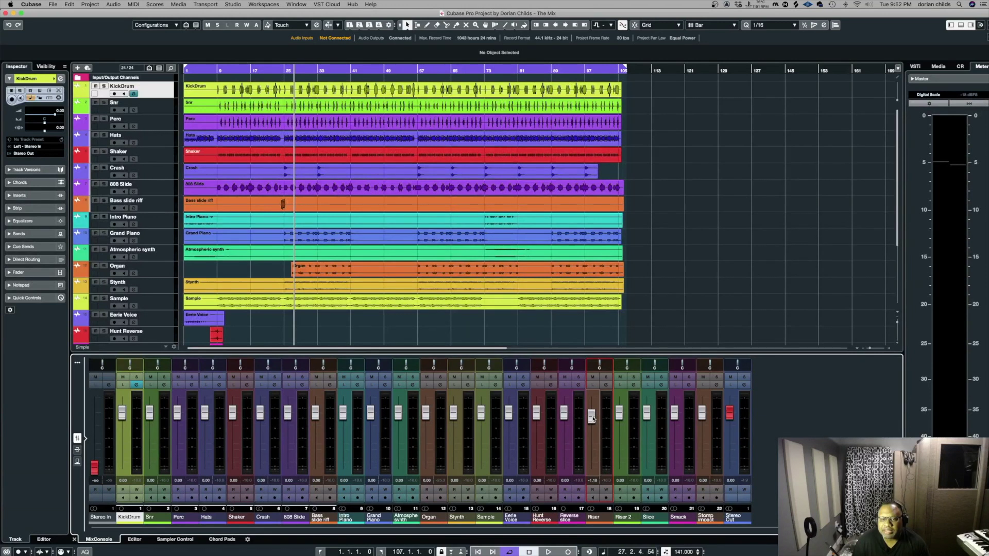
super+click(592, 415)
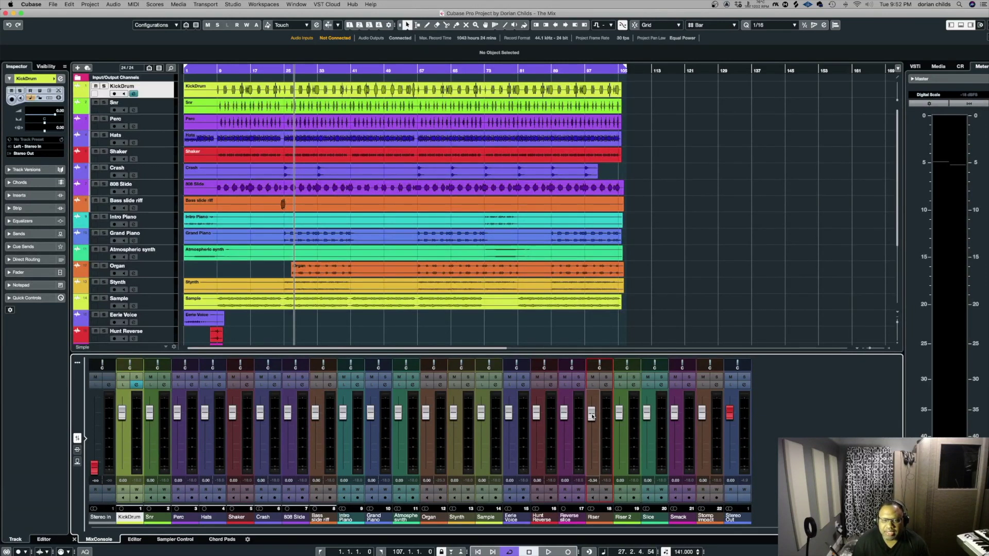
drag(591, 415, 593, 416)
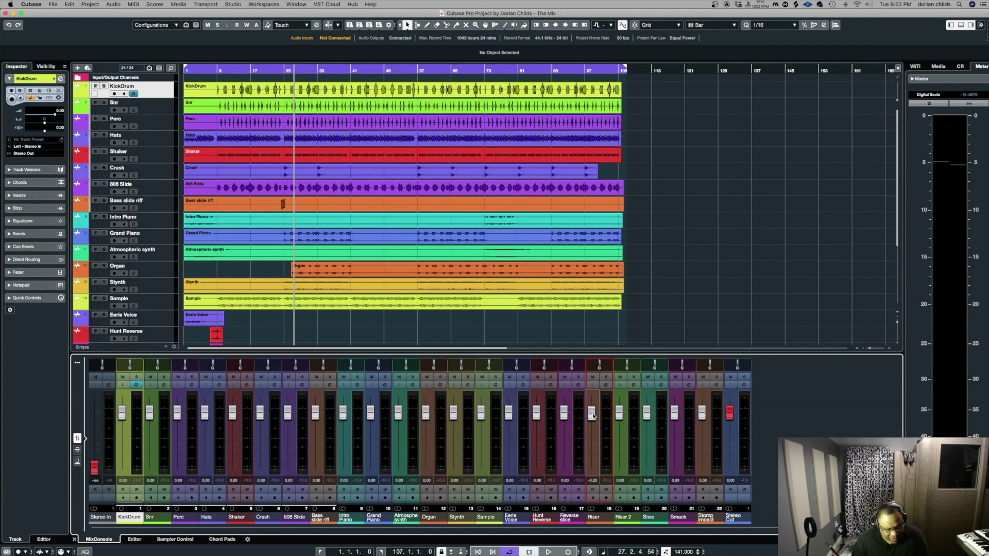
super+click(592, 415)
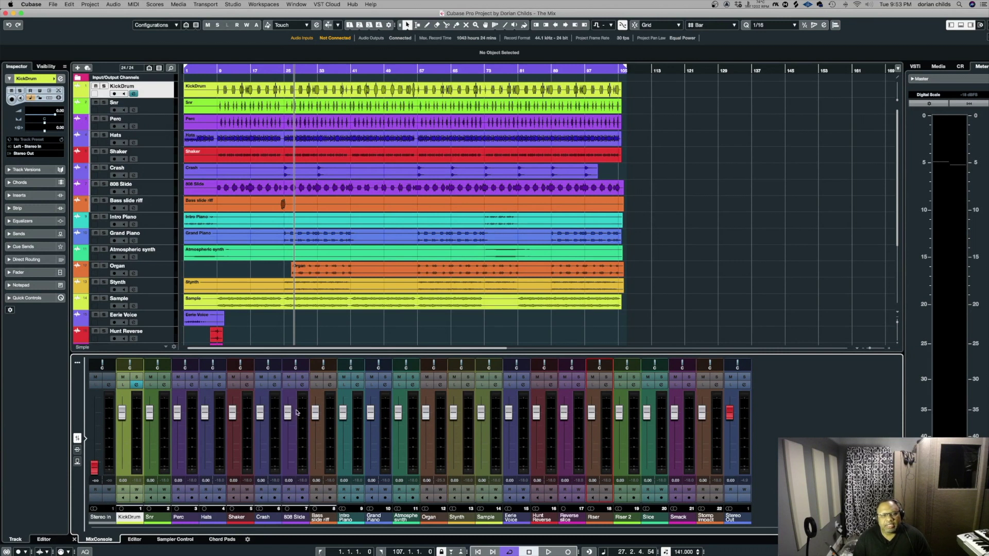
Add a stereo group channel named "Drum Grp" to the selected KickDrum channel, routed to Stereo Out and created inside a folder
click(297, 351)
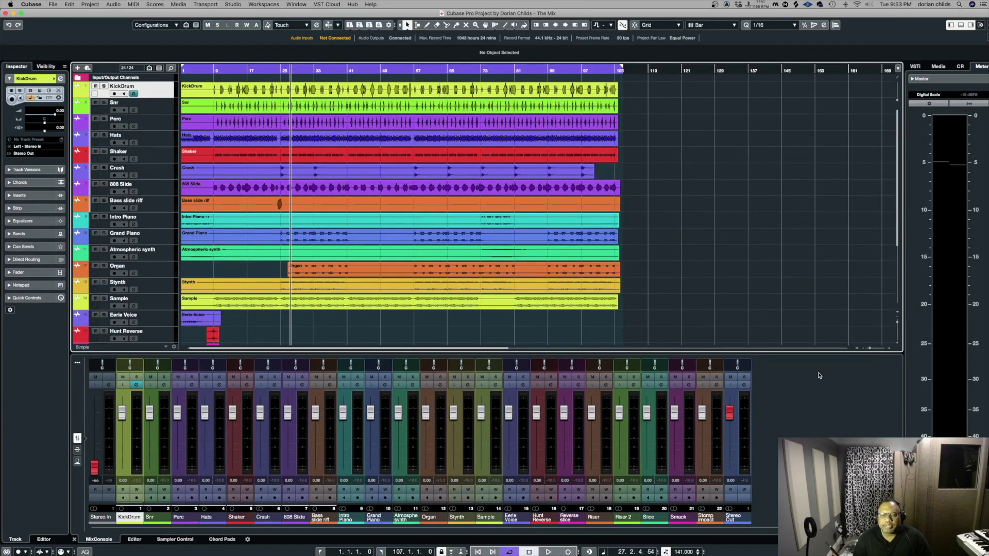
right_click(785, 384)
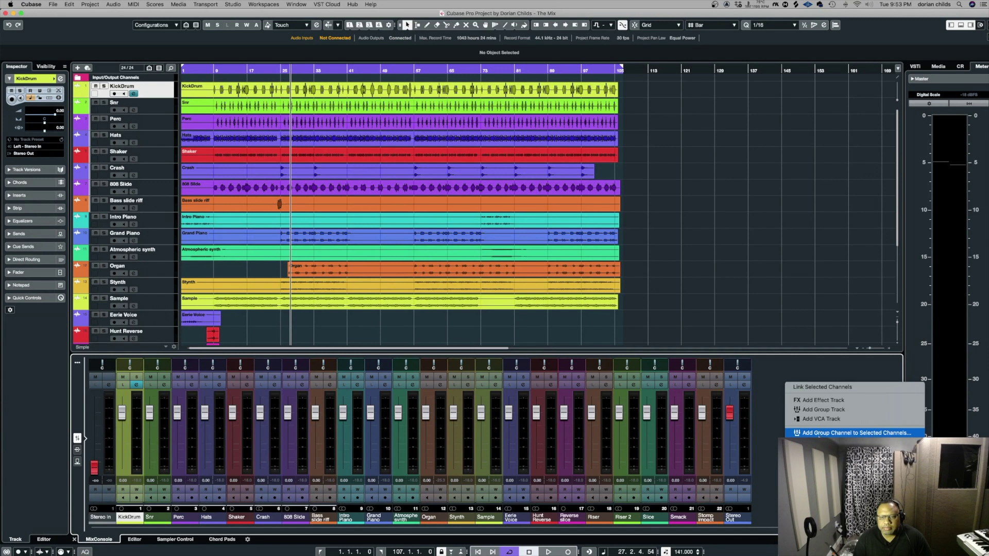
click(820, 433)
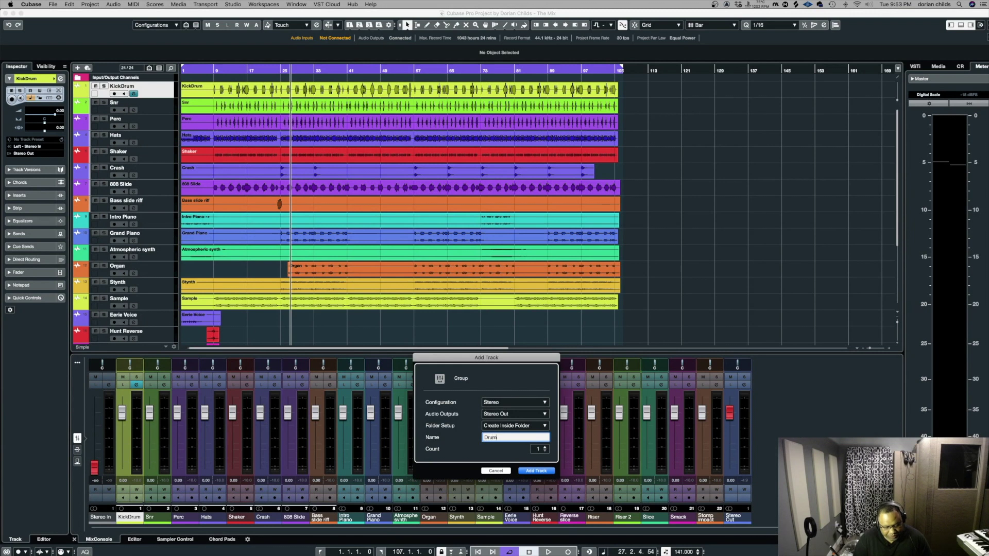
key(BackSpace)
key(BackSpace)
text(Grp)
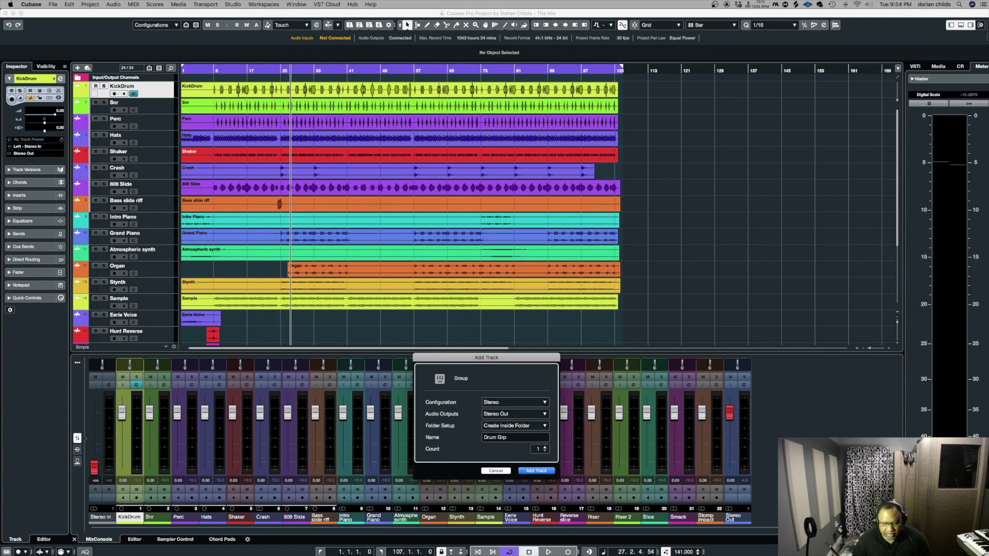
key(Return)
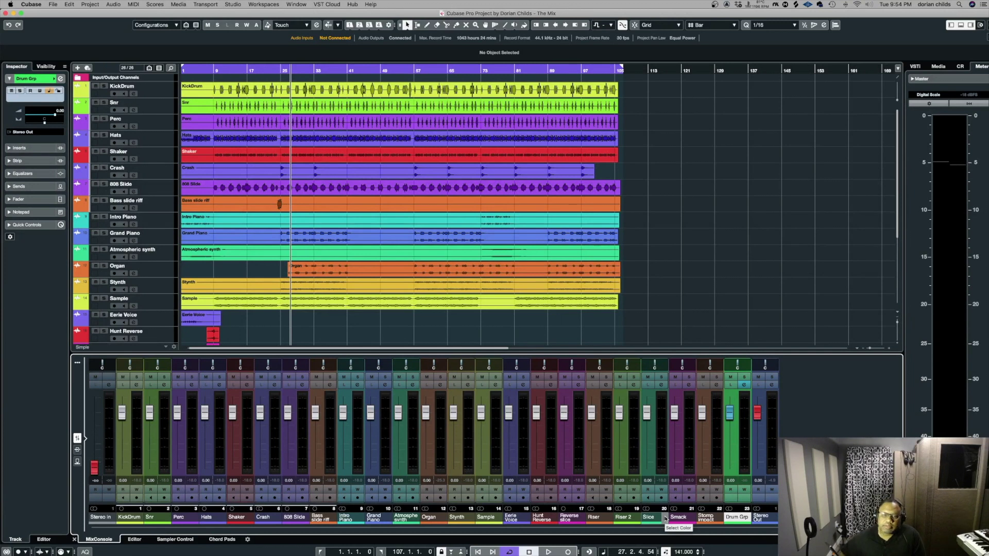
Open the MixConsole window at full size and set the KickDrum output routing to Drum Grp
key(F3)
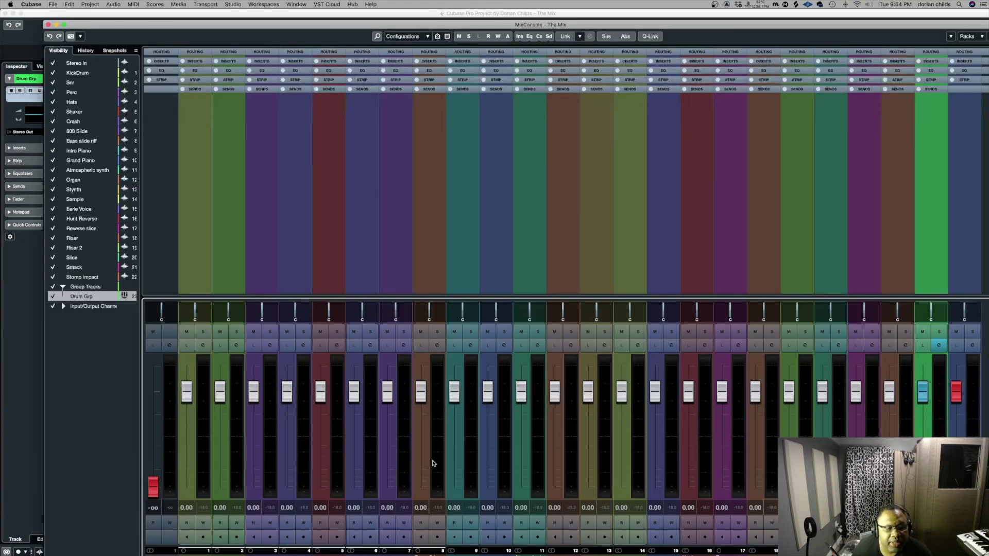
click(64, 25)
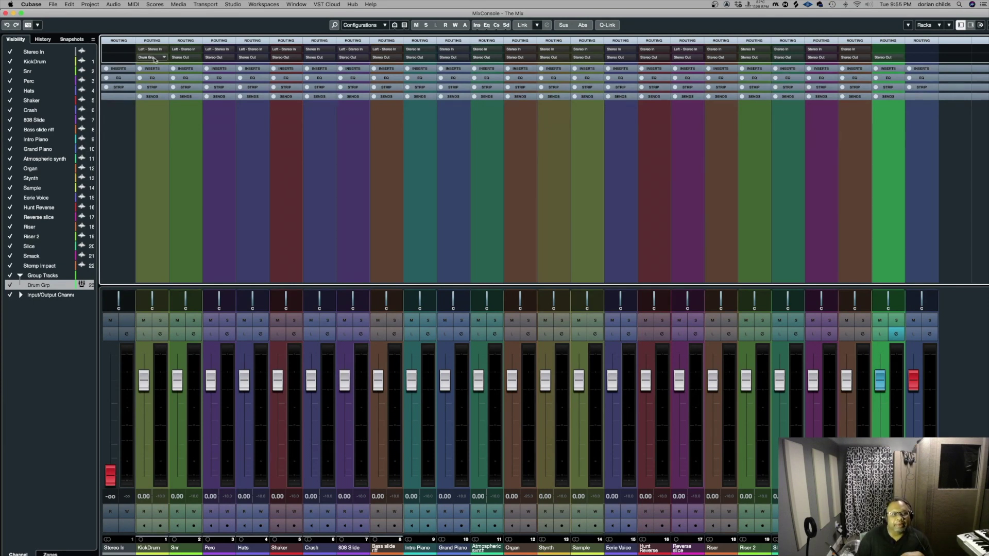
click(156, 57)
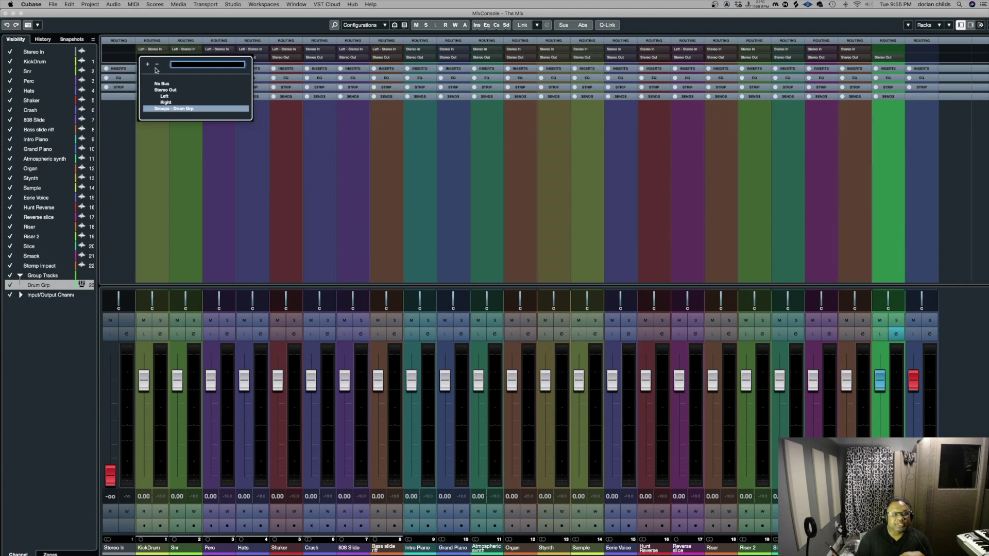
click(166, 109)
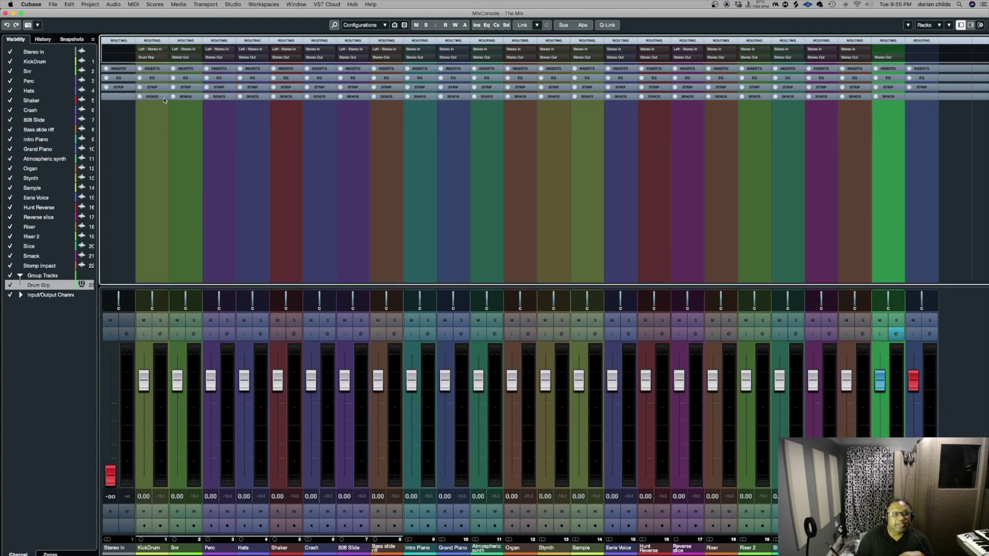
Set the output routing of the Snr, Perc, Hats, Shaker and Crash channels to Drum Grp
click(181, 57)
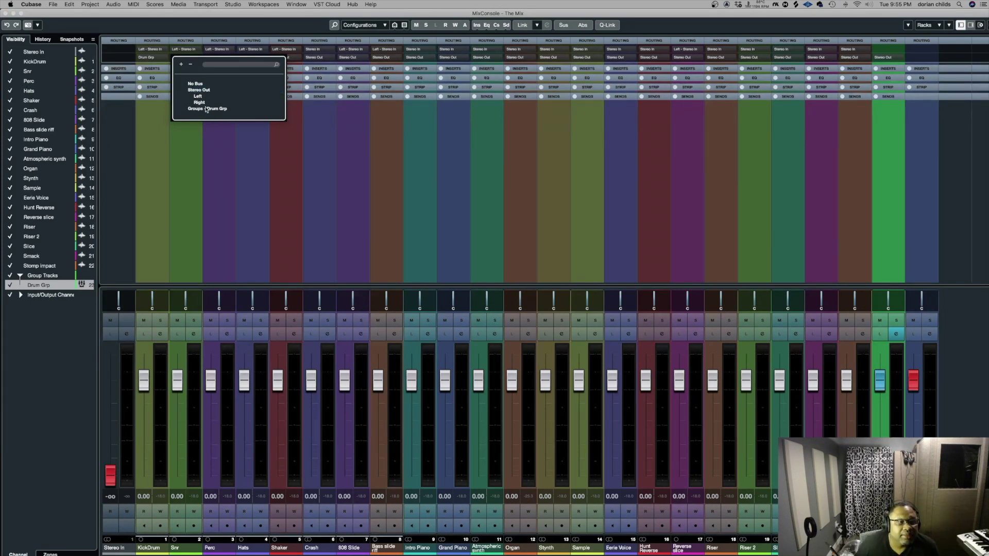
click(206, 108)
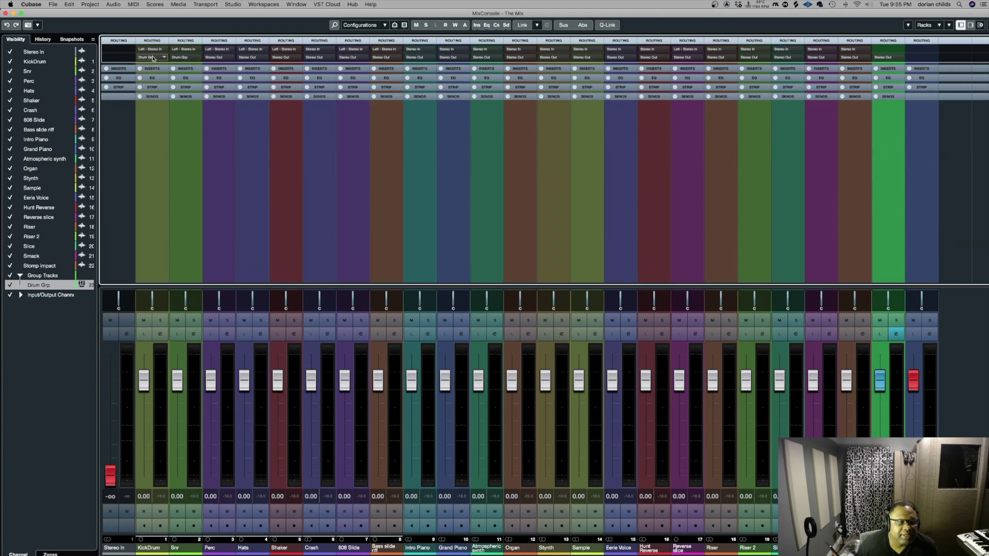
click(226, 57)
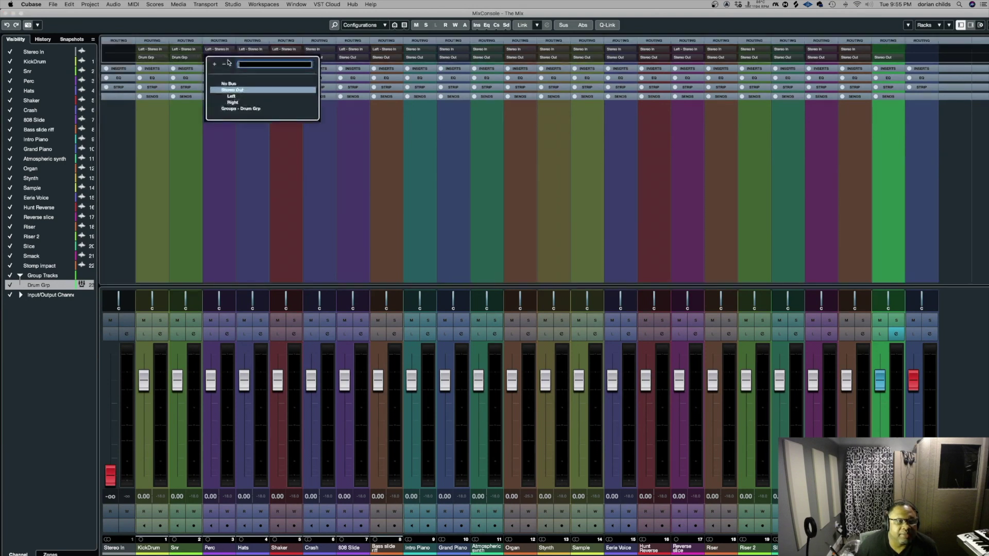
click(251, 109)
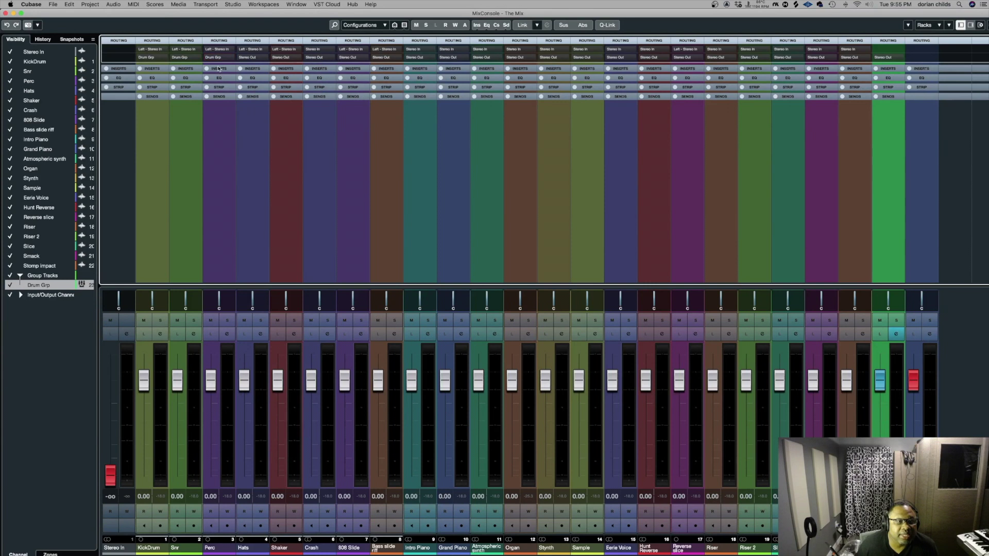
click(256, 58)
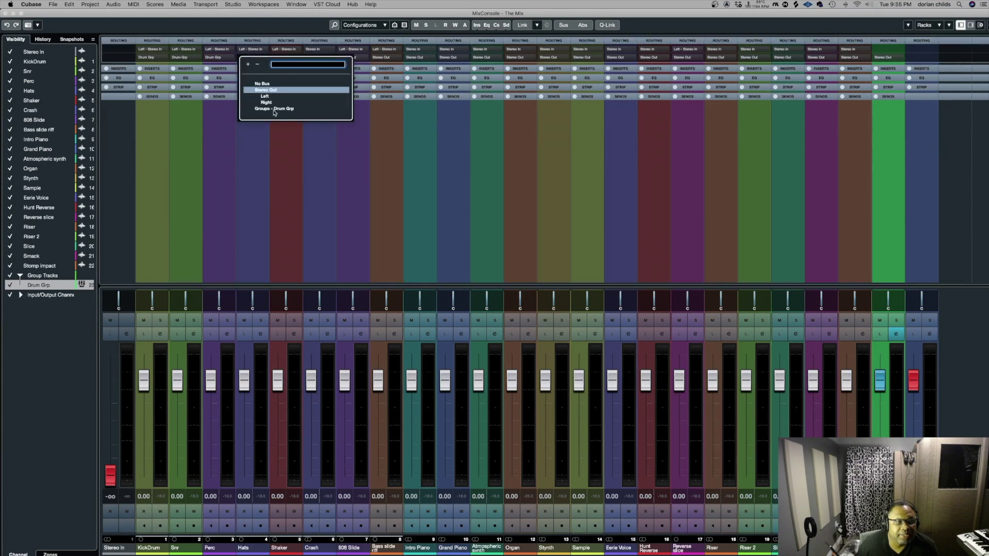
click(276, 110)
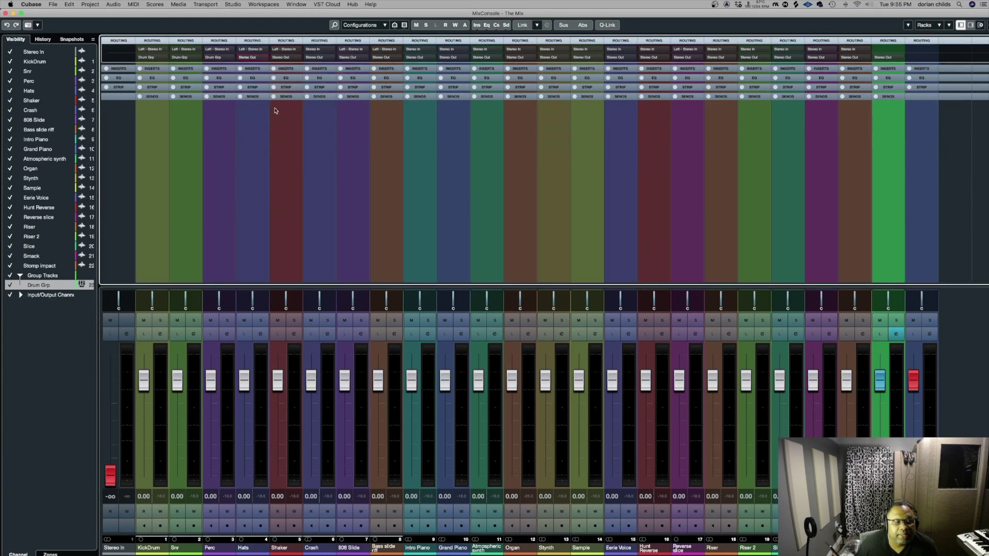
click(283, 57)
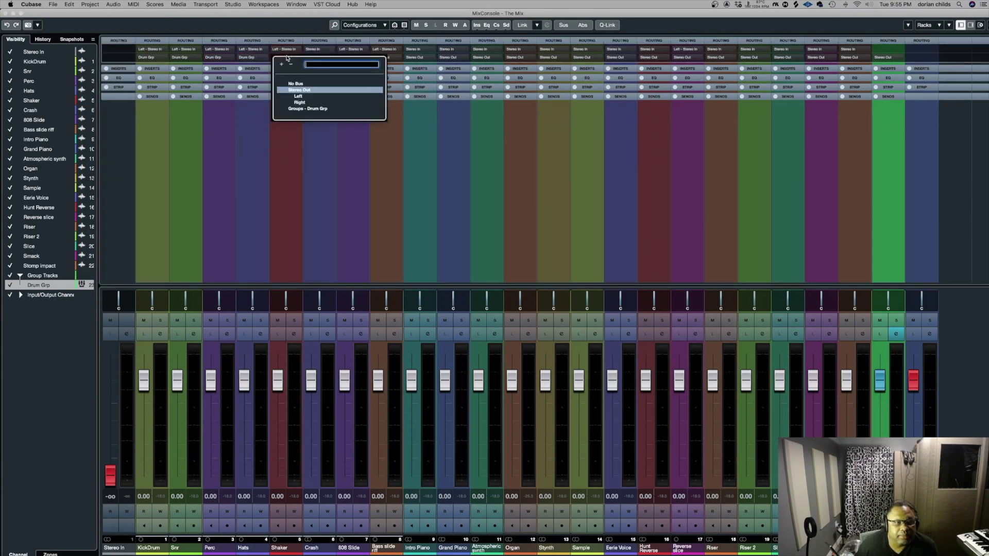
click(314, 110)
click(318, 57)
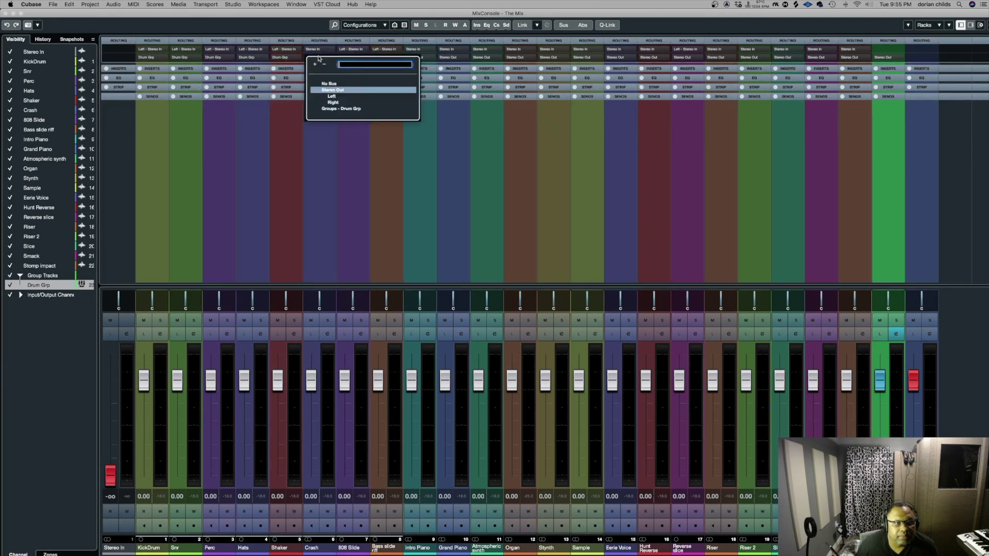
click(340, 110)
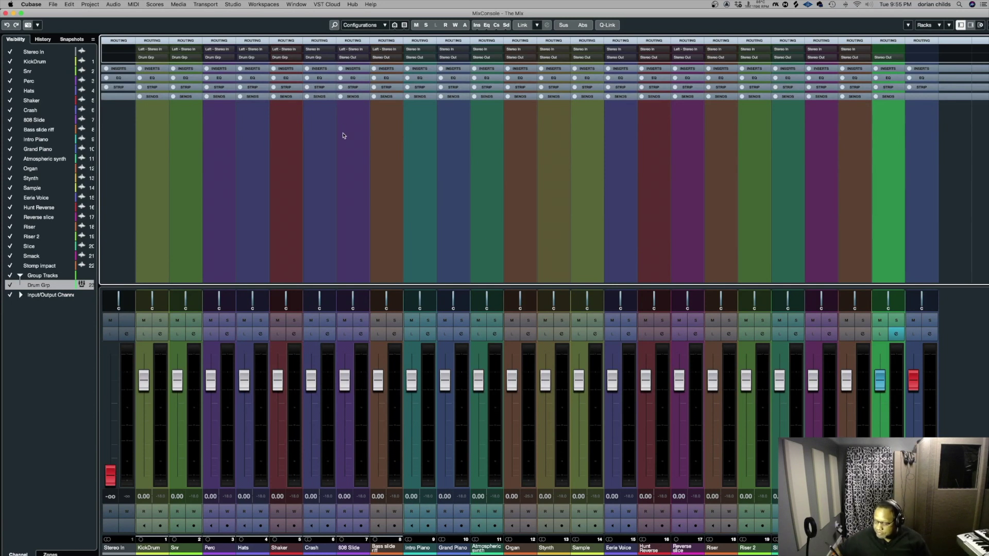
Play the mix, solo the Drum Grp channel to check the drum routing, and turn the solo off again
key(space)
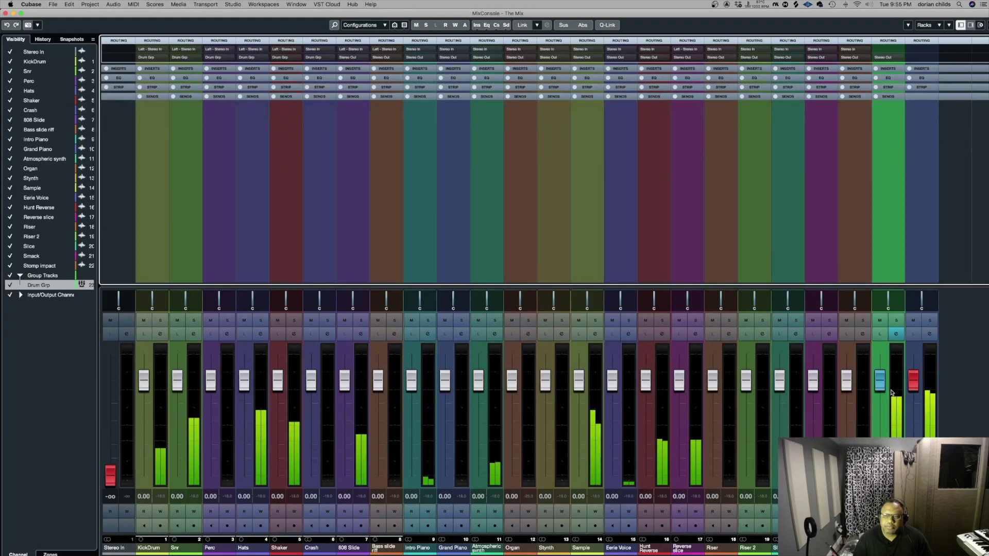
click(896, 320)
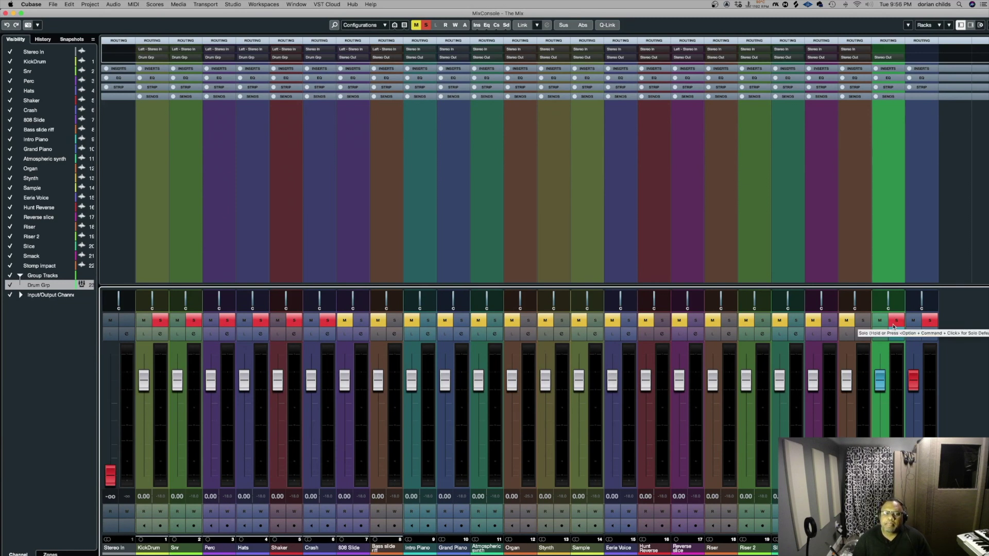
click(896, 334)
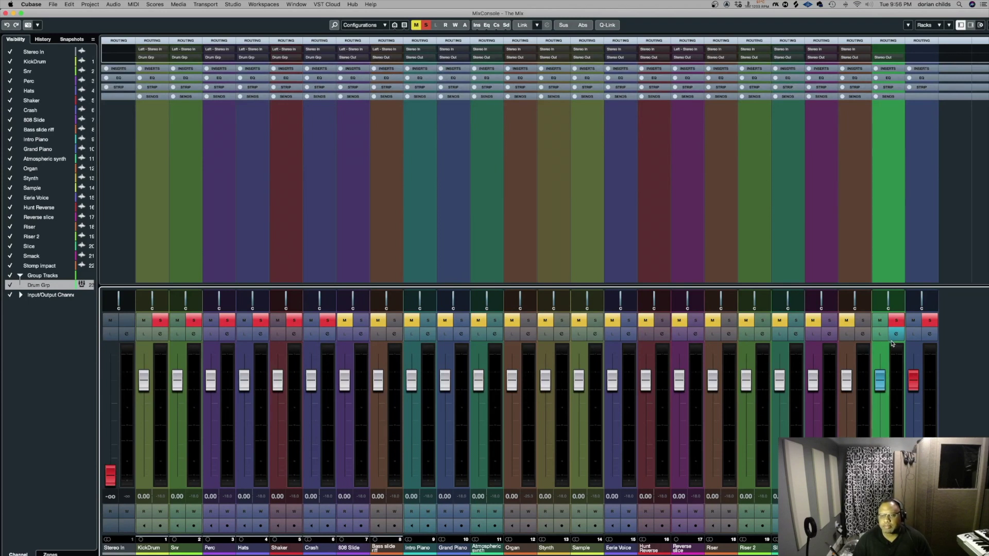
click(898, 319)
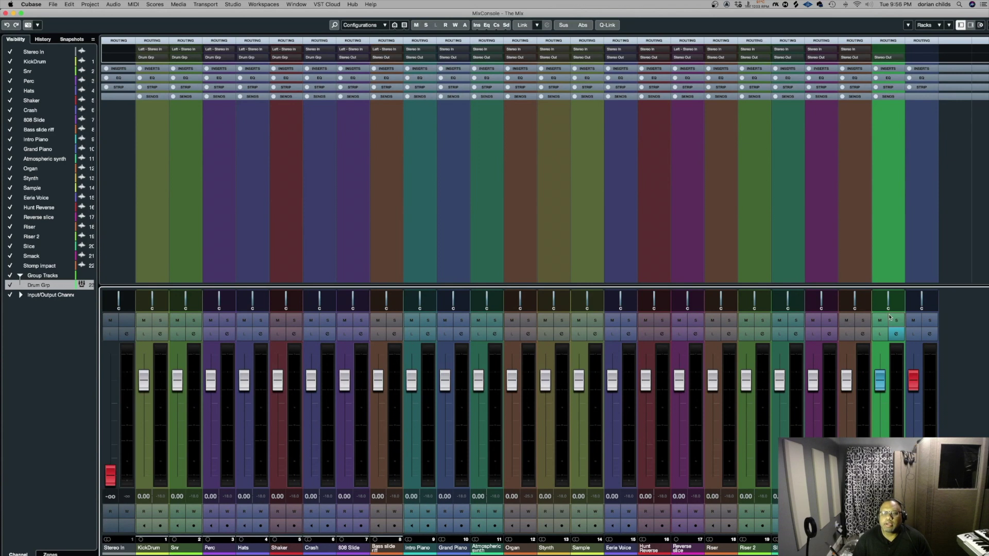
Open the Stereo Out channel settings, load ARC 3 in the first insert slot and centre its plug-in window
click(929, 334)
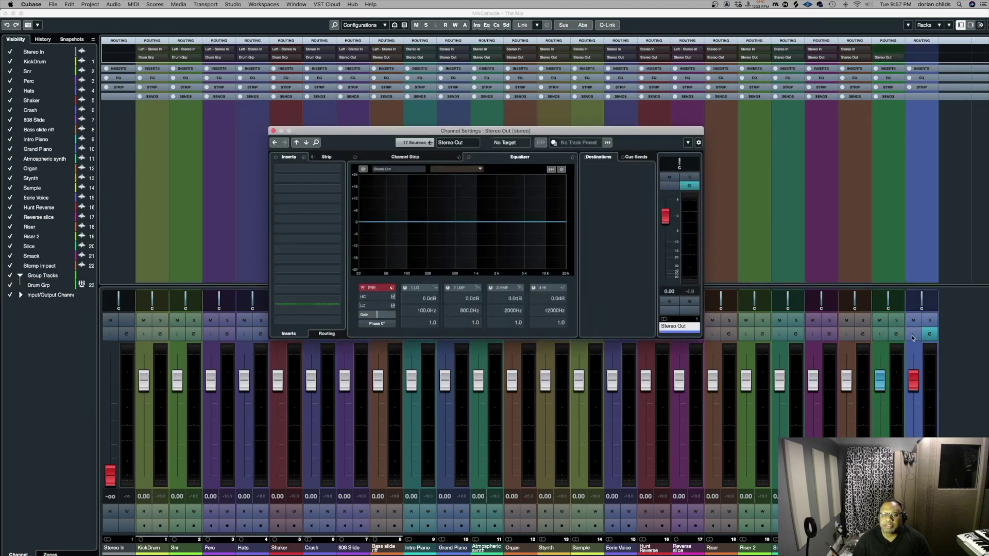
click(322, 169)
text(arc)
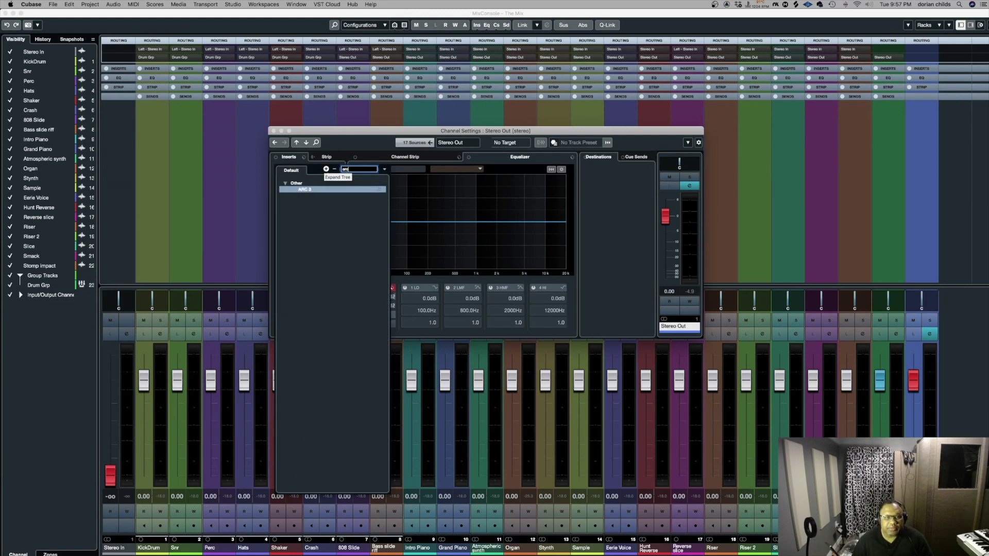
key(Return)
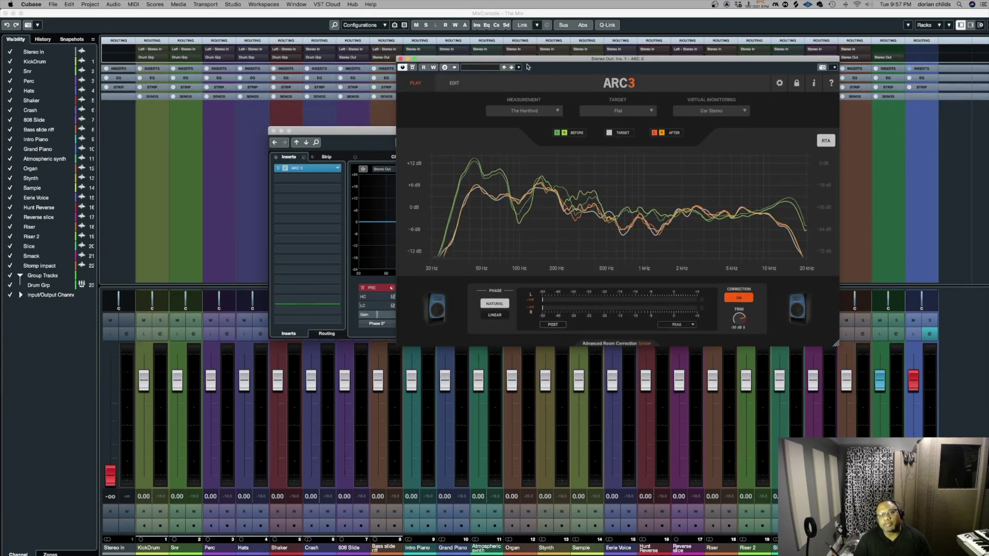
drag(529, 62, 388, 137)
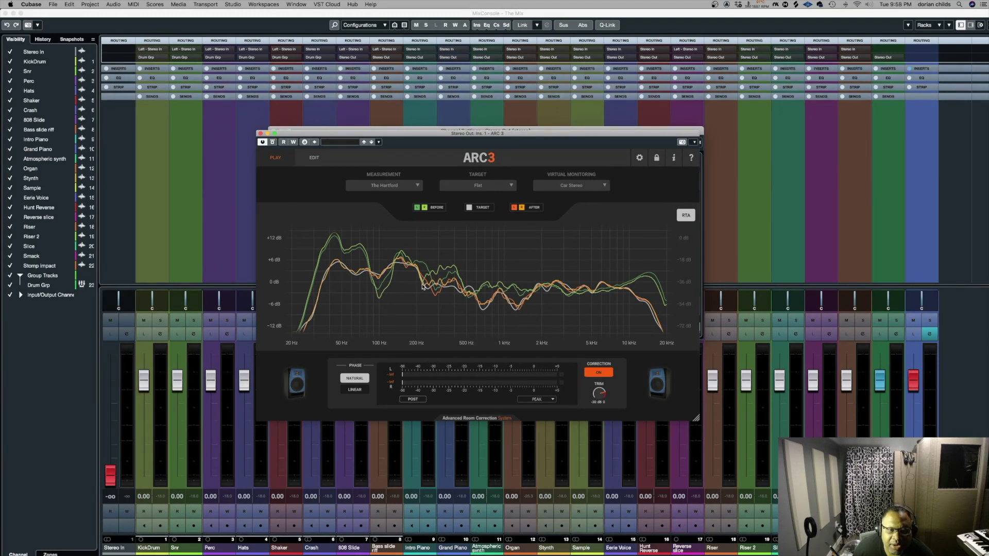
Examine the measurement and target curve options available in ARC 3
click(415, 187)
click(404, 198)
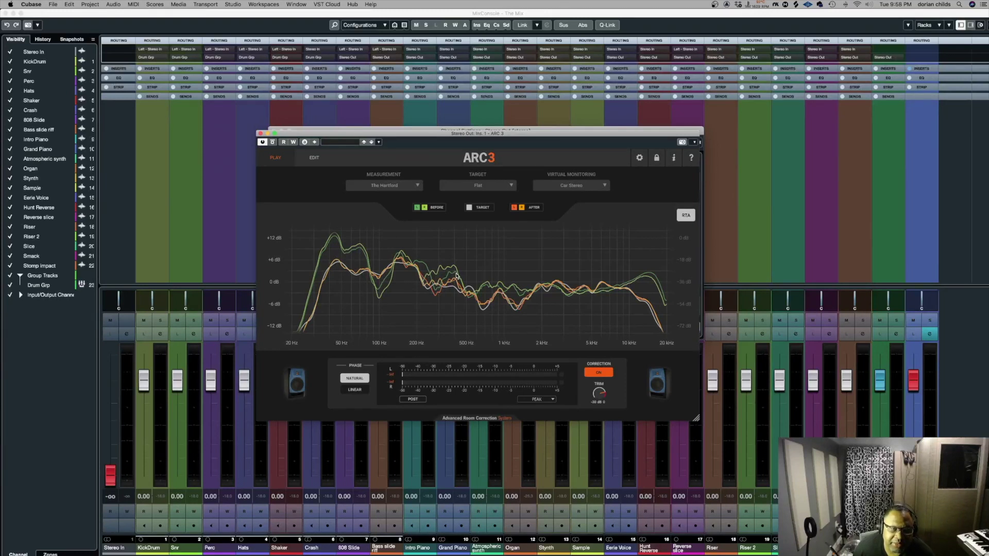
click(509, 186)
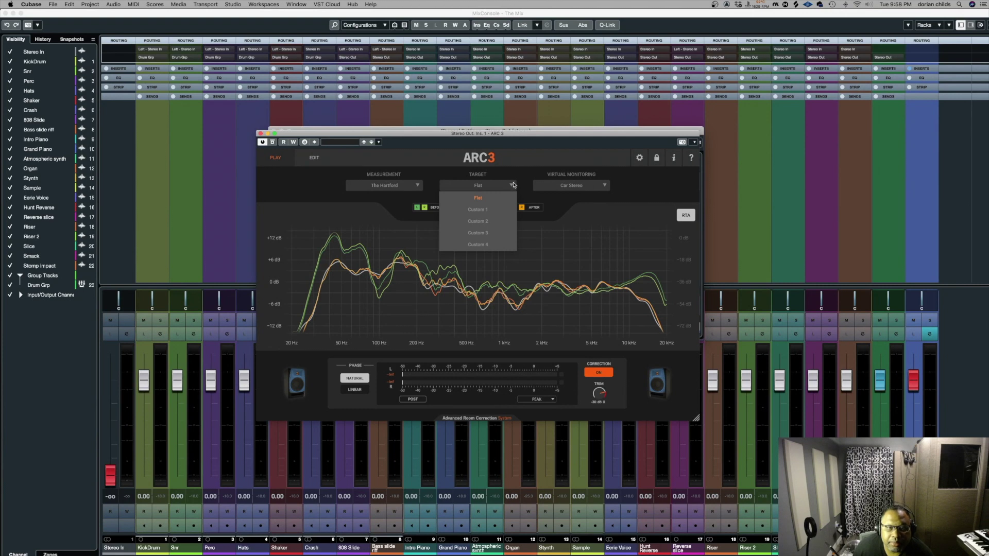
click(524, 181)
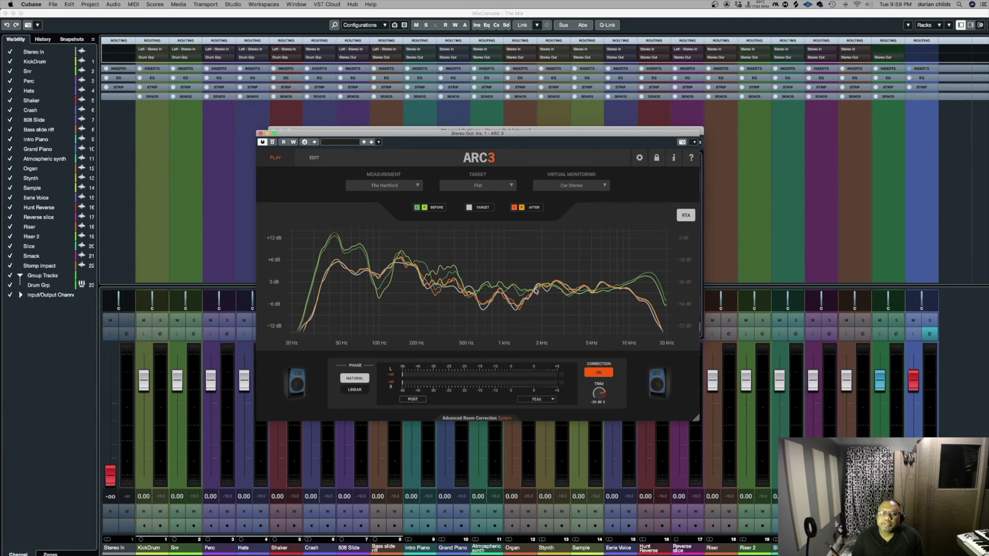
Try the ARC 3 virtual monitoring settings Off, iLoud Micro Monitor and iLoud MTM in turn
click(564, 188)
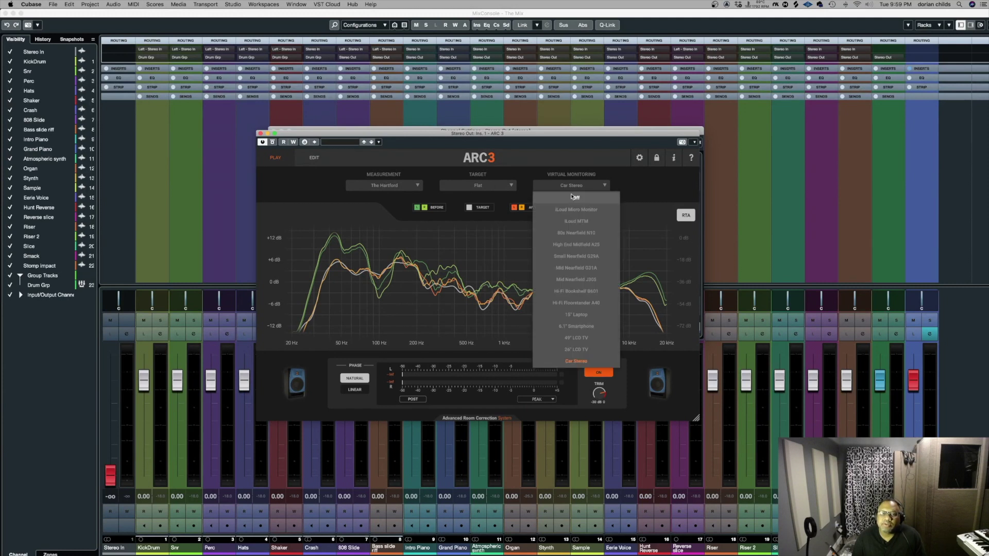
click(574, 199)
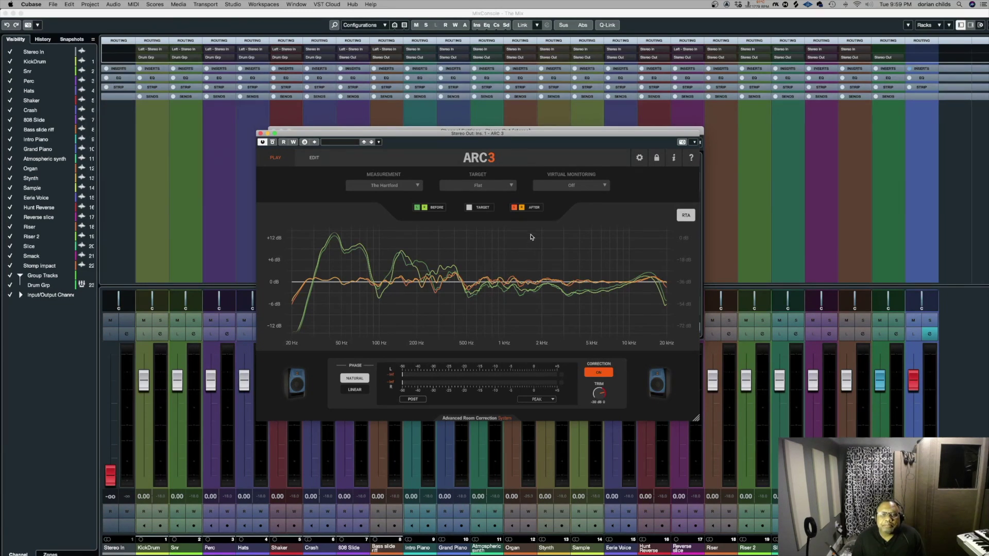
click(581, 187)
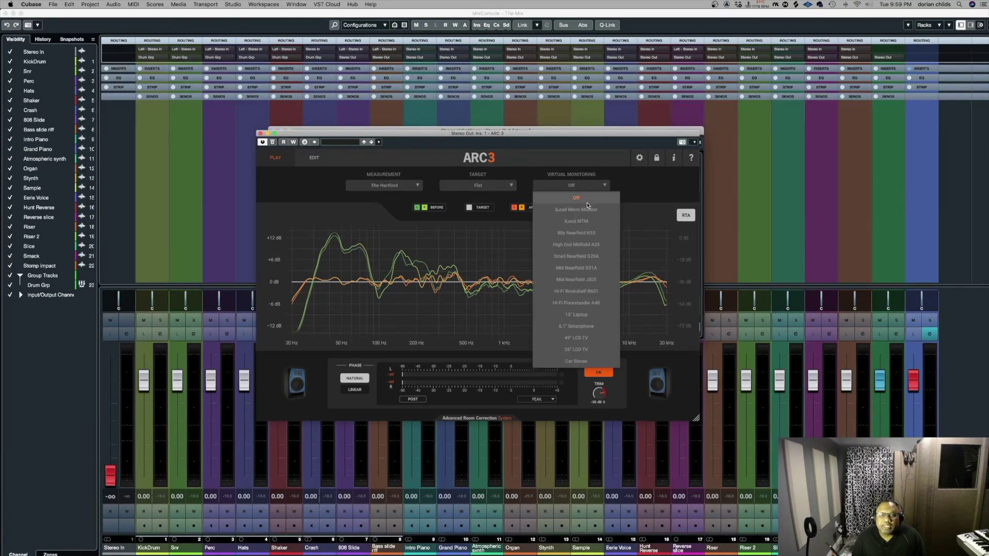
click(588, 207)
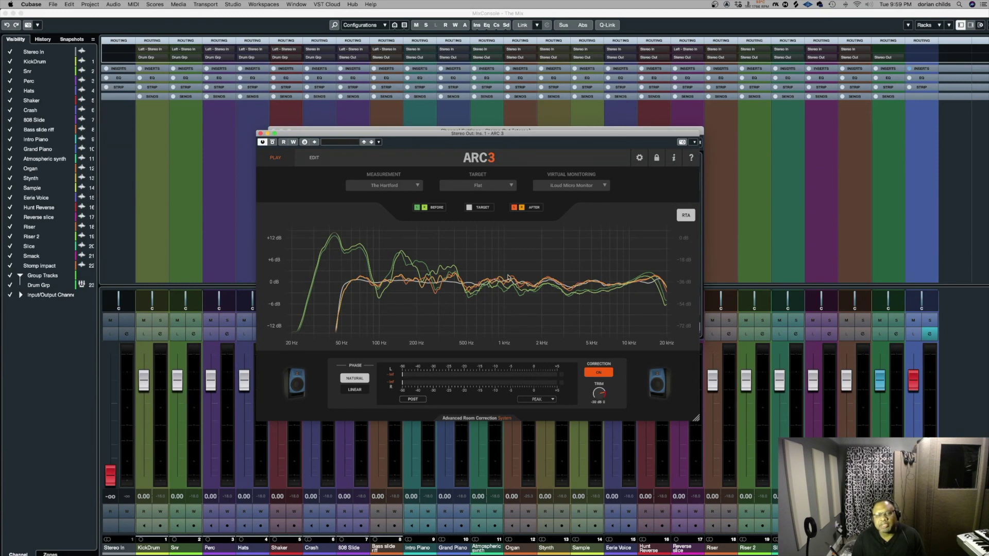
click(585, 190)
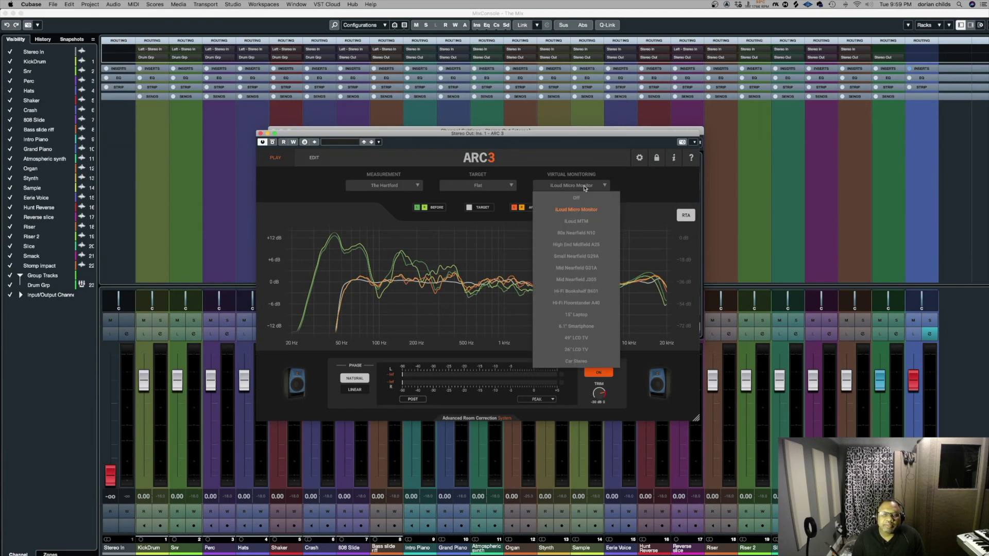
click(589, 226)
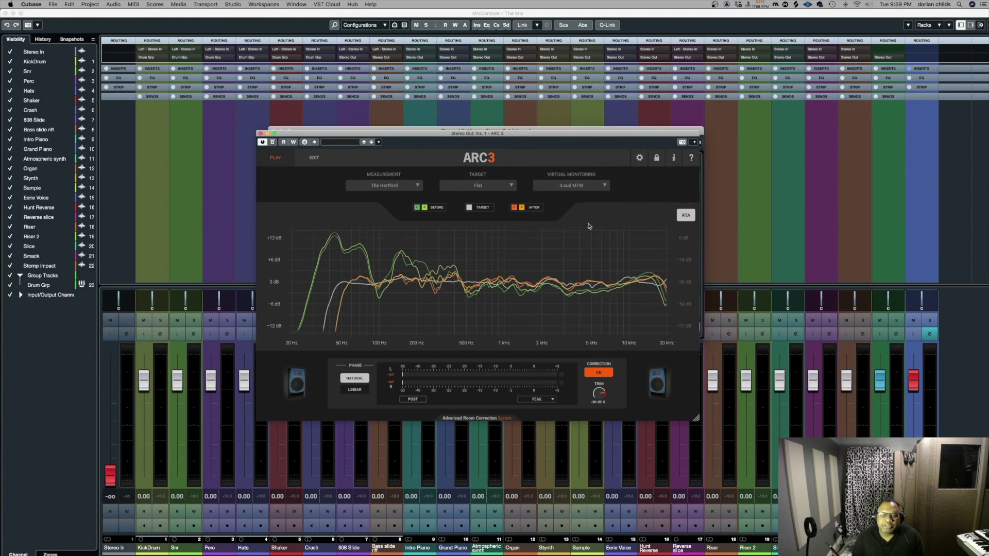
Try the virtual monitoring models 80s Nearfield N10, High End Midfield A25 and Small Nearfield G29A
click(589, 186)
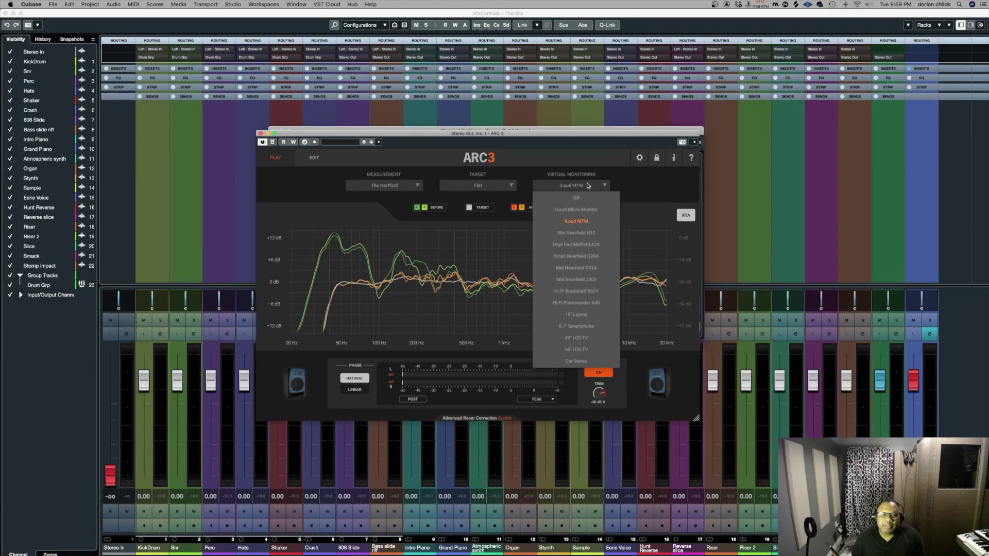
click(590, 236)
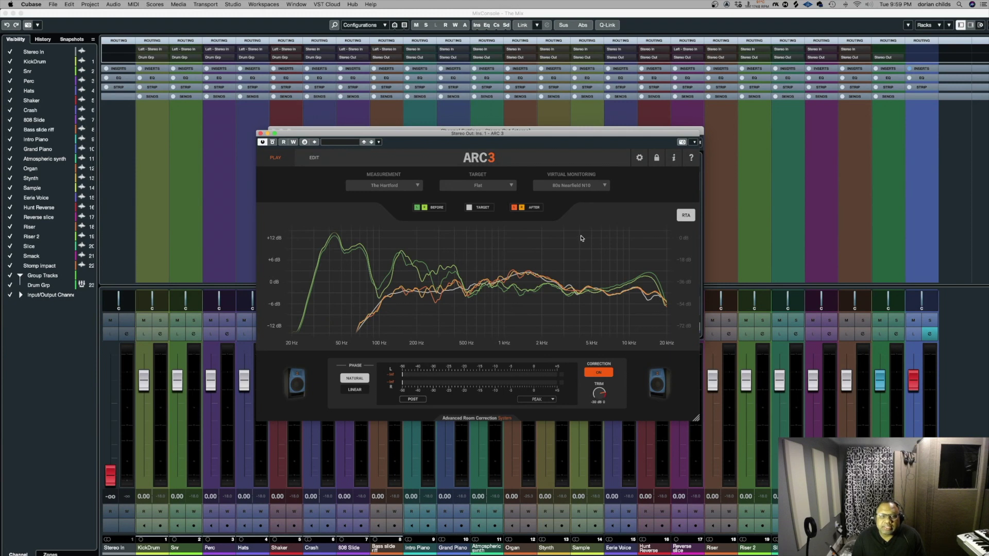
click(578, 187)
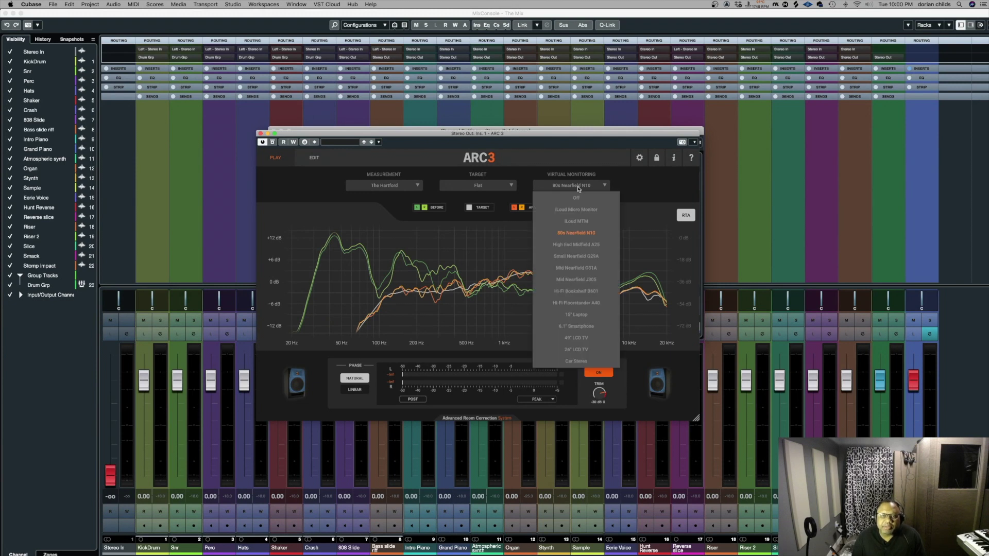
click(591, 245)
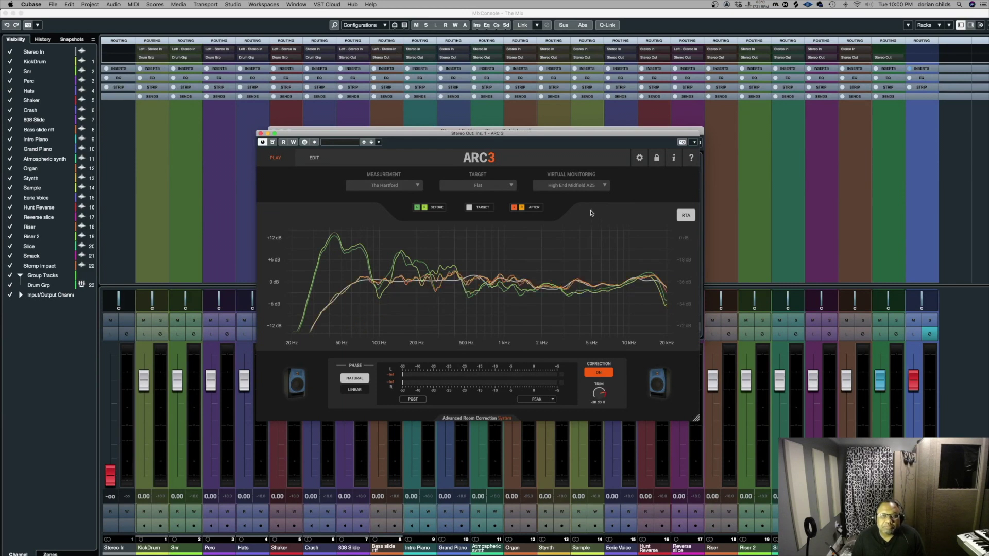
click(592, 188)
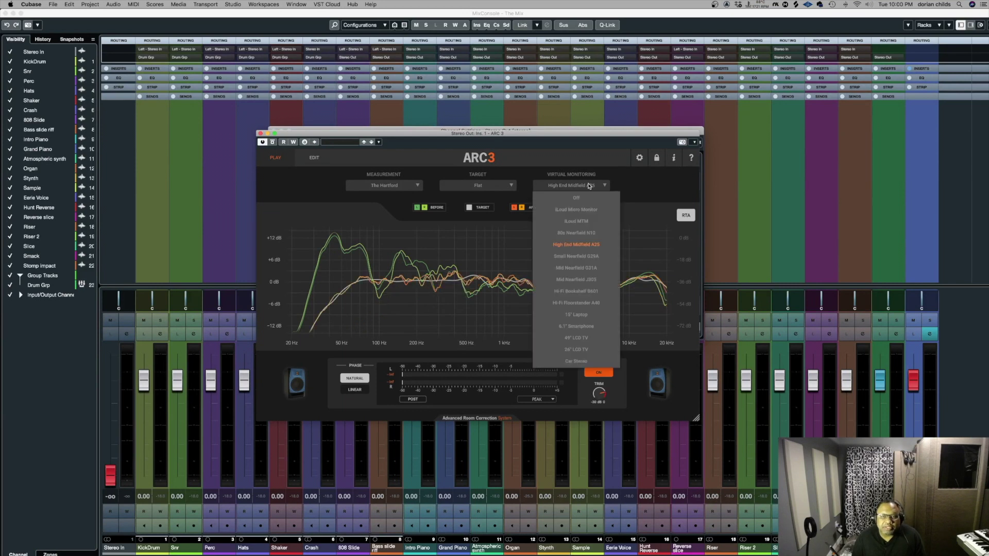
click(593, 257)
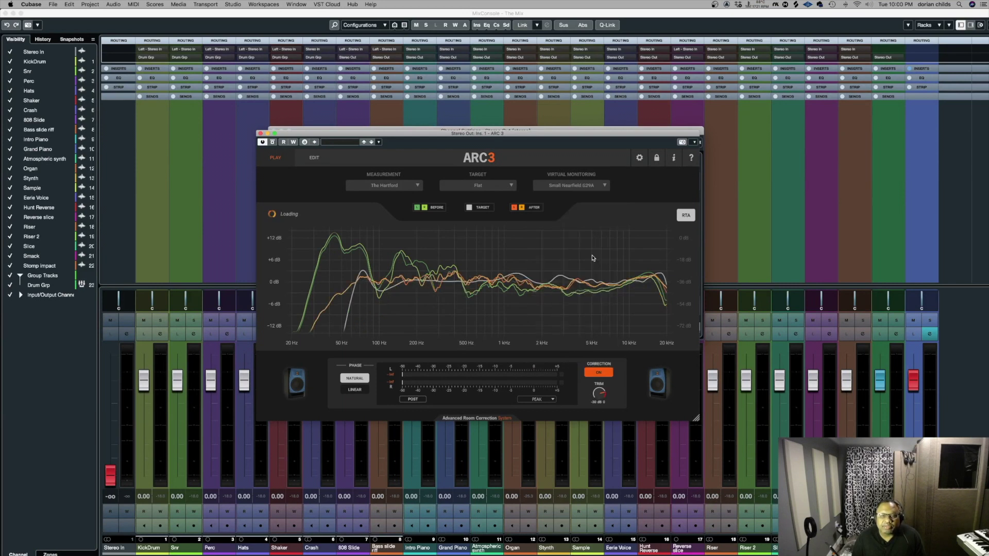
Set ARC 3 virtual monitoring to 15" Laptop and move the plug-in window to uncover the Stereo Out channel settings
click(562, 189)
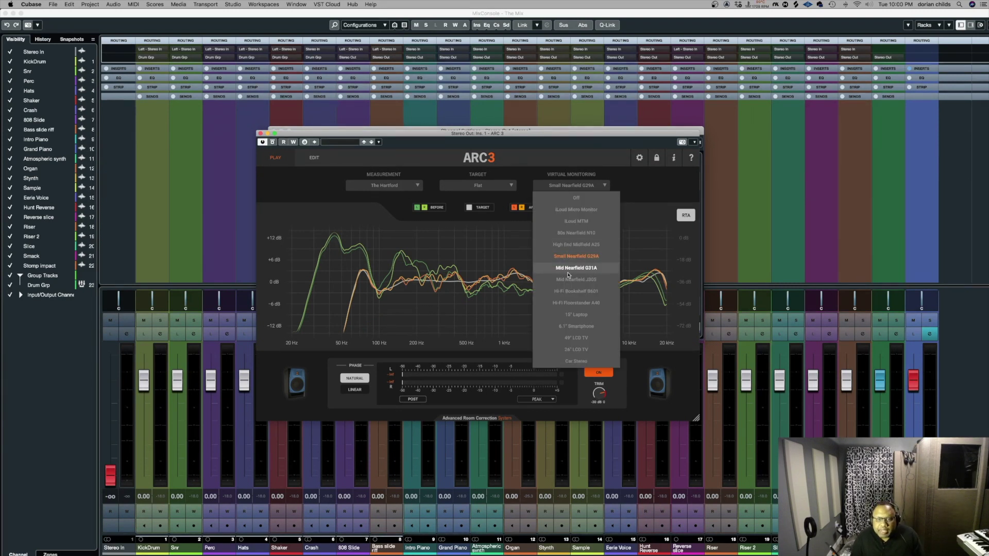
click(575, 314)
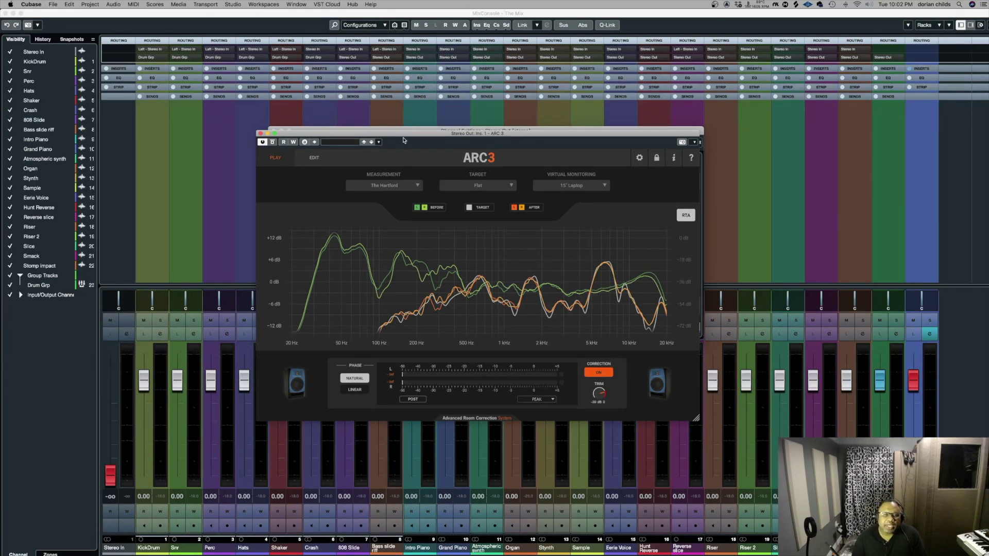
drag(407, 134, 348, 186)
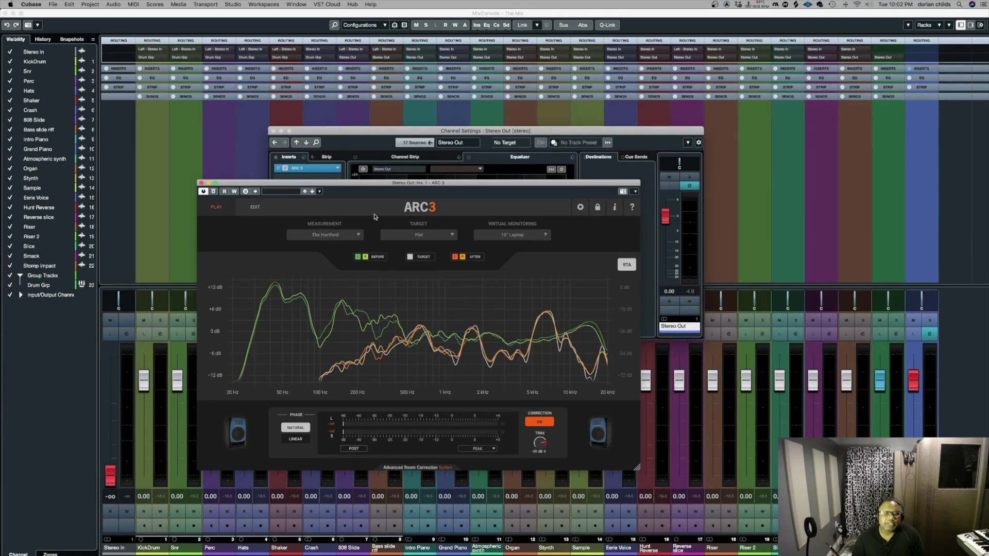
drag(373, 186, 421, 176)
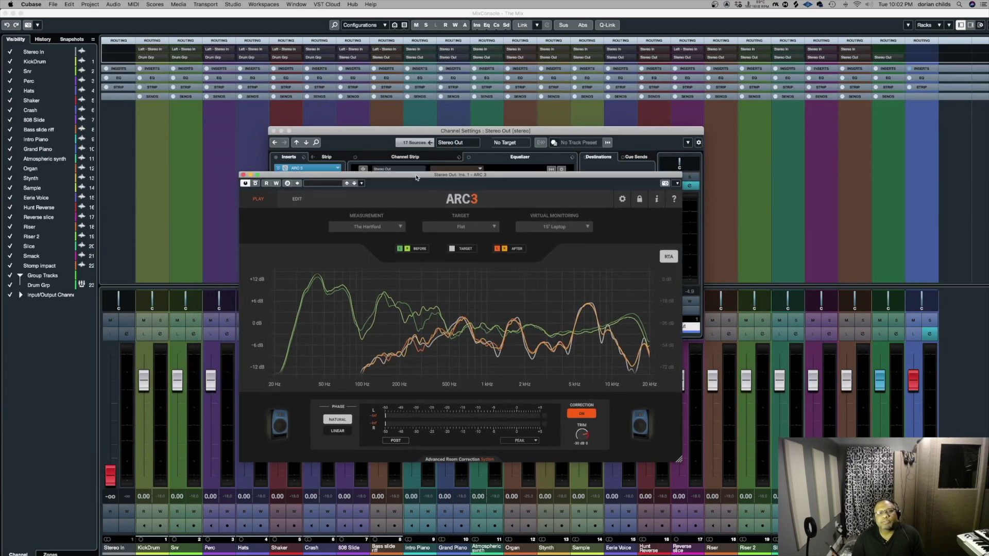
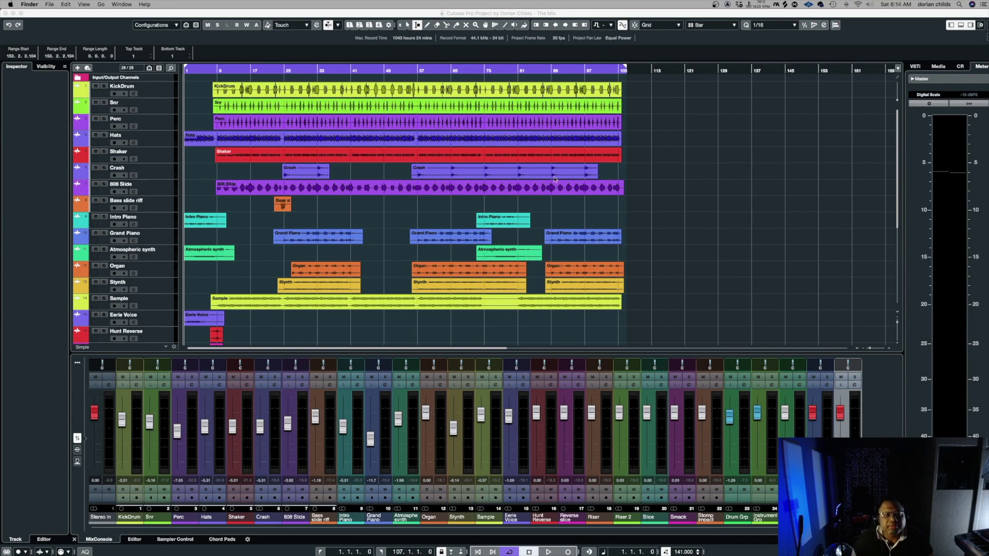
Open Studio Setup and review the Audio System settings for the SSL 2+ driver
click(128, 15)
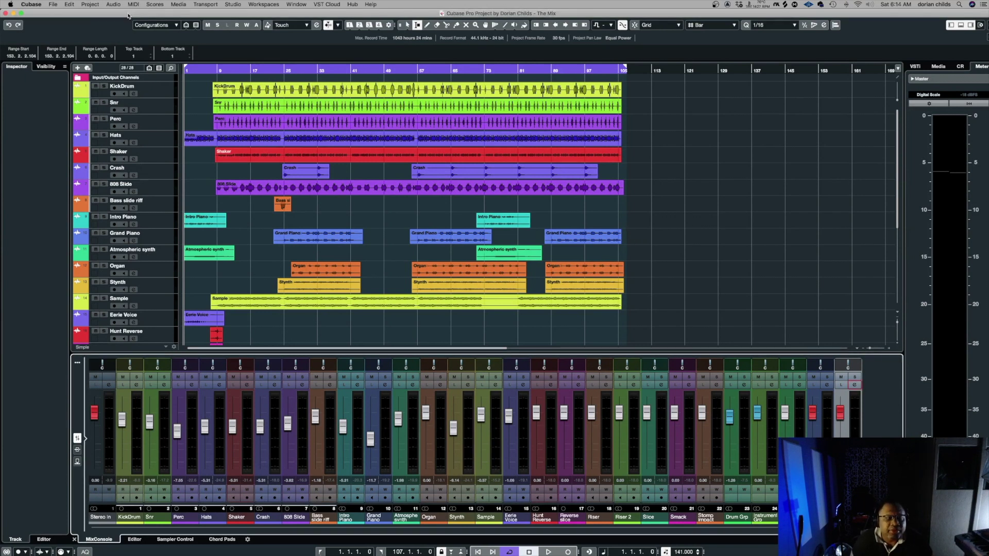
click(232, 5)
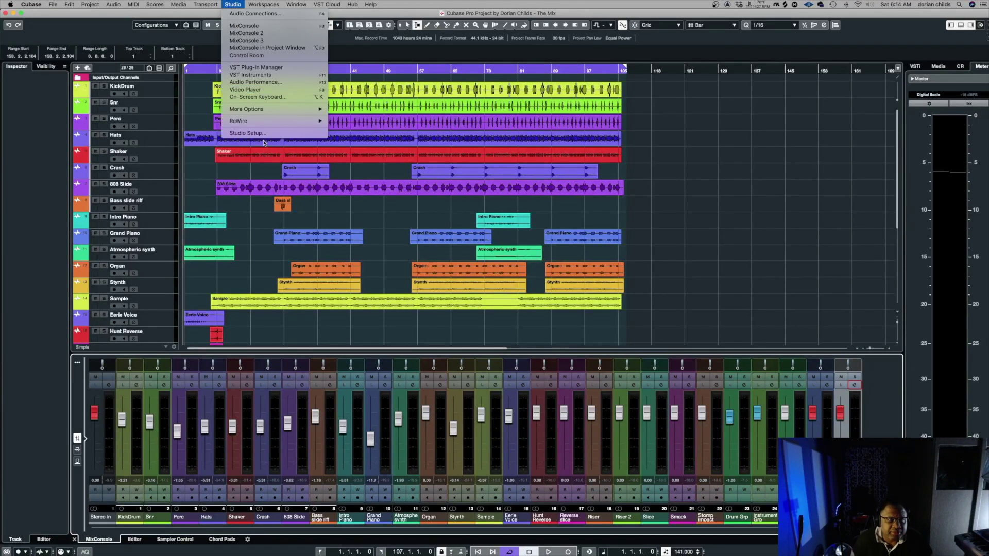
click(258, 133)
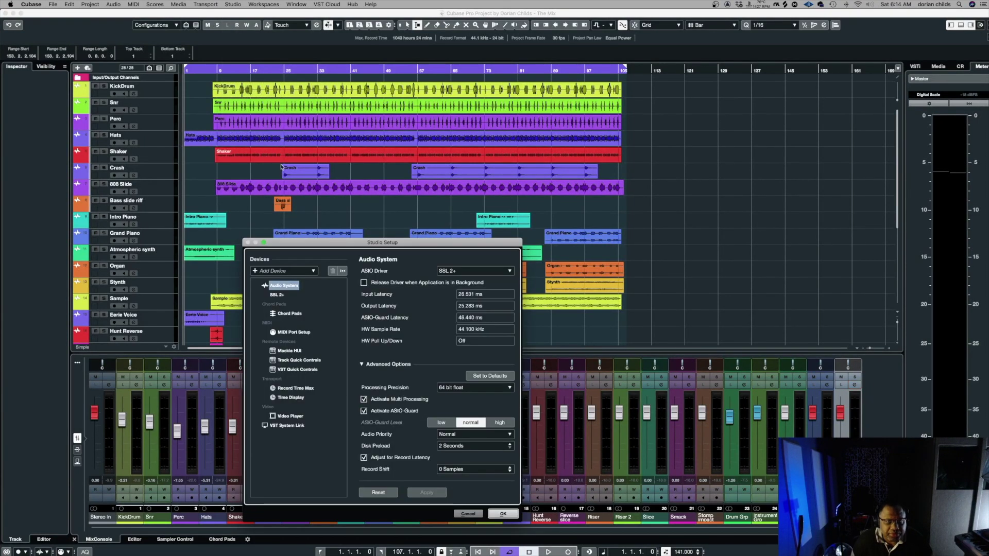
drag(323, 244, 351, 183)
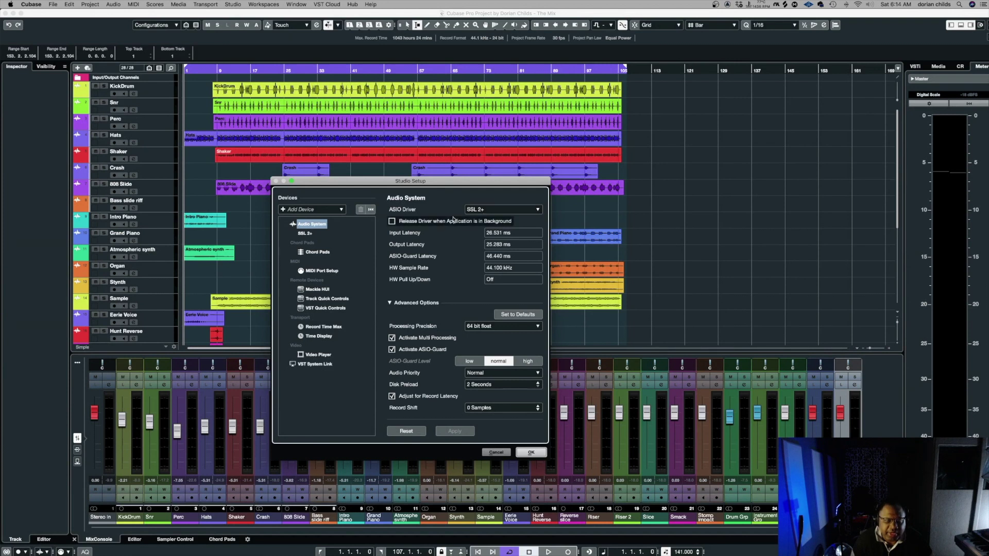
Check the SSL 2+ ports and its CoreAudio buffer size, and close Studio Setup
click(305, 235)
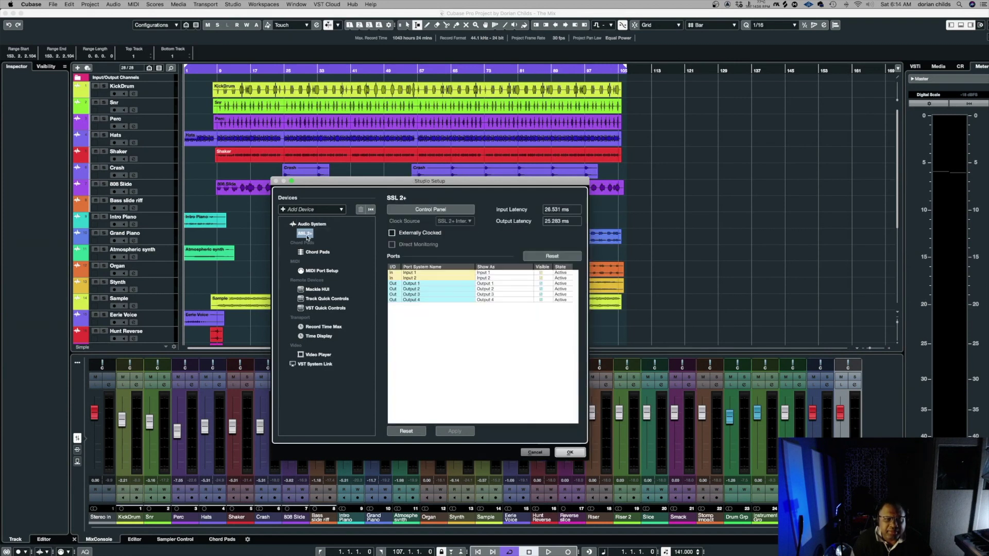
click(436, 212)
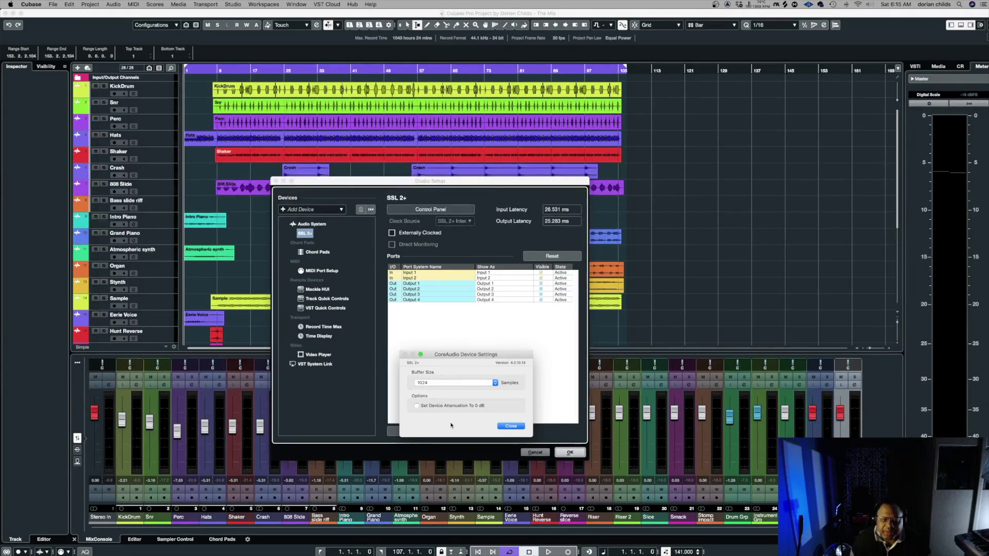
click(509, 425)
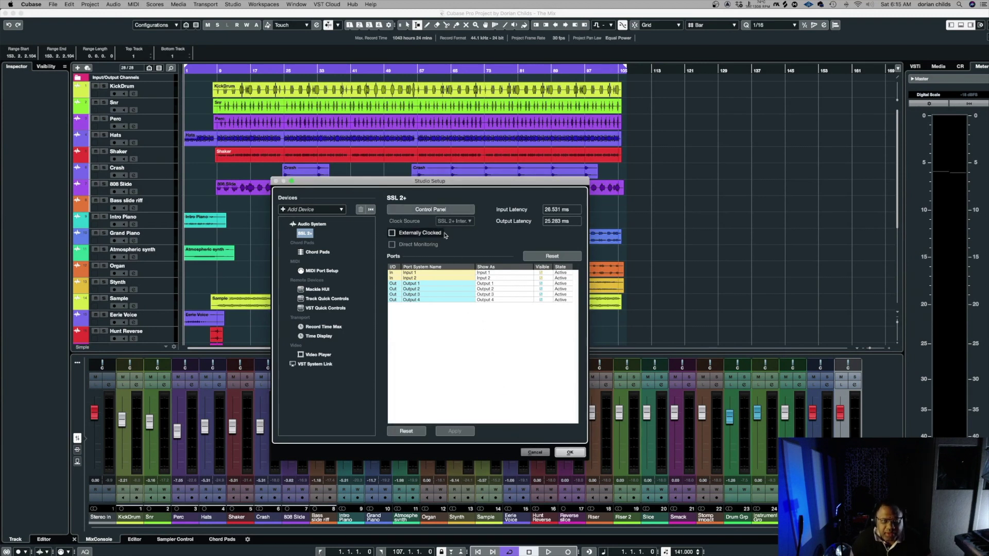
click(319, 223)
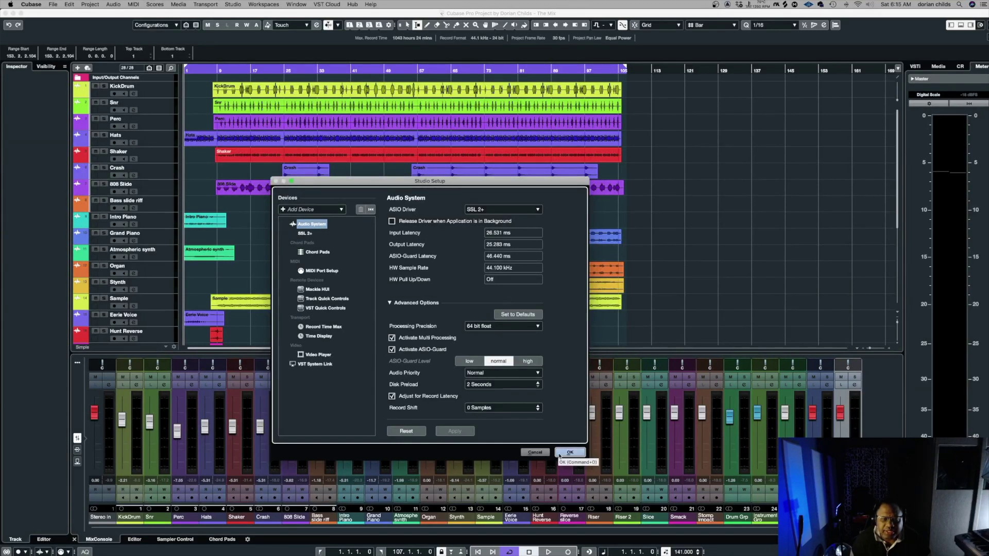
click(568, 452)
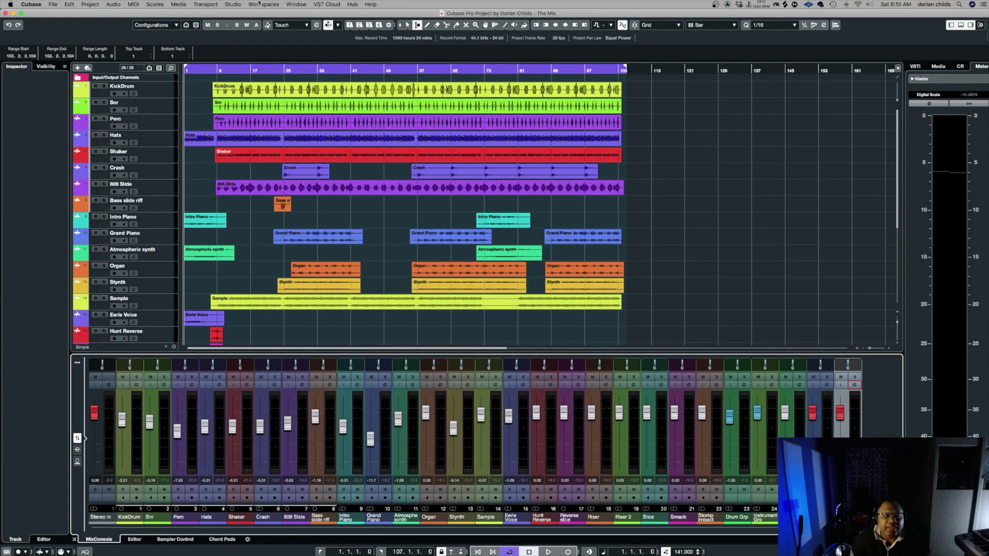
Open Audio Connections and examine the device ports assigned to the Stereo In bus
click(240, 5)
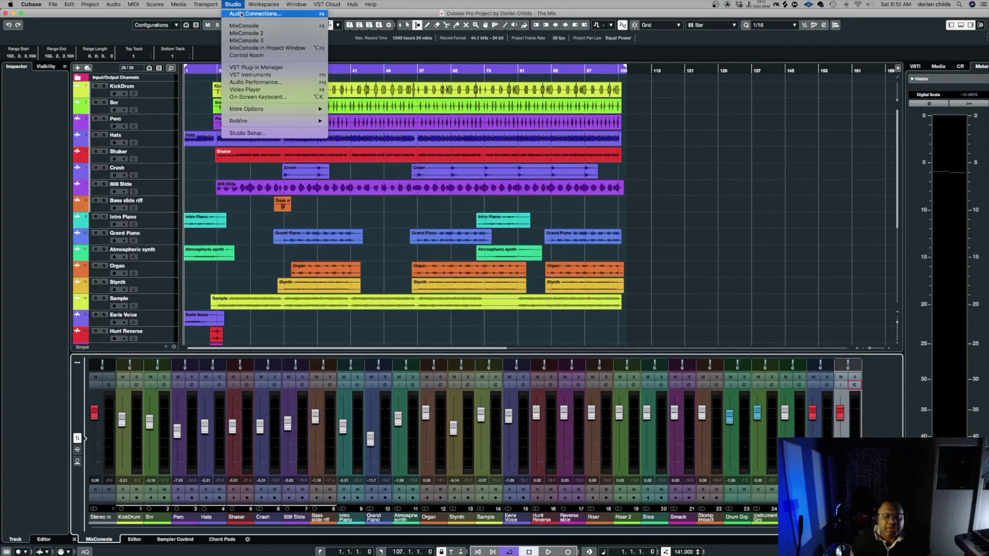
click(241, 14)
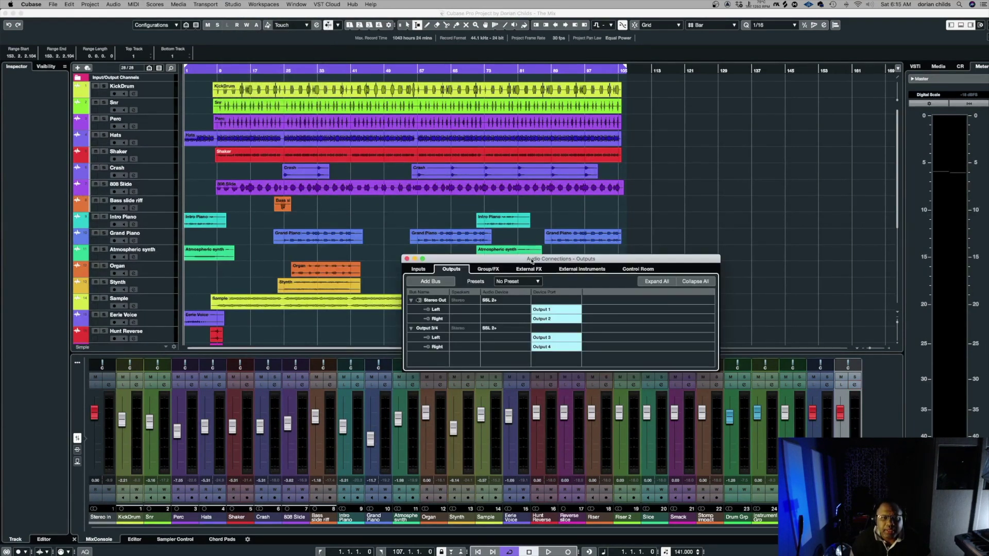
drag(532, 261, 484, 240)
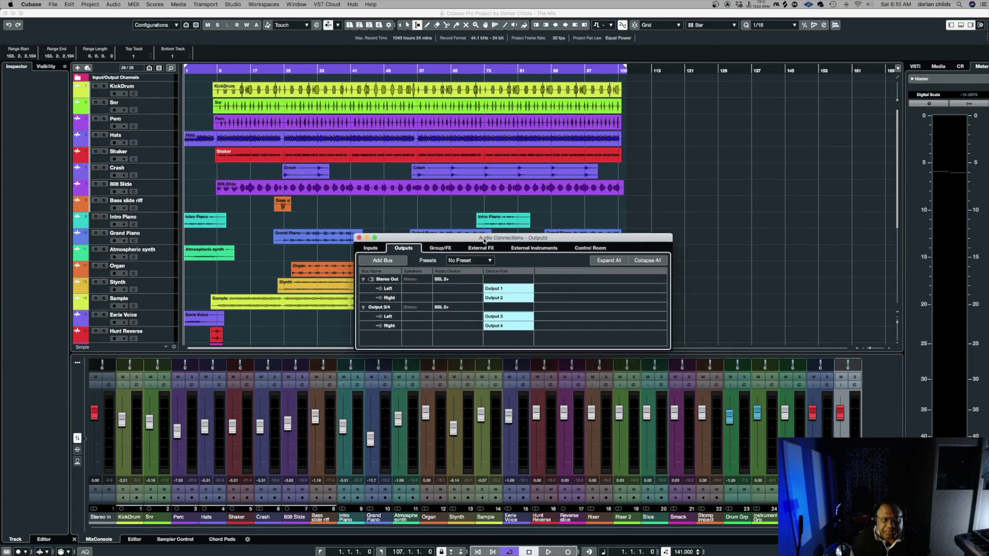
click(371, 248)
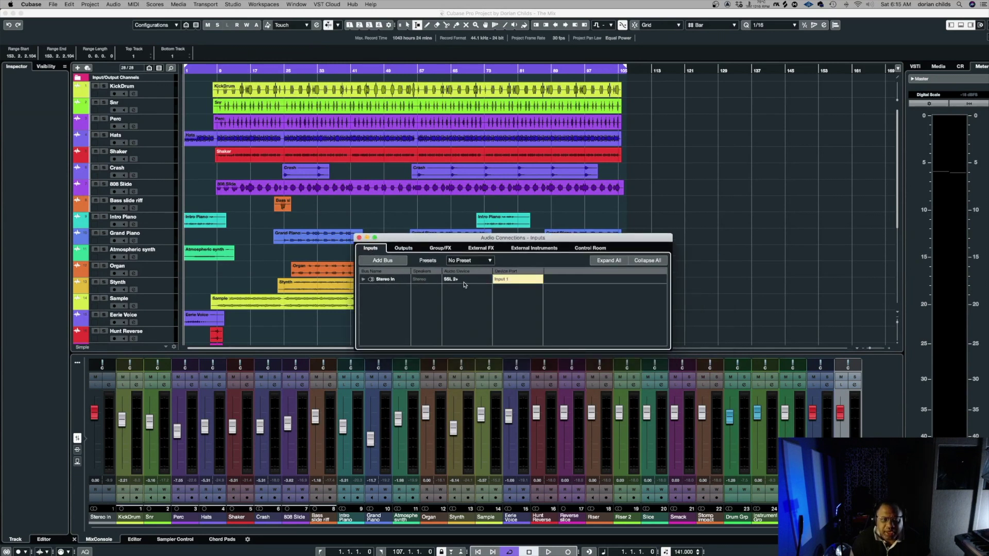
click(363, 281)
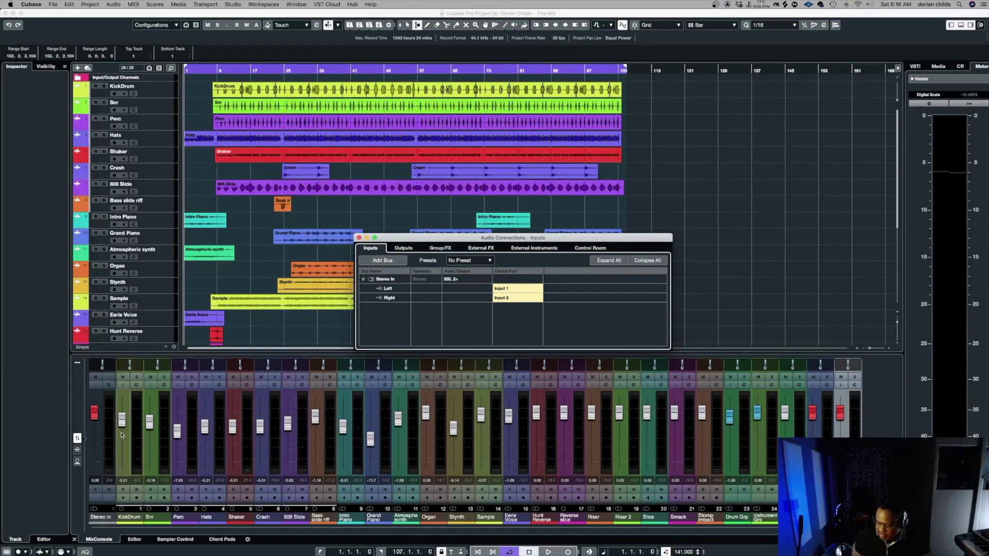
Play the mix to check the signal on the Stereo In channel, and return to the project start
key(space)
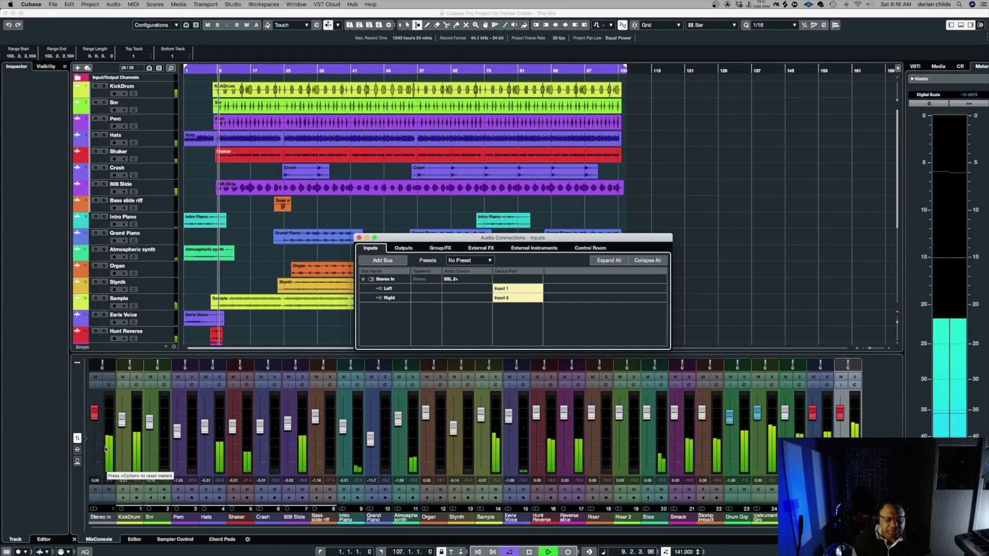
key(space)
key(Home)
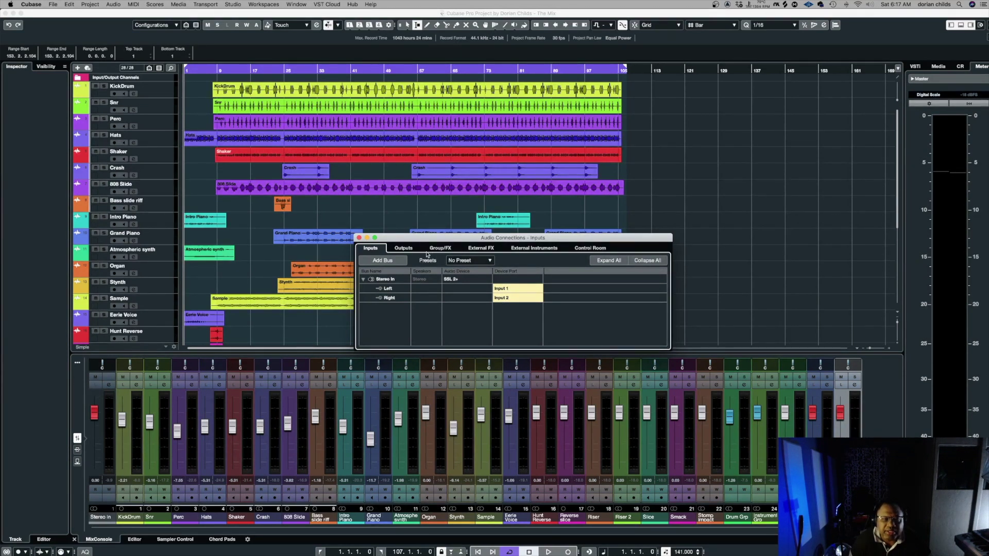
Review the output buses in Audio Connections and check the output routing of the Drum Grp and Instrument Grp channels
click(401, 248)
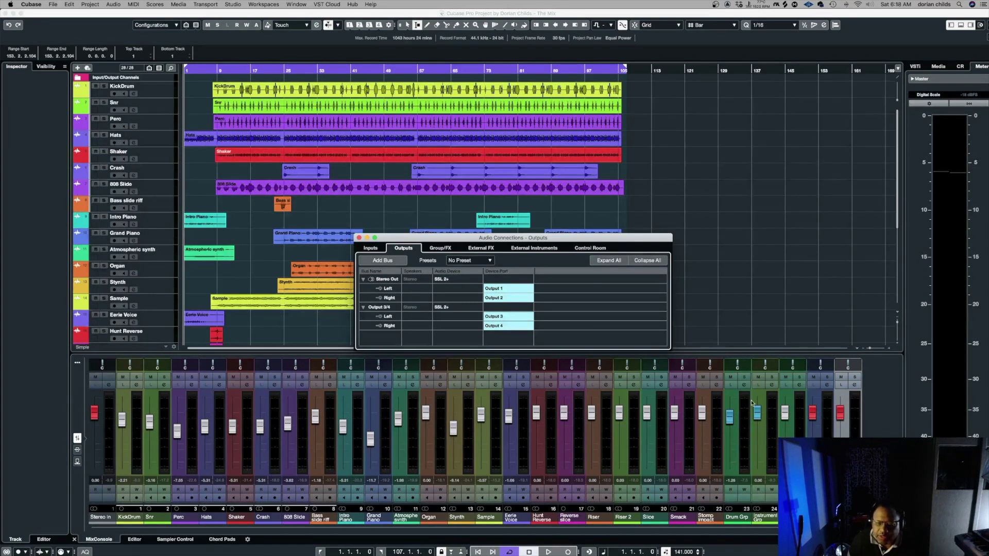
click(744, 385)
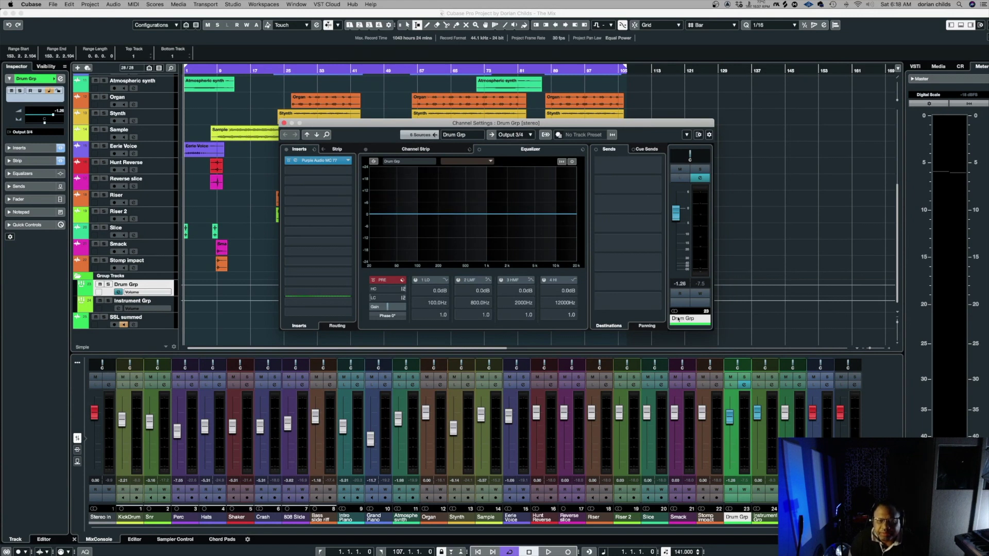
click(772, 386)
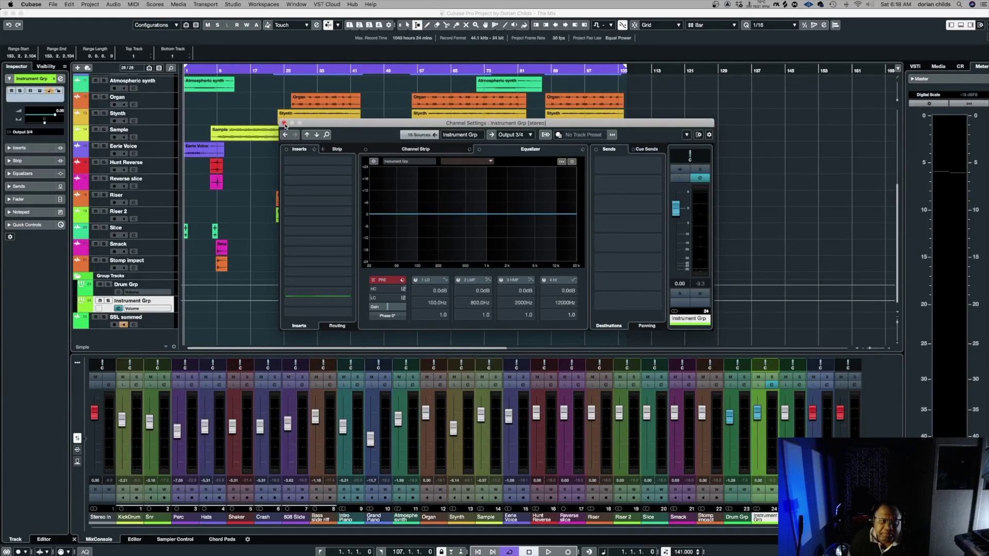
click(283, 123)
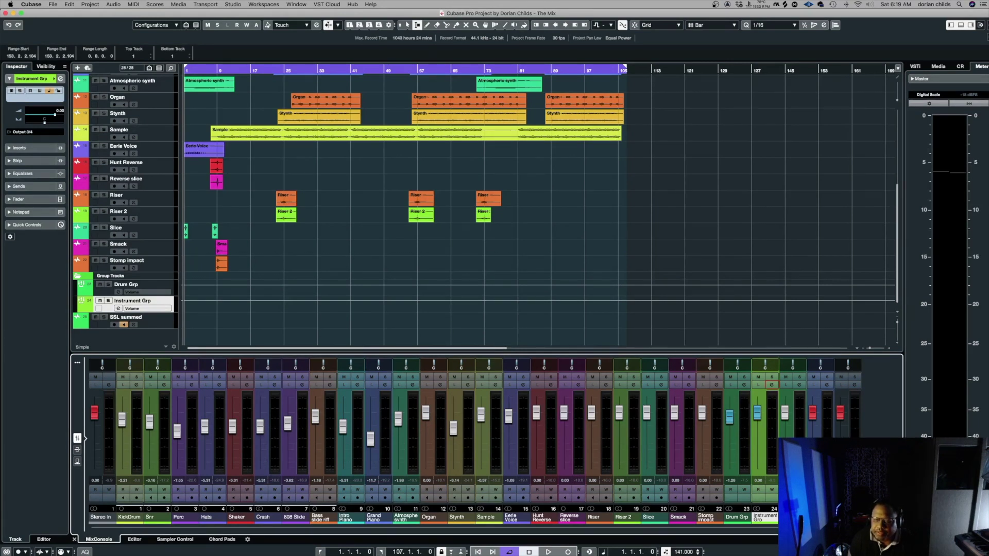
Play the song's opening bars to check the group channel levels, and return to the project start
key(space)
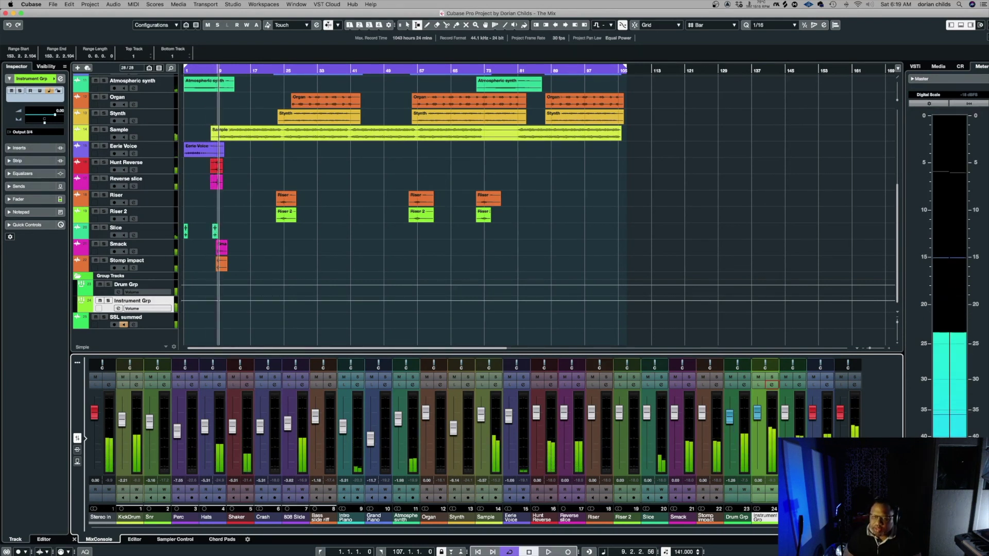
key(space)
key(Home)
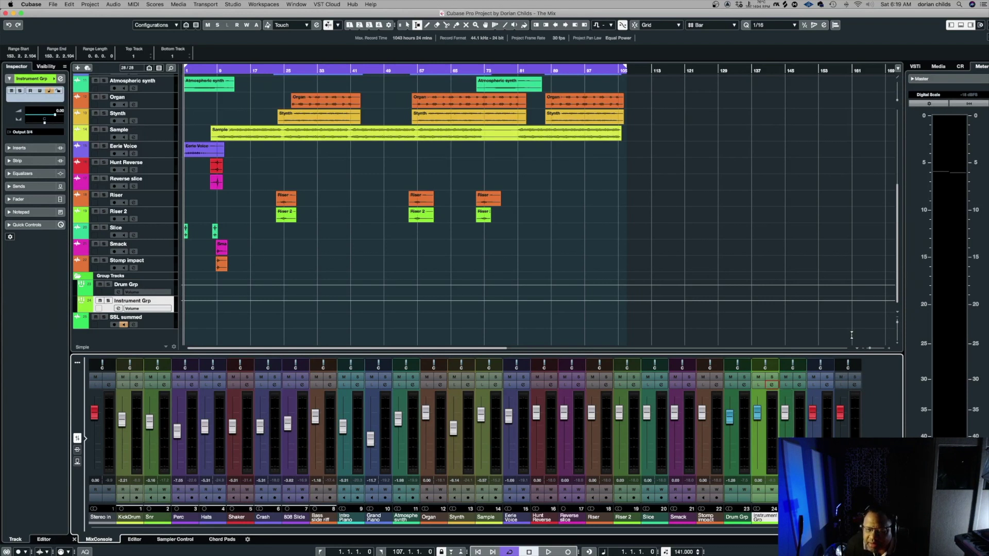
Open the SSL summed channel settings and examine the channel's output and available input sources
click(799, 384)
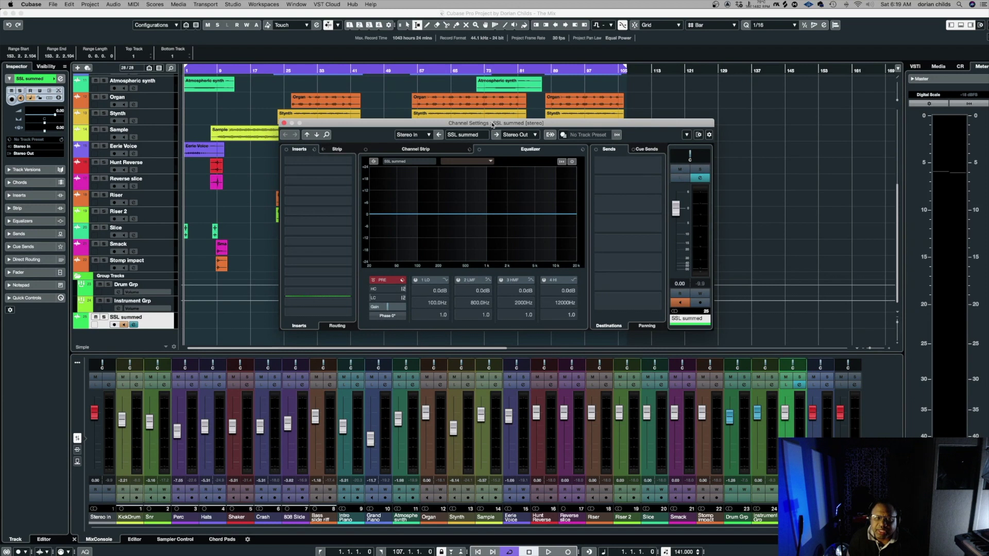
drag(493, 125, 612, 109)
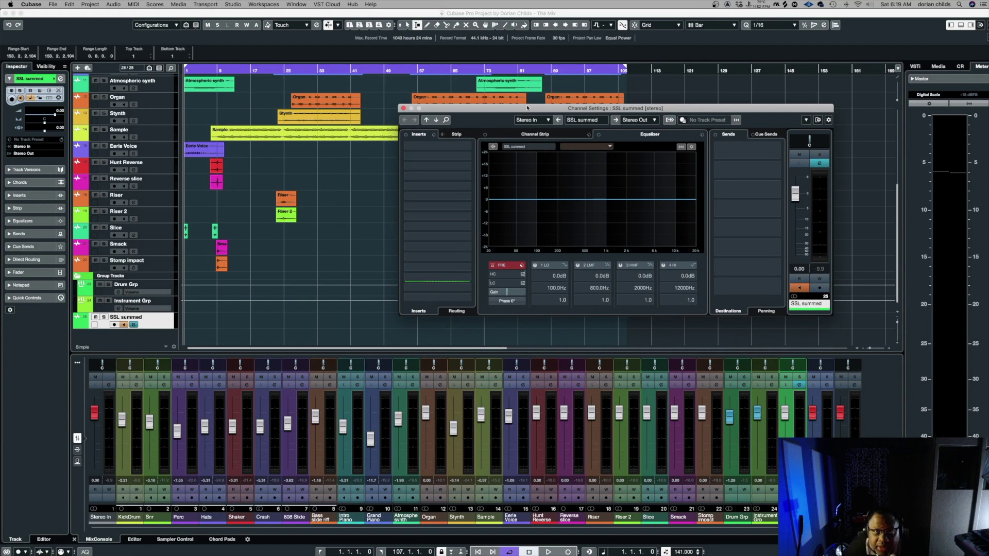
drag(526, 111, 533, 110)
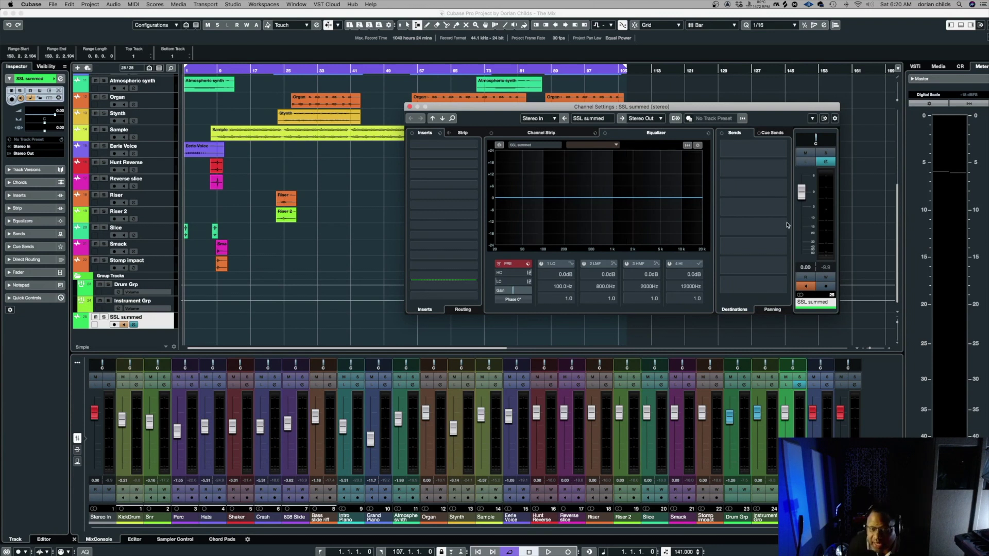
click(767, 309)
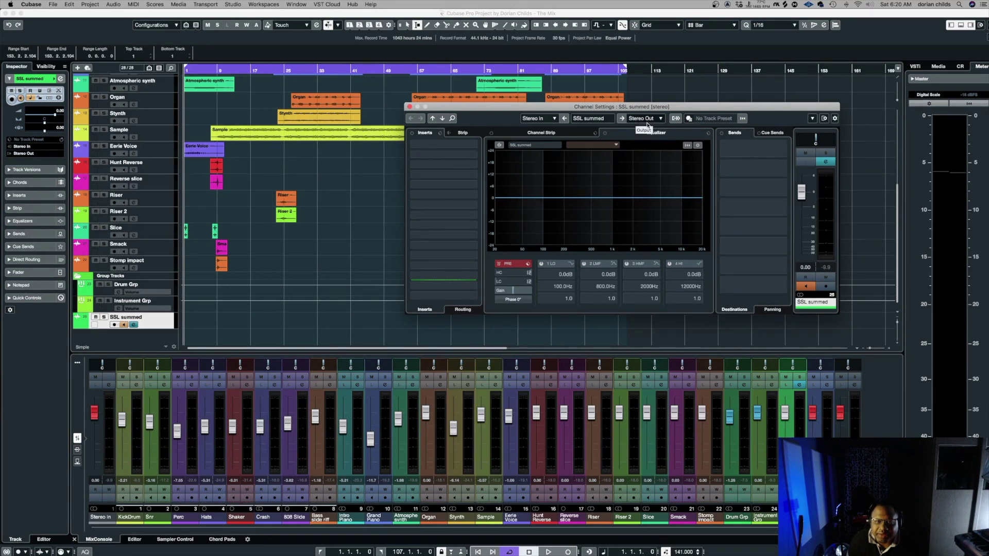
click(554, 120)
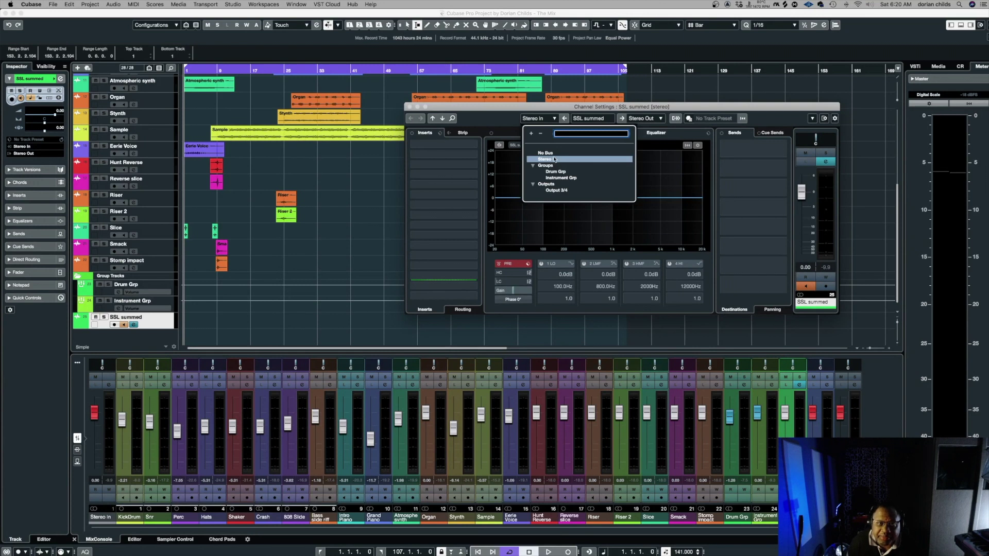
Show the input buses in Audio Connections and place that window beside the SSL summed channel settings
click(233, 4)
click(247, 14)
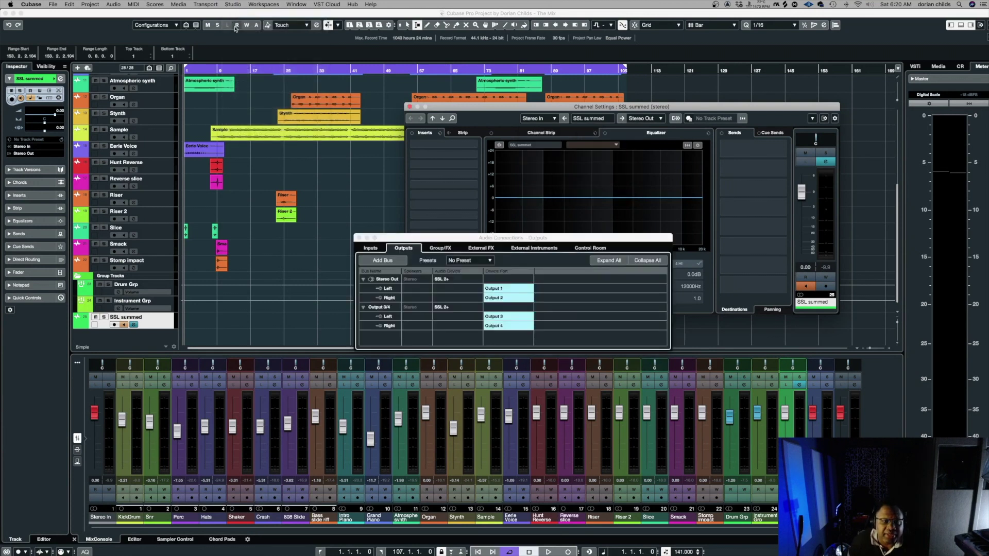
click(370, 247)
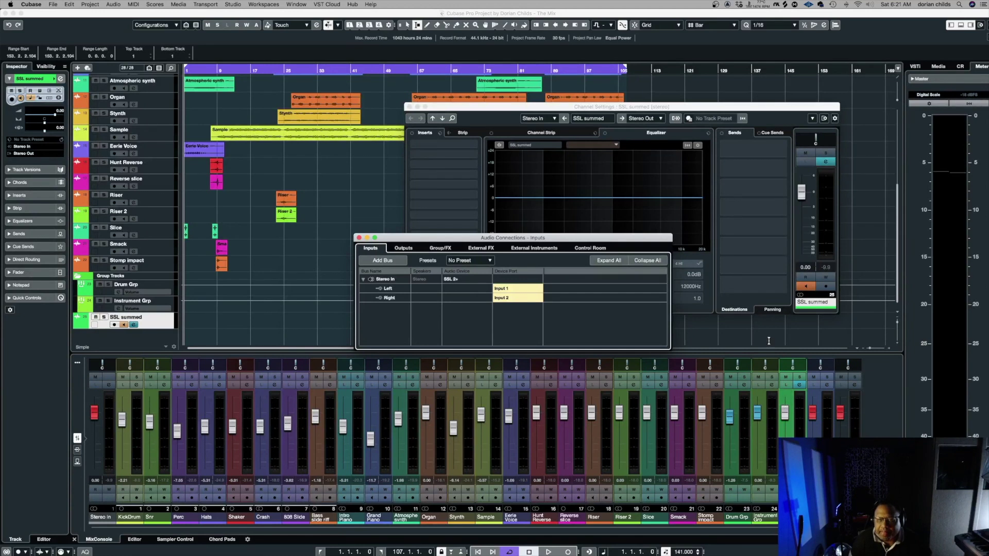
drag(721, 110, 748, 104)
drag(404, 240, 146, 108)
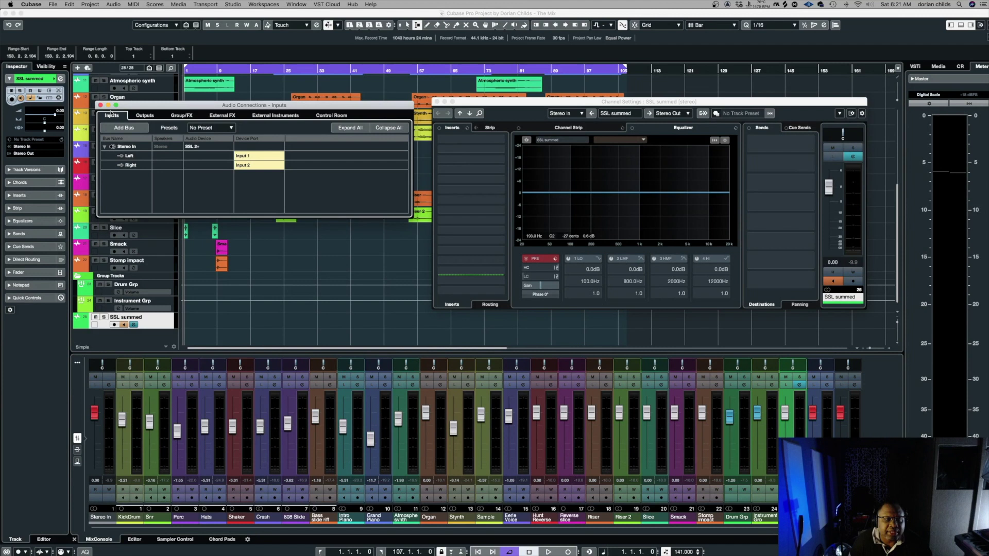
Compare the Stereo Out and Output 3/4 buses in Audio Connections with the SSL summed channel's routing
click(144, 116)
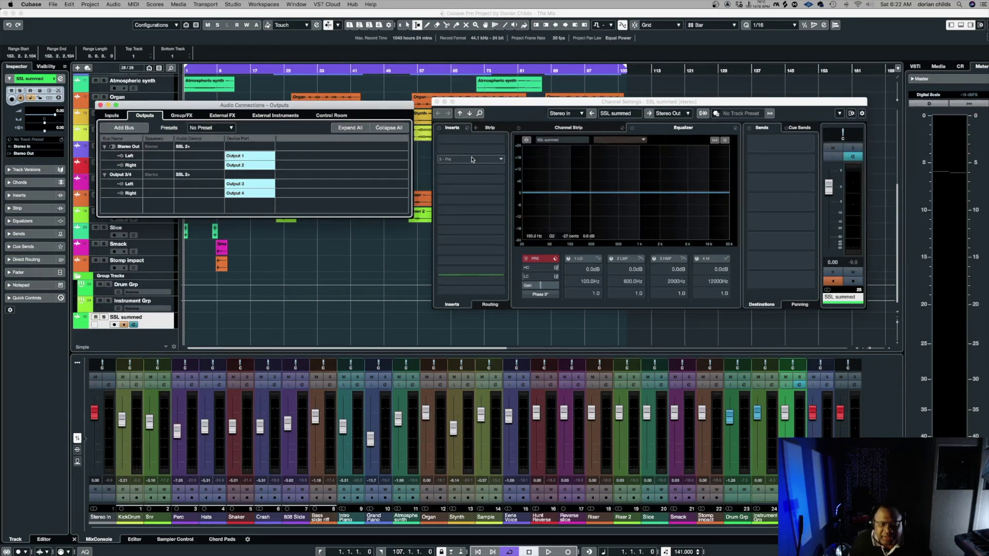
click(525, 106)
drag(524, 106, 522, 89)
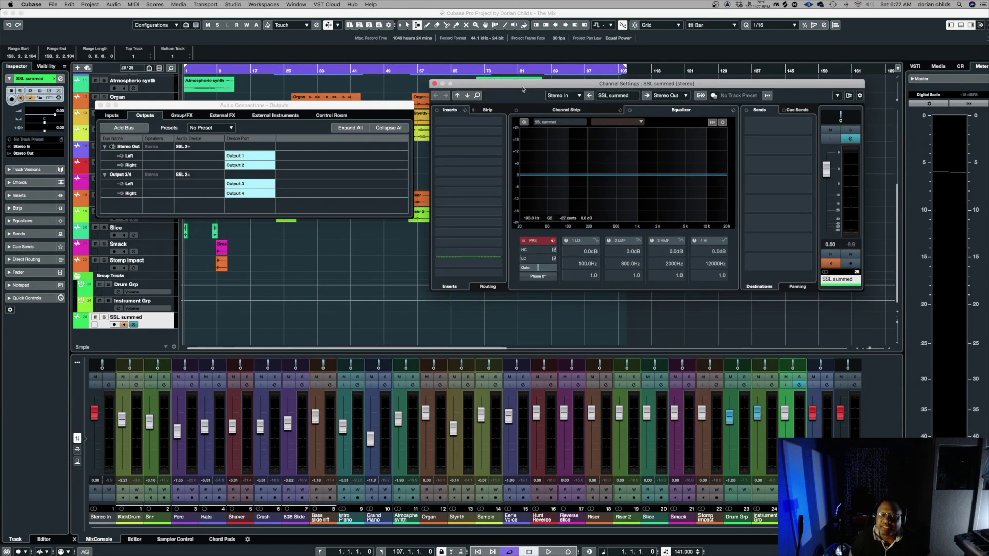
drag(522, 88, 523, 89)
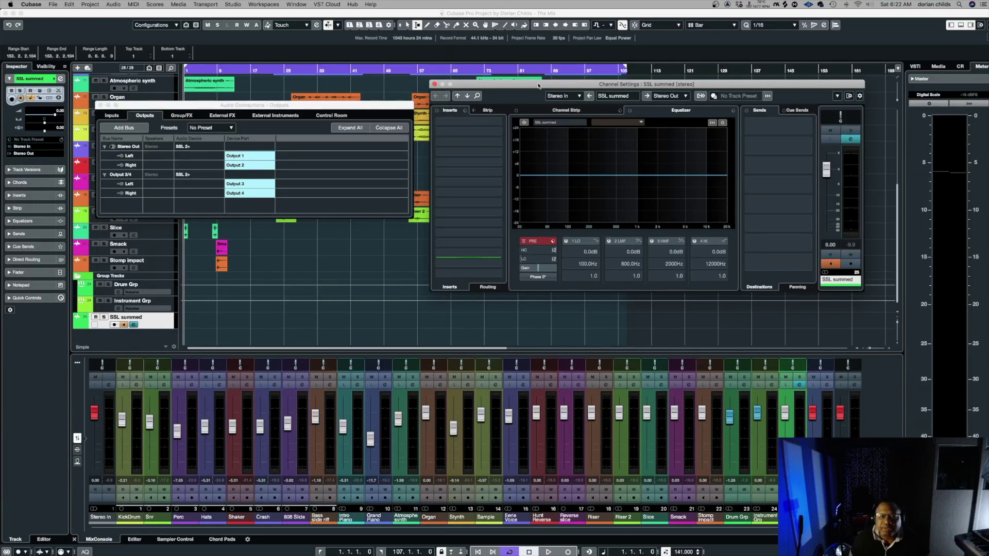
Move the Audio Connections and SSL summed channel settings windows clear of each other, and close both
drag(539, 85, 532, 87)
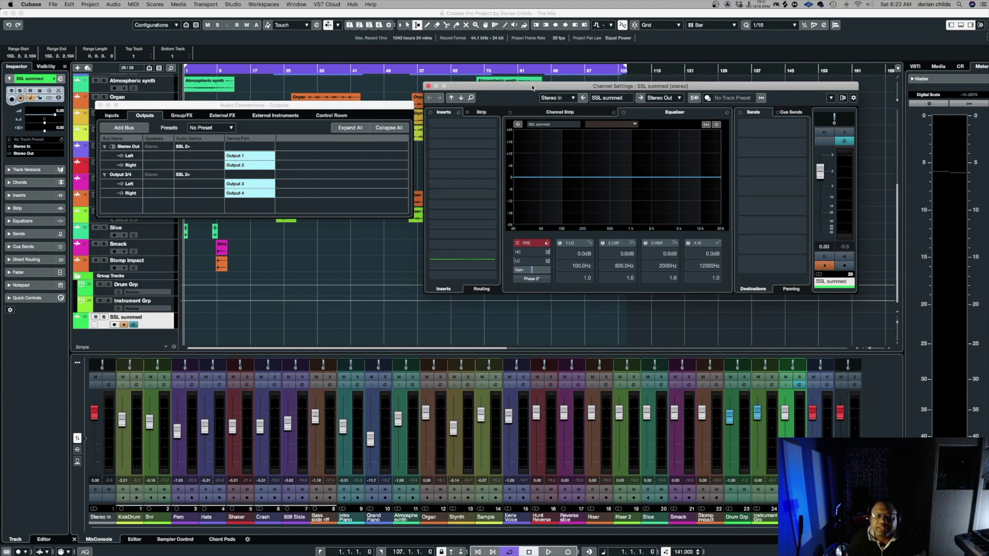
drag(530, 88, 541, 118)
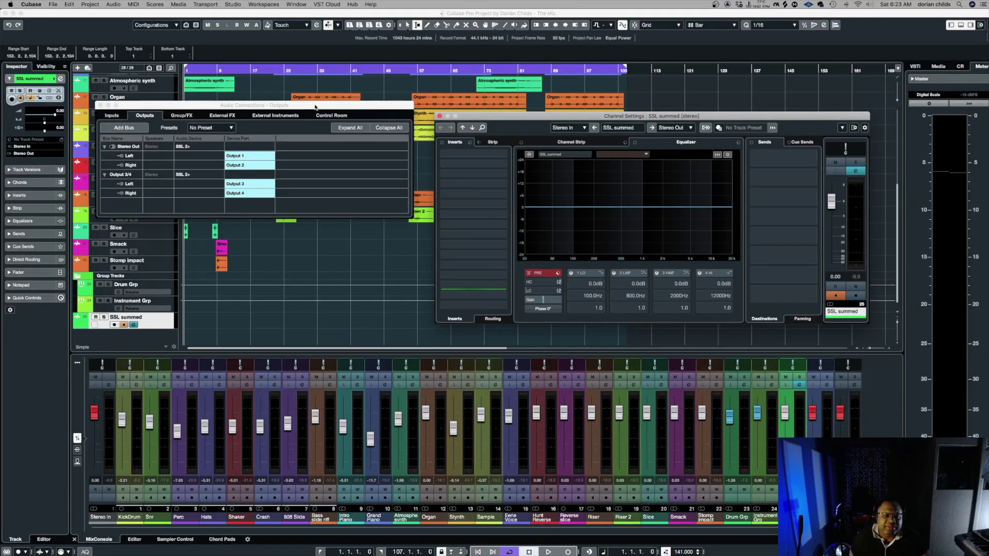
drag(288, 106, 346, 163)
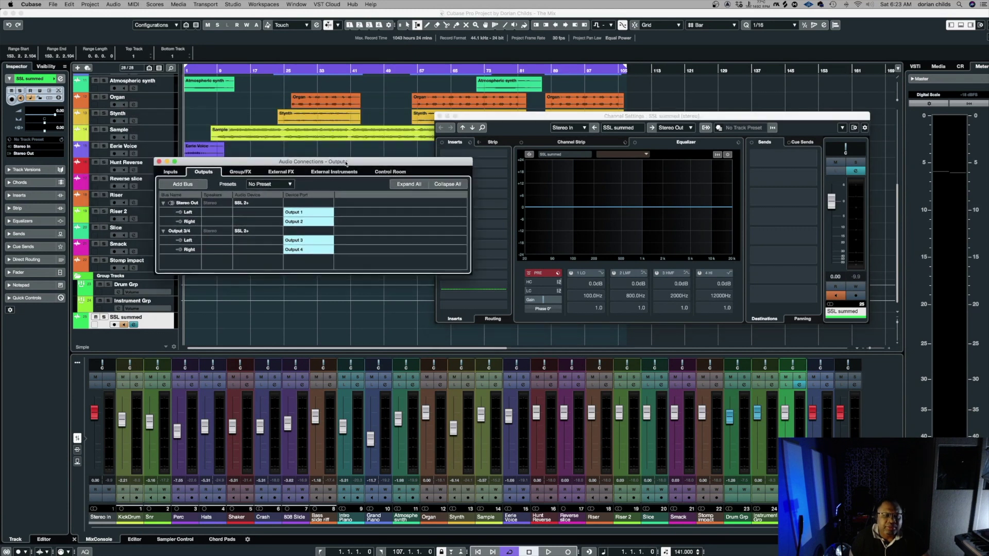
click(159, 162)
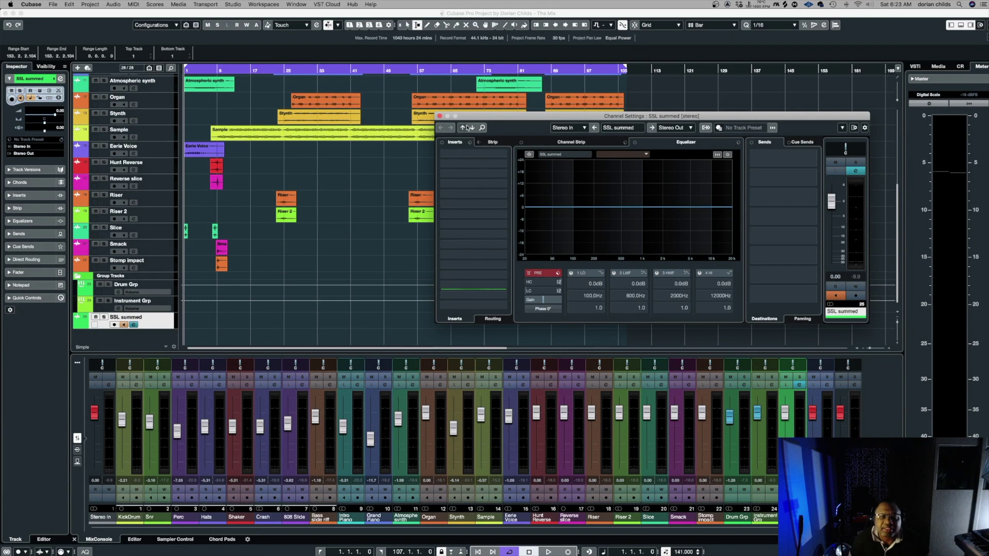
drag(494, 117, 430, 134)
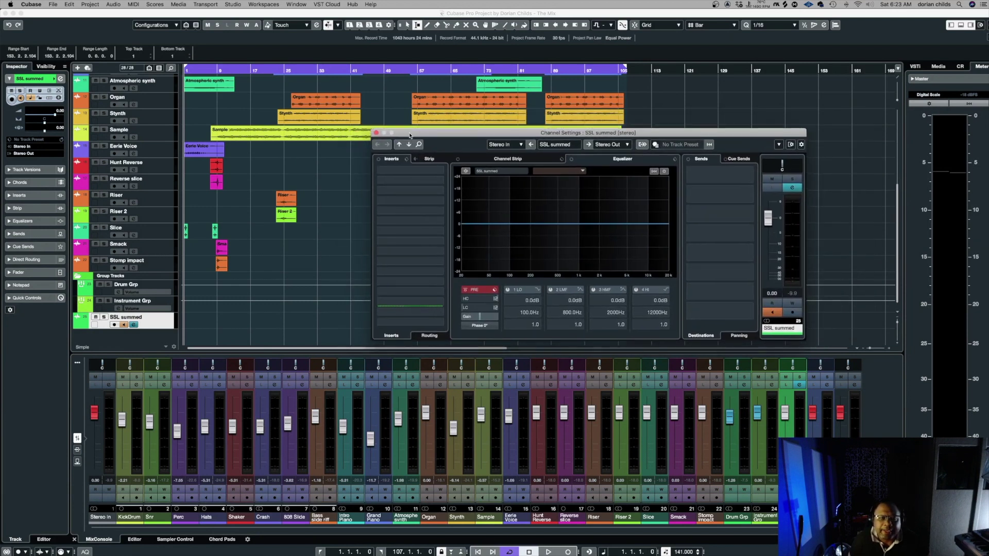
click(376, 133)
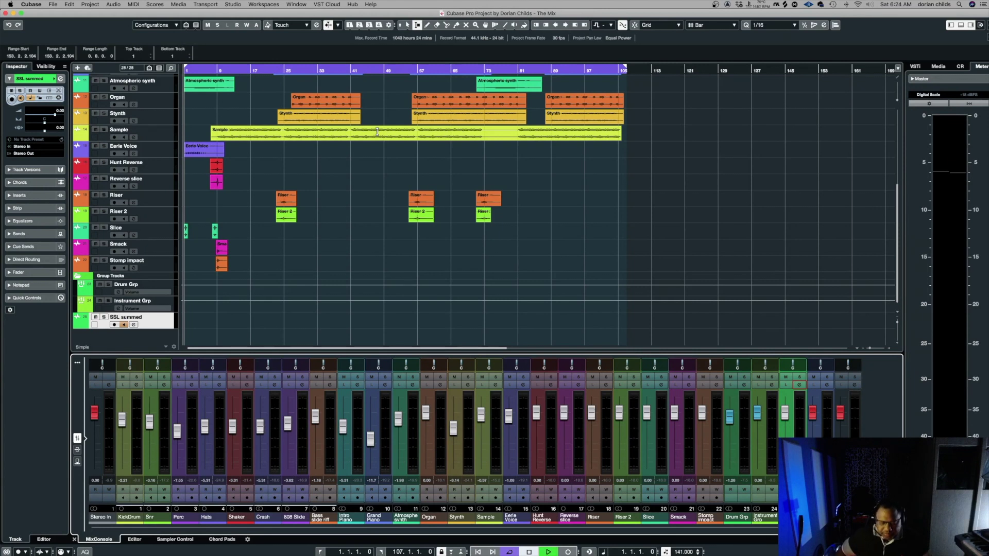
Play the opening bars, return to the project start, and play the mix through to about bar 42 to check levels
key(space)
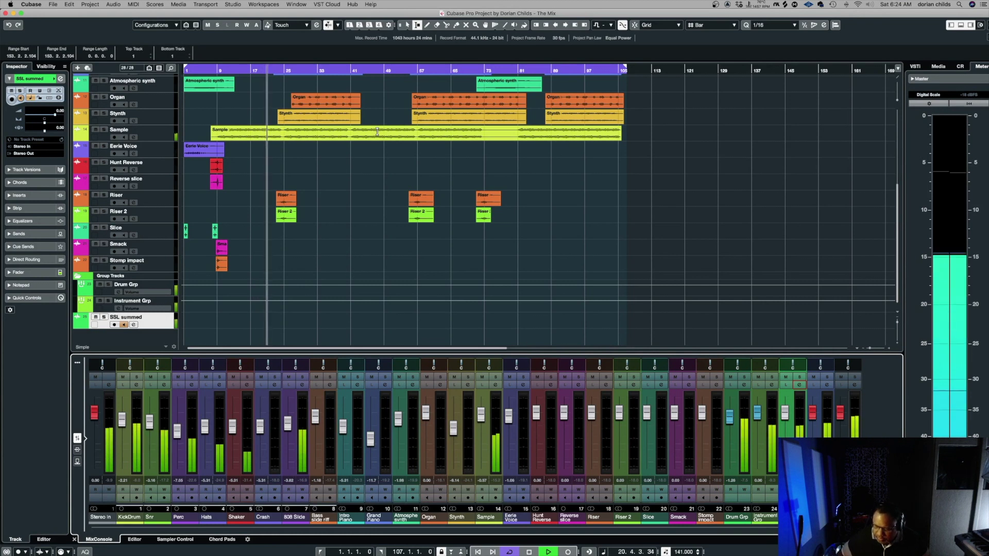
key(space)
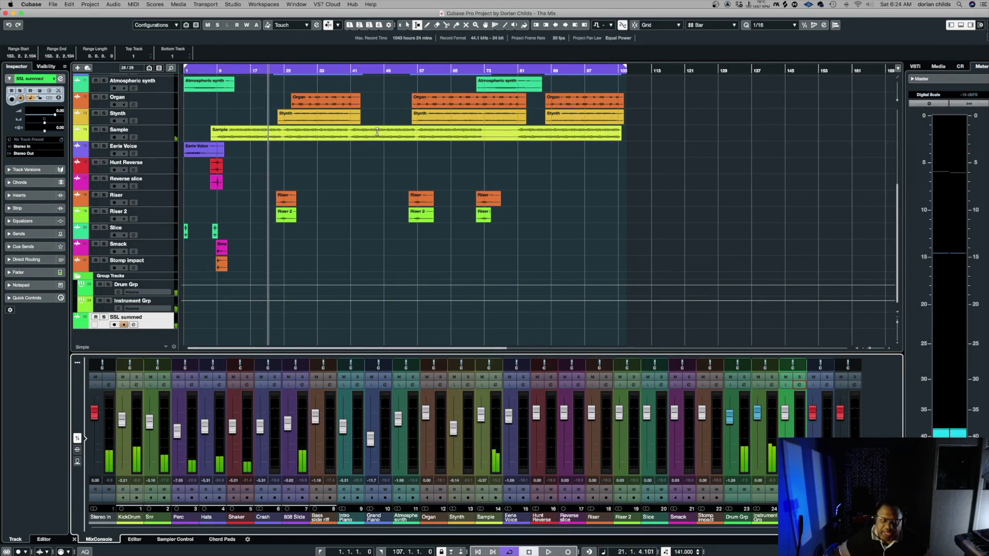
key(Home)
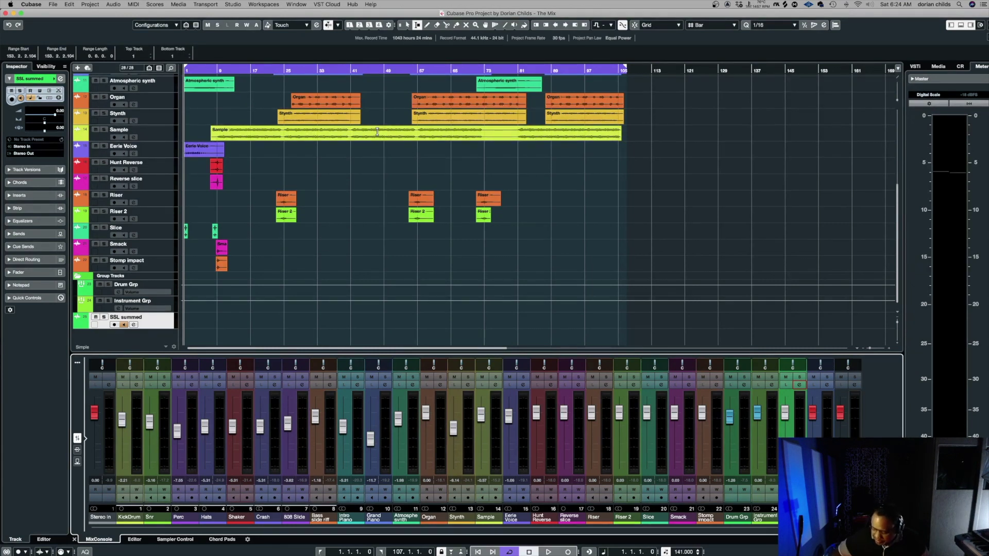
key(space)
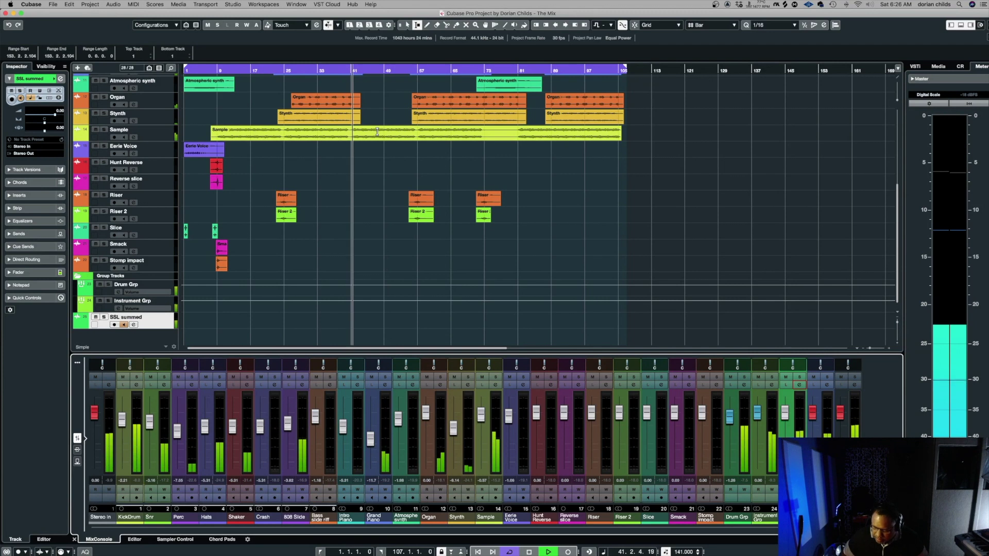
key(space)
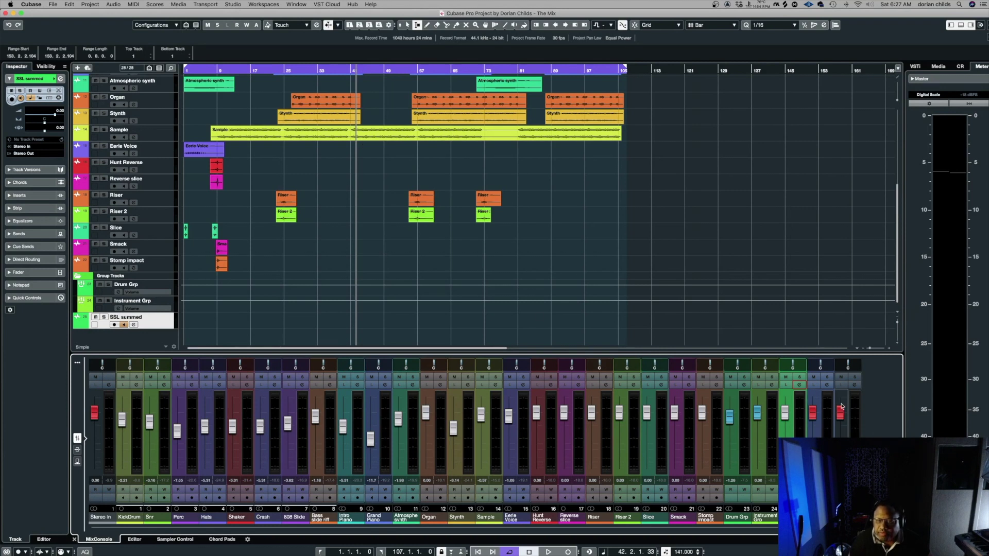
Inspect the Output 3/4 channel settings, close them, and bring up the Stereo Out channel settings above the mixer
click(855, 388)
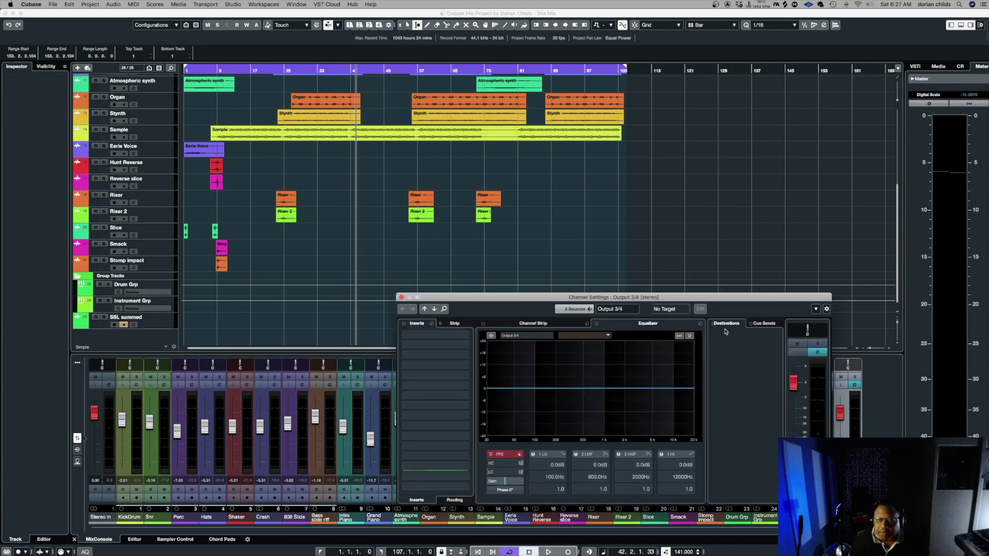
click(401, 298)
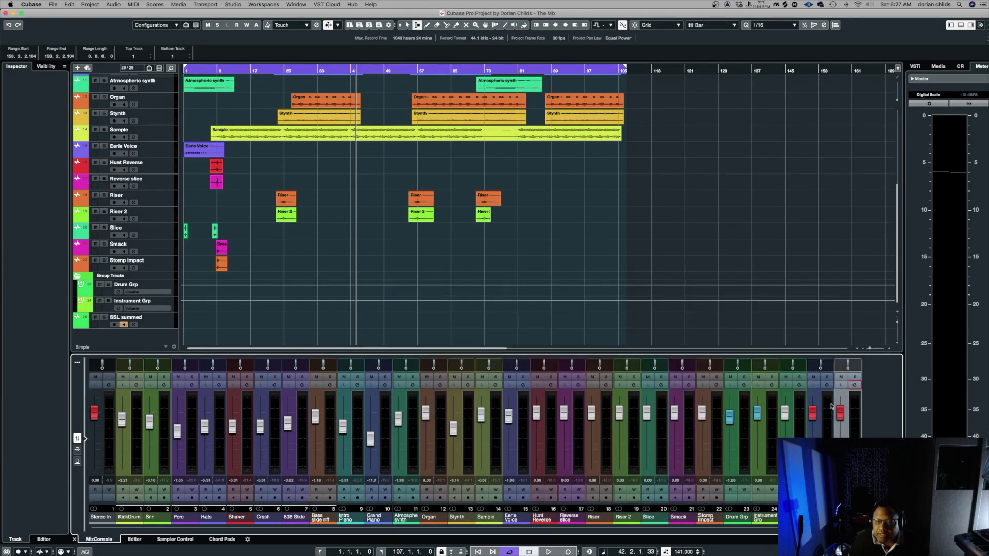
click(827, 386)
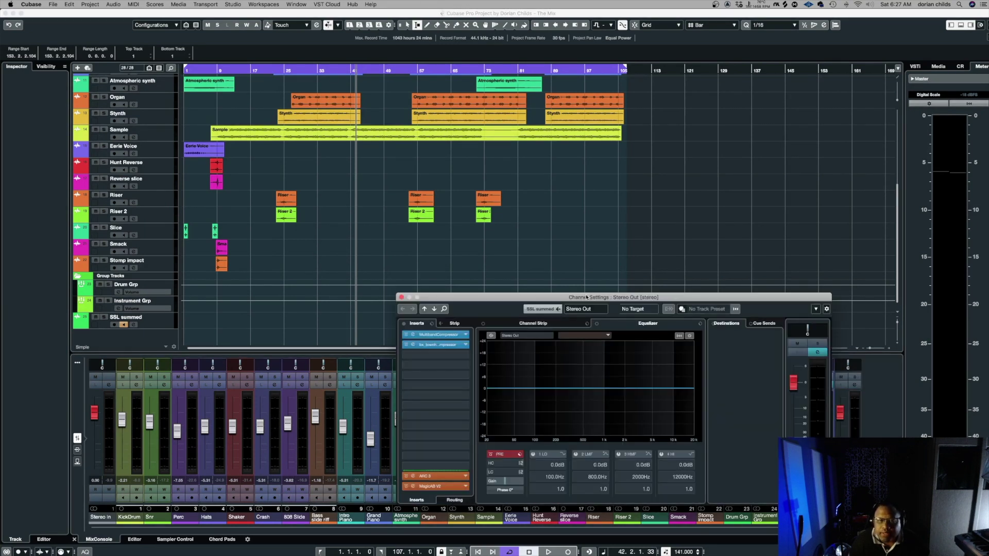
drag(585, 299, 589, 205)
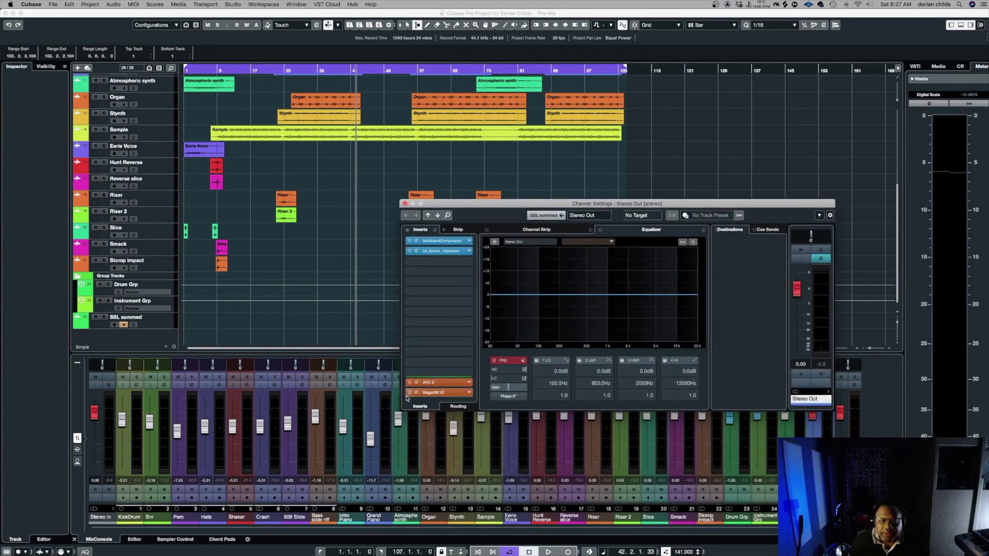
Open the ARC 3 and MagicAB V2 inserts of Stereo Out and place their windows side by side
click(416, 382)
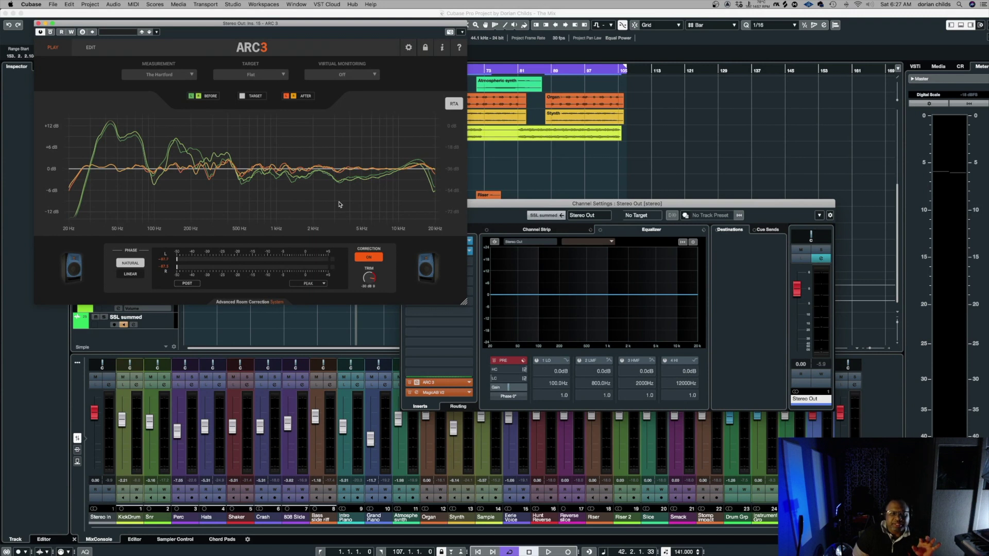
click(418, 396)
click(418, 396)
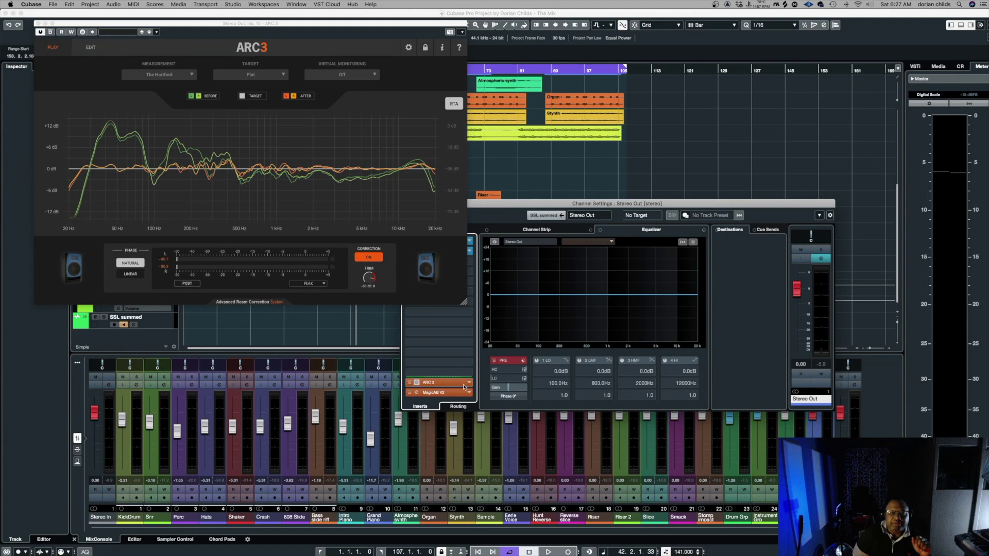
click(416, 394)
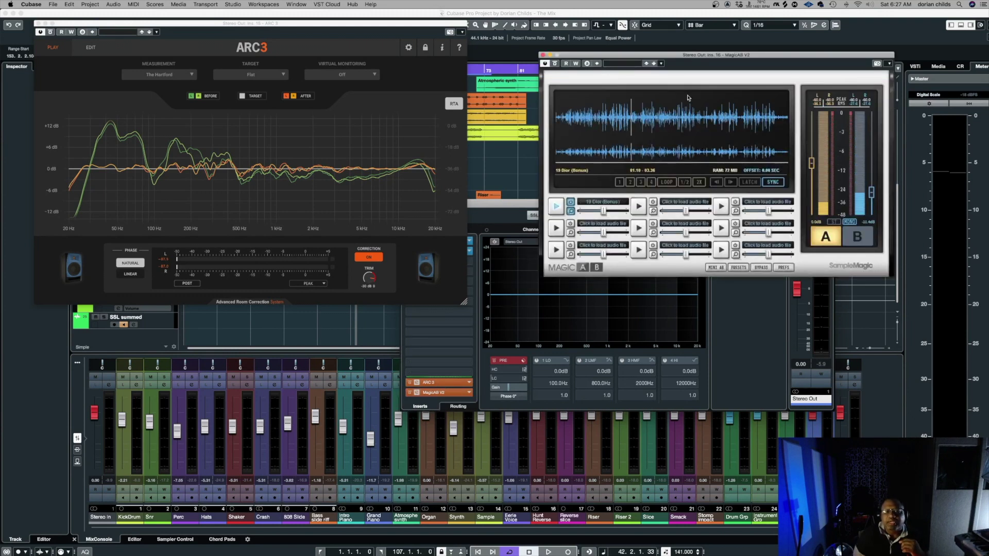
drag(673, 58, 642, 267)
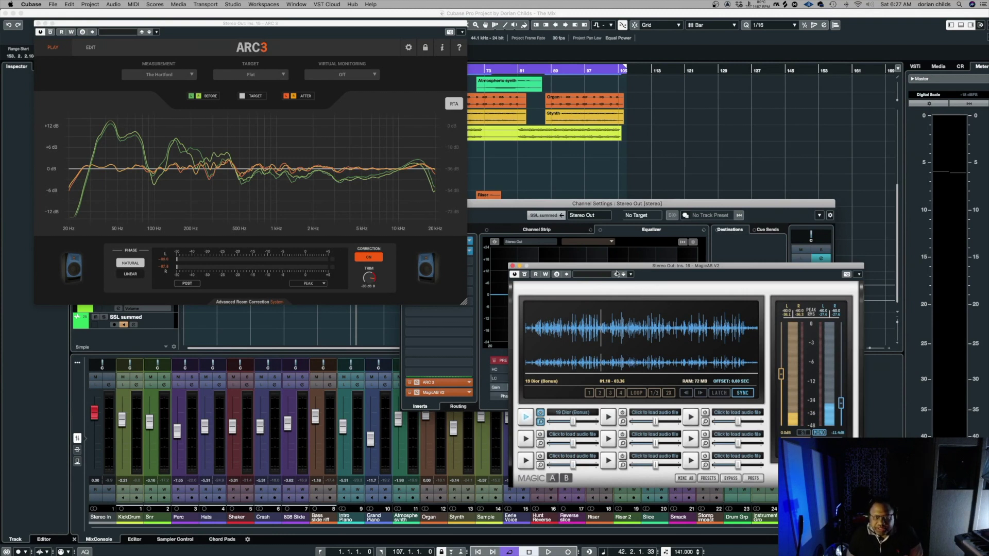
drag(621, 268, 612, 220)
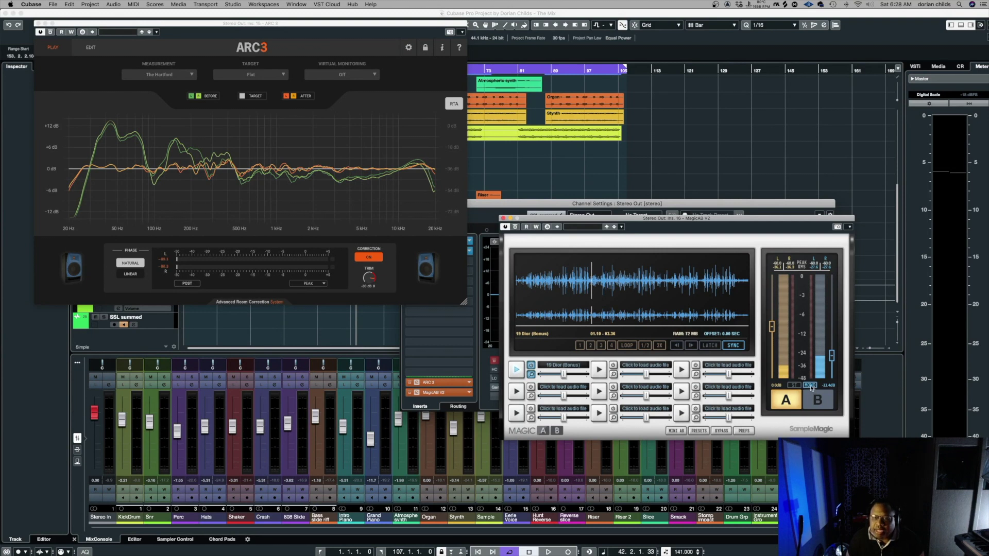
Play the mix while switching MagicAB between stereo and mono to compare them, and leave it set to mono
click(795, 385)
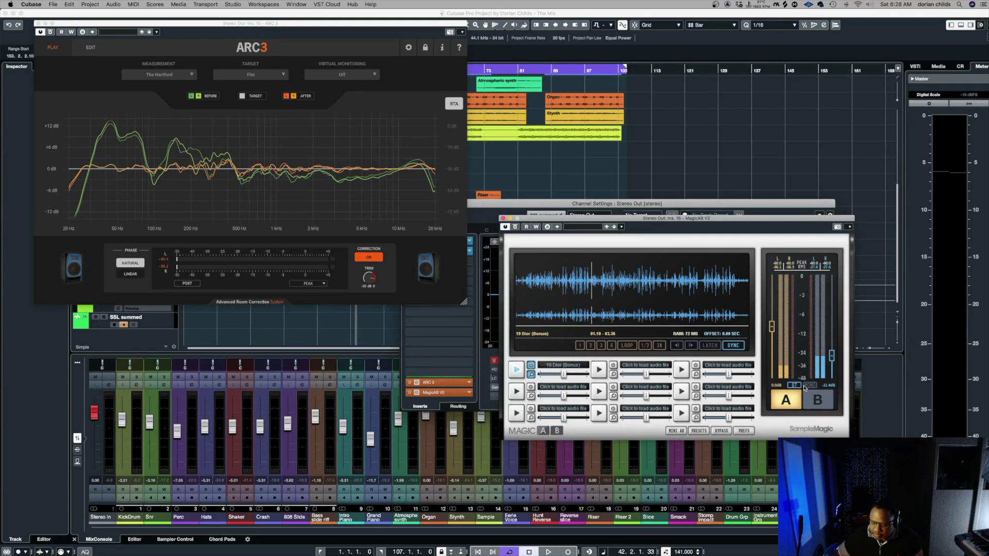
key(space)
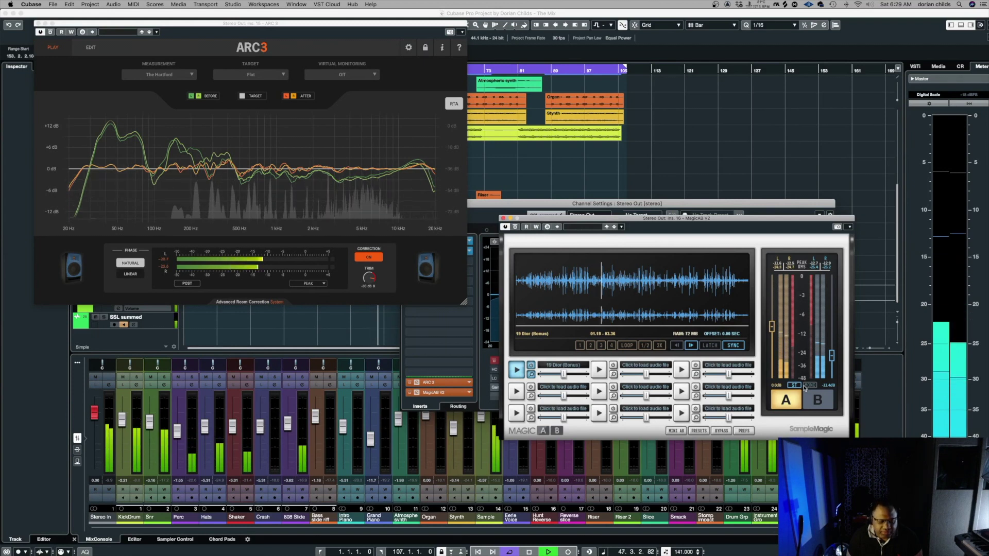
click(809, 385)
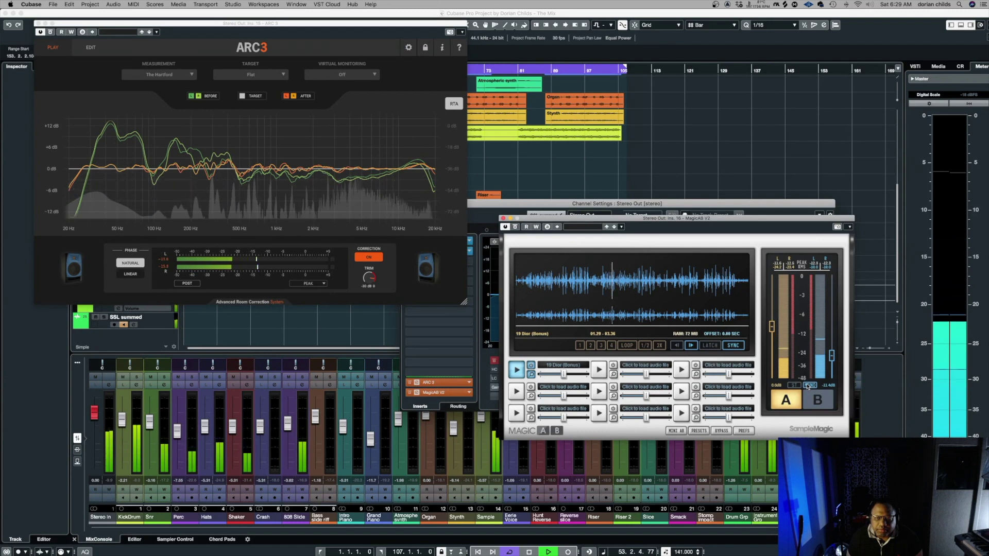
click(794, 385)
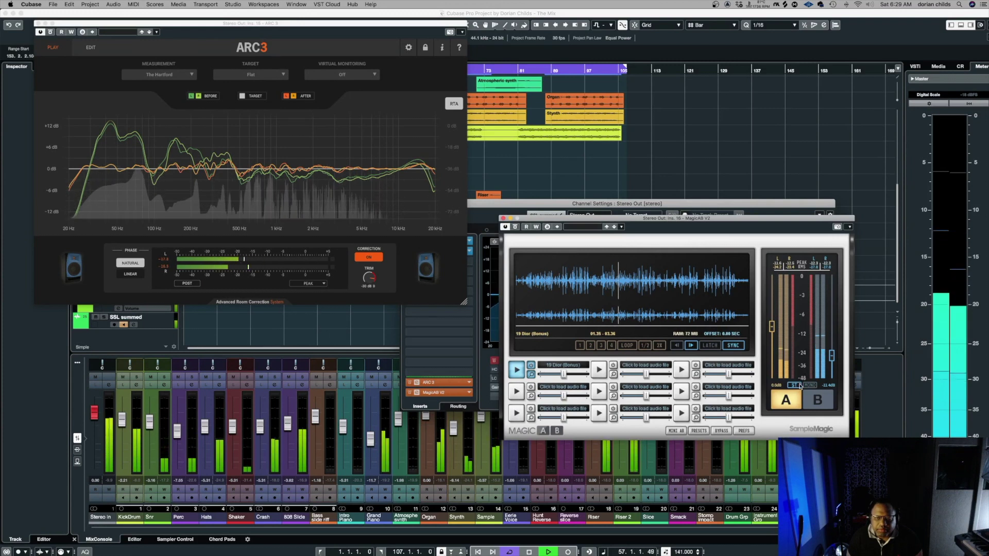
key(space)
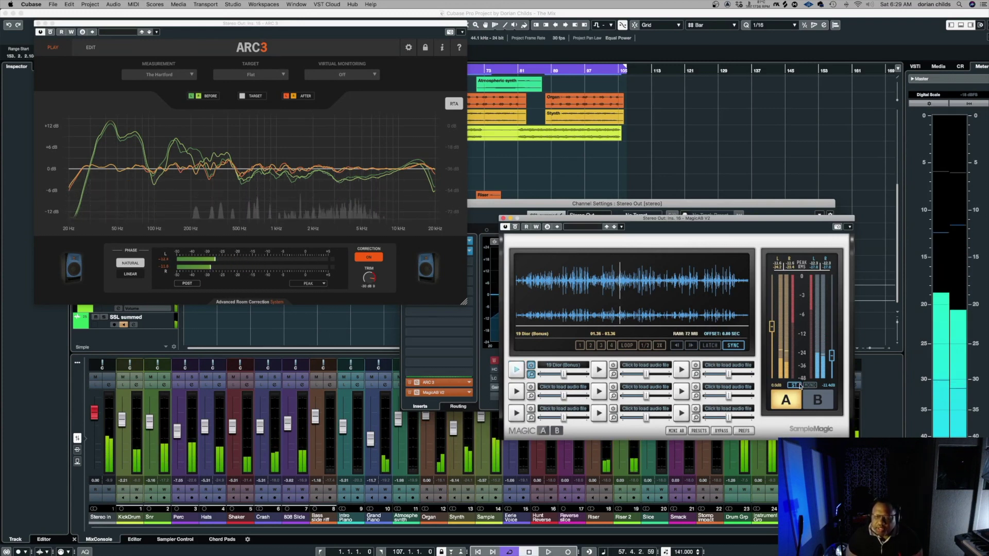
click(809, 386)
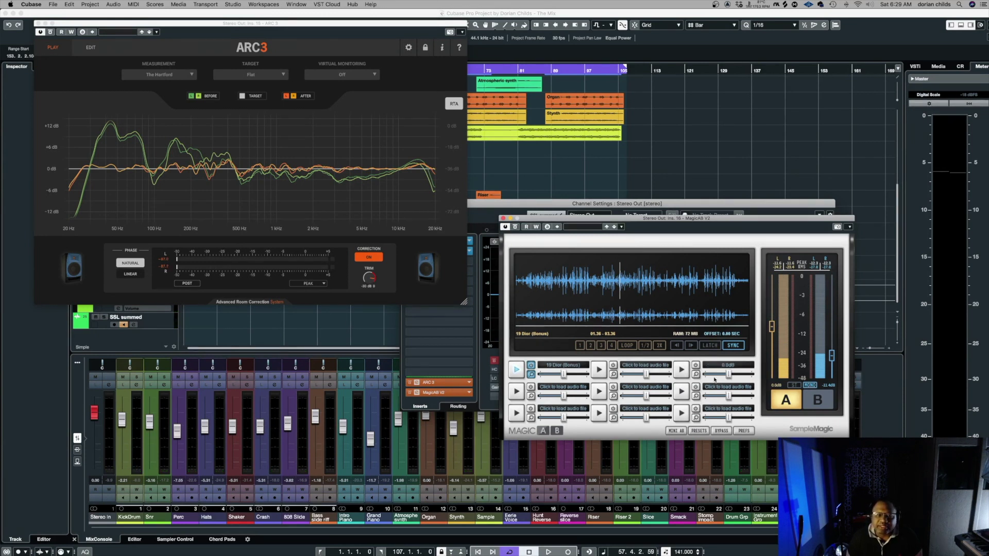
Close the MagicAB V2 window and the Stereo Out channel settings, keeping ARC 3 open
click(507, 203)
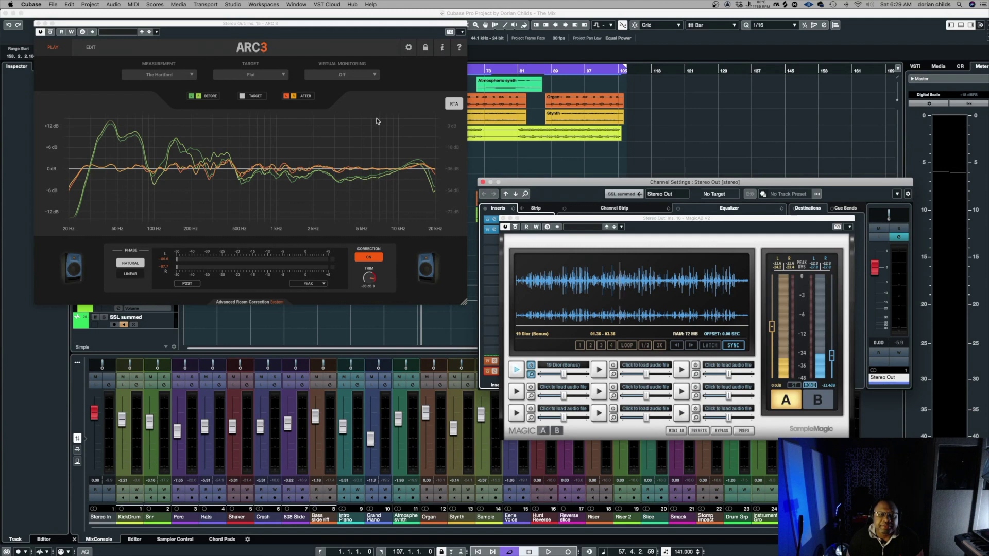
click(503, 219)
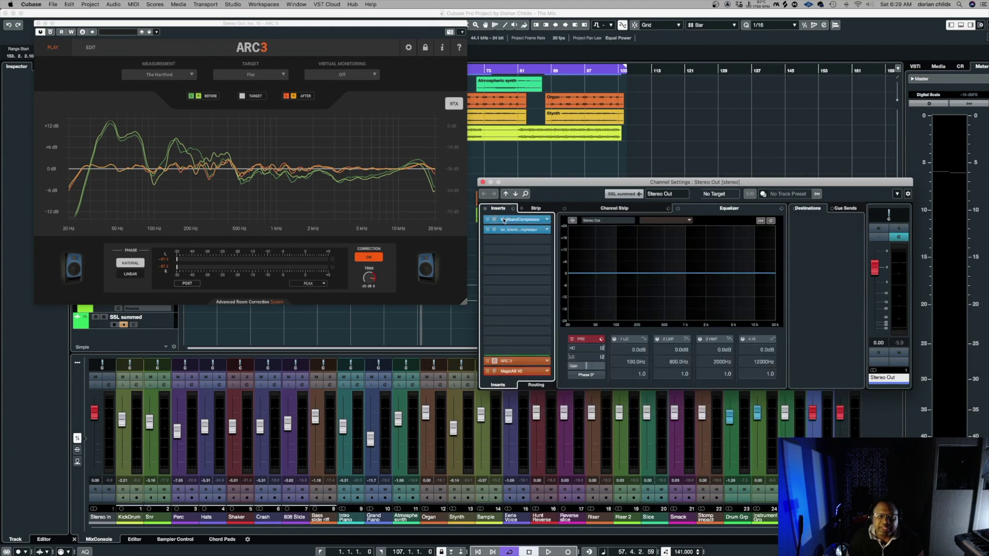
click(482, 182)
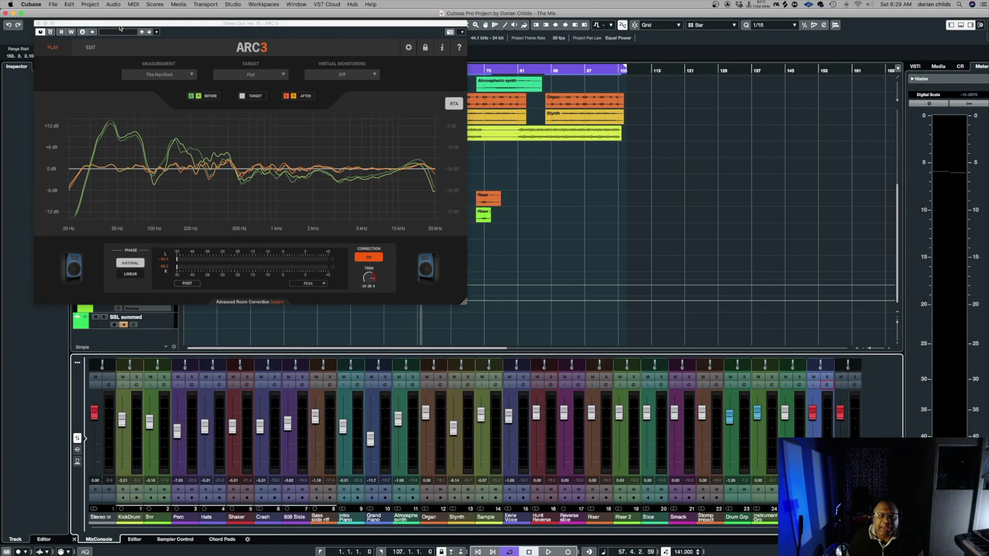
Move ARC 3 over the middle of the project, play the song from the start, and bypass the plug-in
drag(121, 27, 406, 160)
key(Home)
key(space)
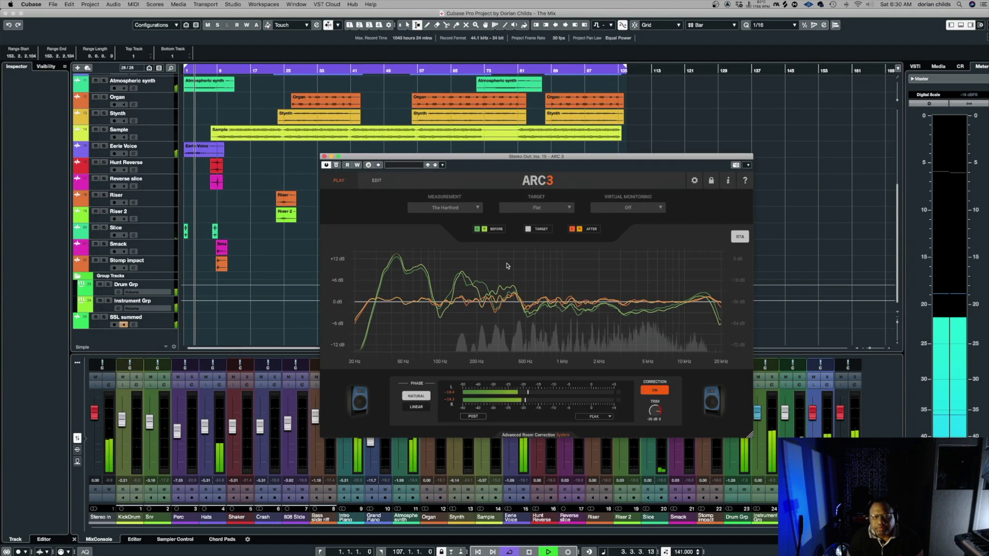
click(336, 166)
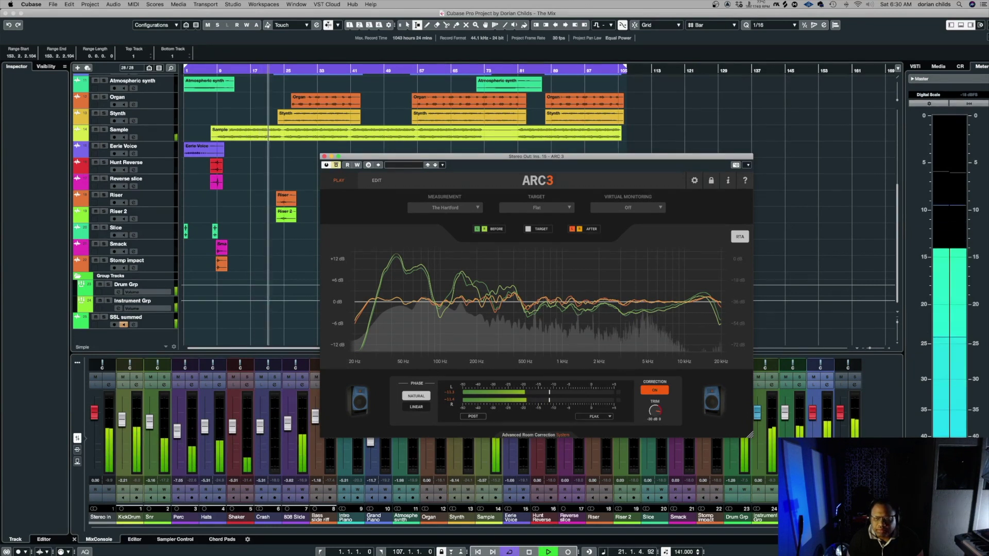
Reopen the Stereo Out channel settings during playback and bring up MagicAB V2 beside the ARC 3 window
click(826, 386)
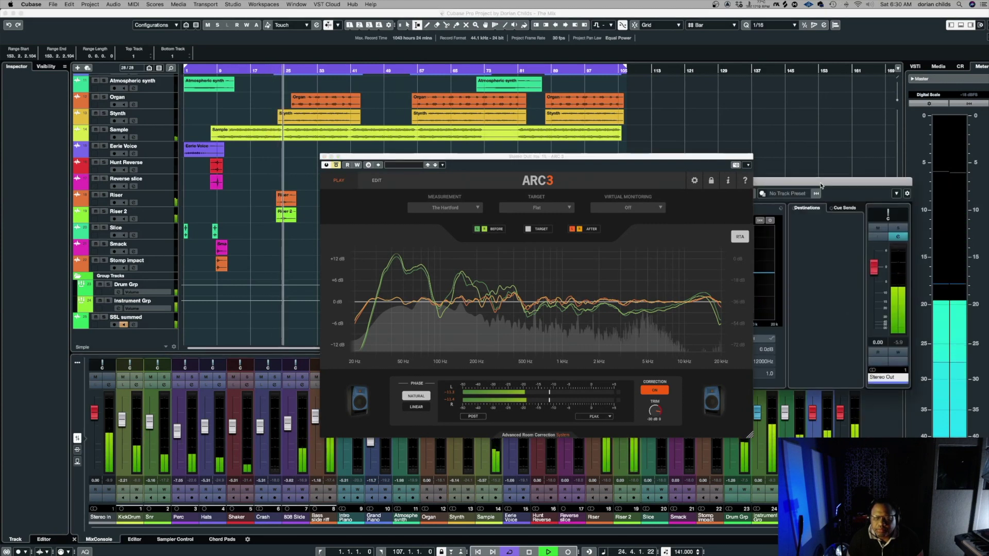
drag(821, 187, 939, 17)
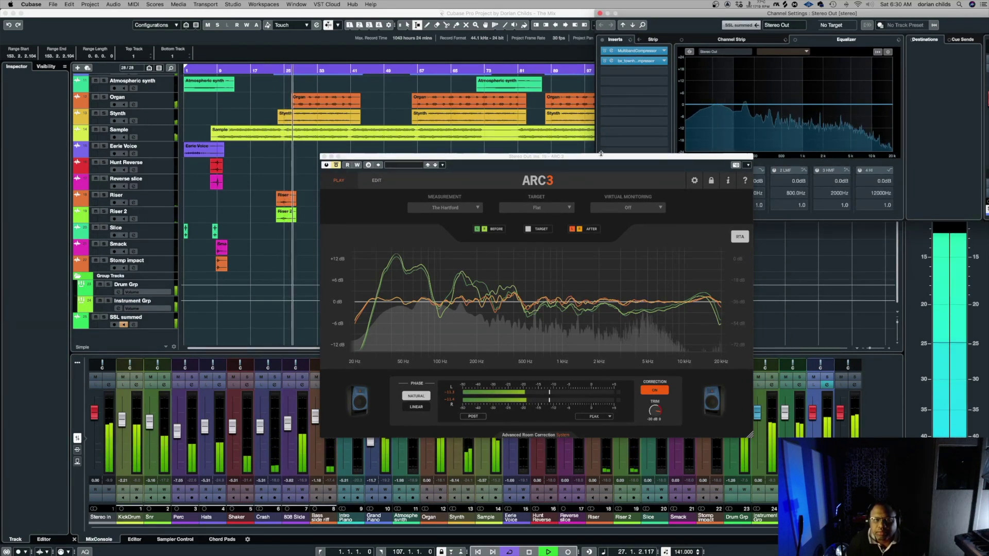
drag(598, 156, 441, 147)
click(612, 203)
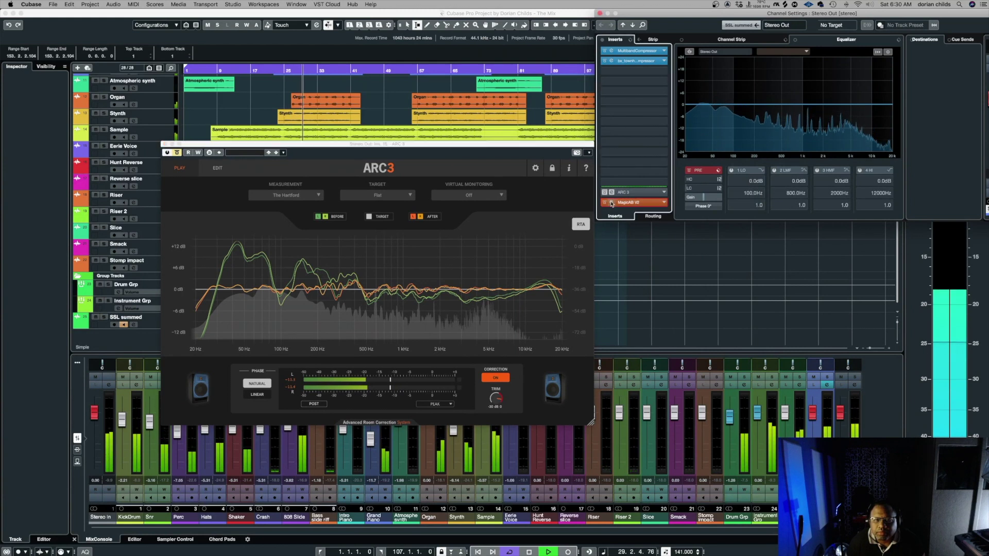
click(611, 203)
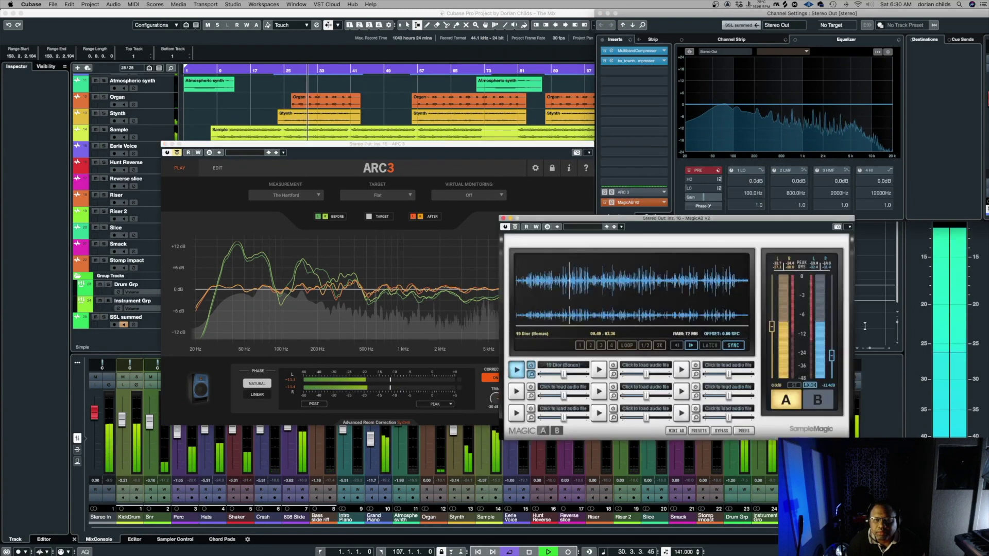
Set MagicAB back to stereo, compare playback with ARC 3 active and bypassed, then stop with ARC 3 left bypassed
click(794, 385)
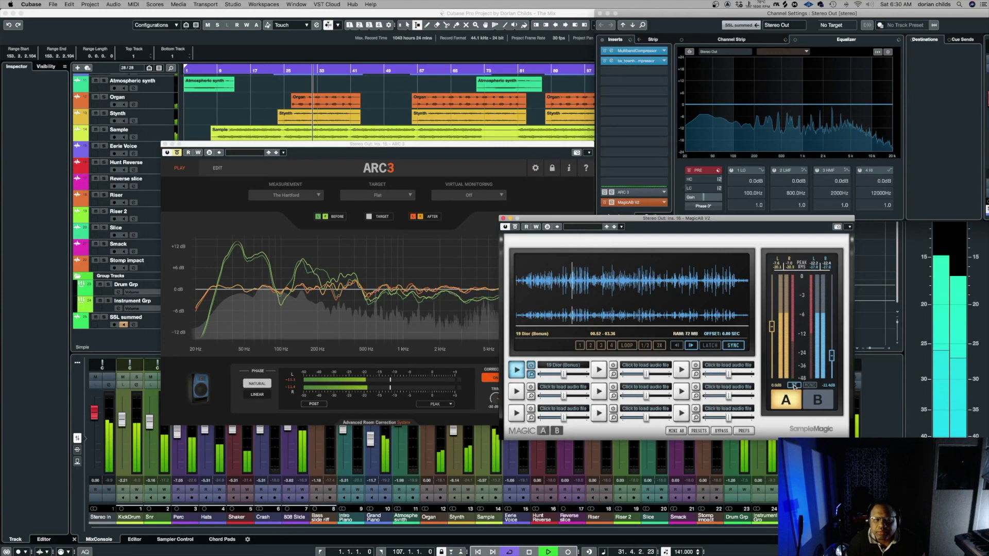
drag(466, 146, 405, 107)
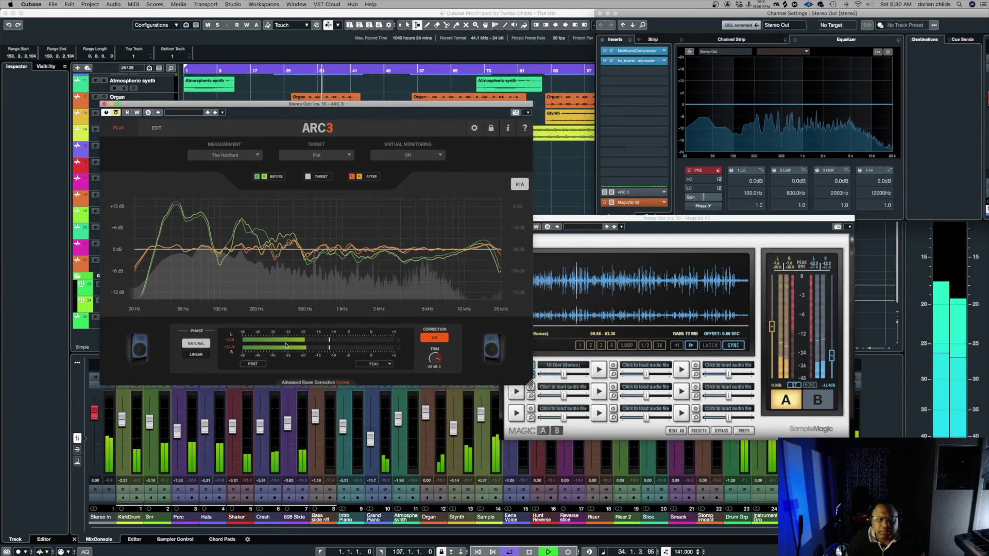
click(117, 113)
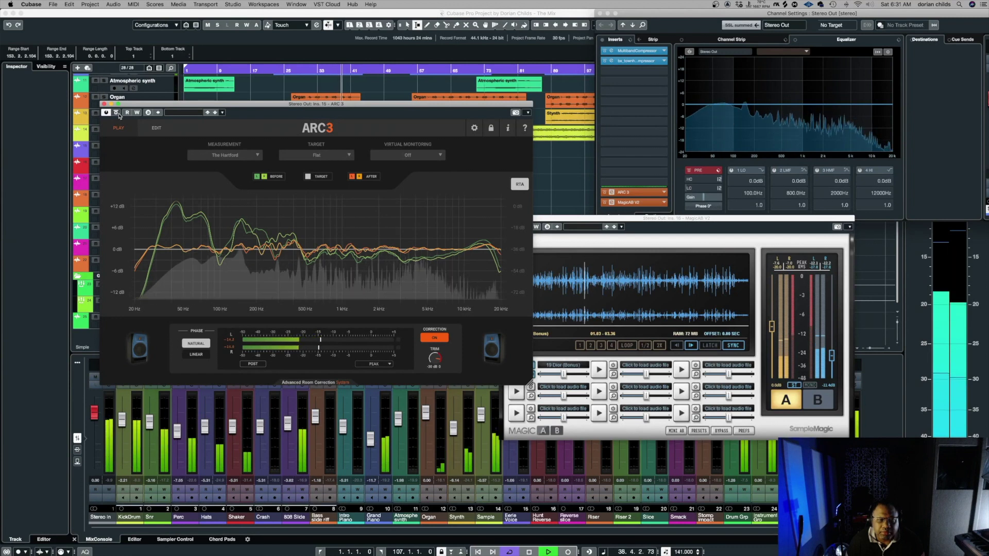
click(117, 114)
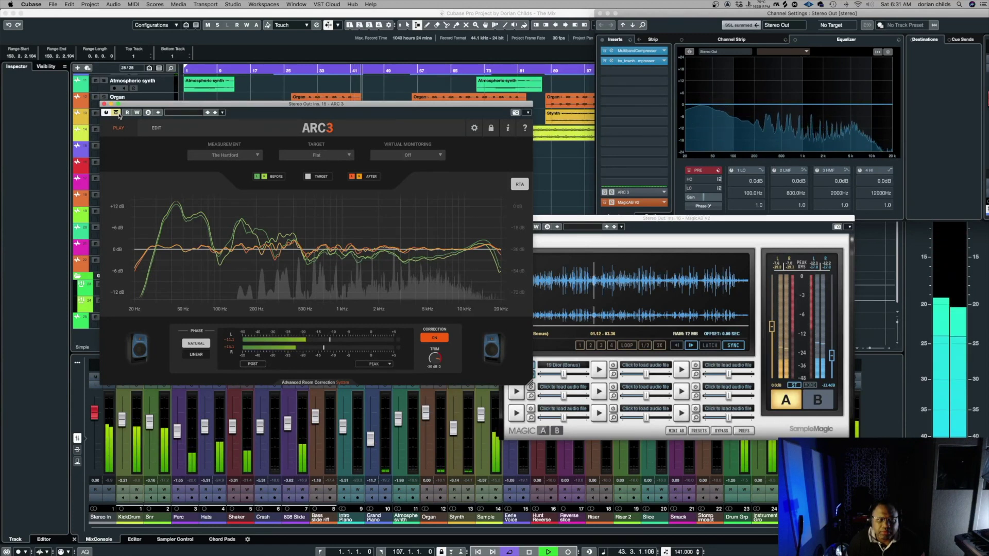
key(space)
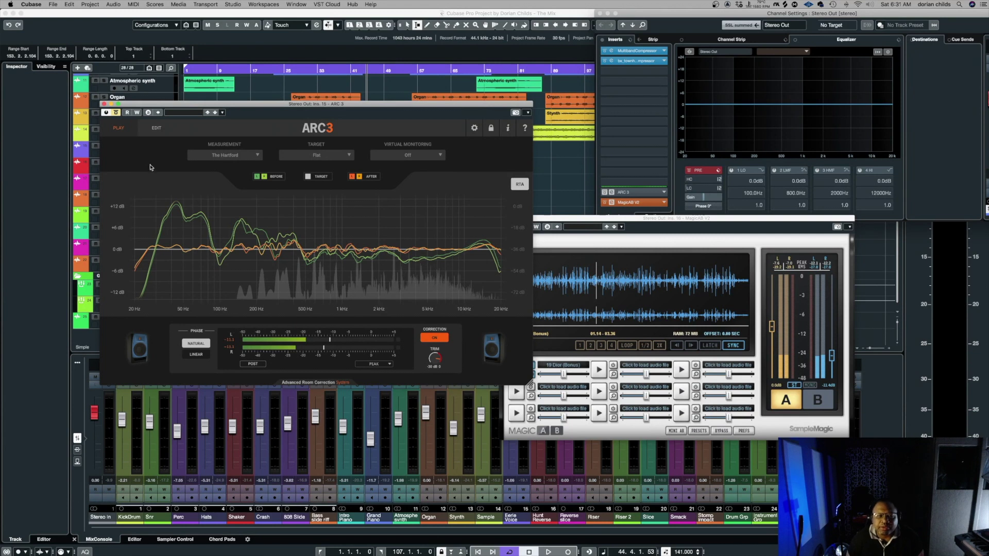
drag(221, 104, 241, 78)
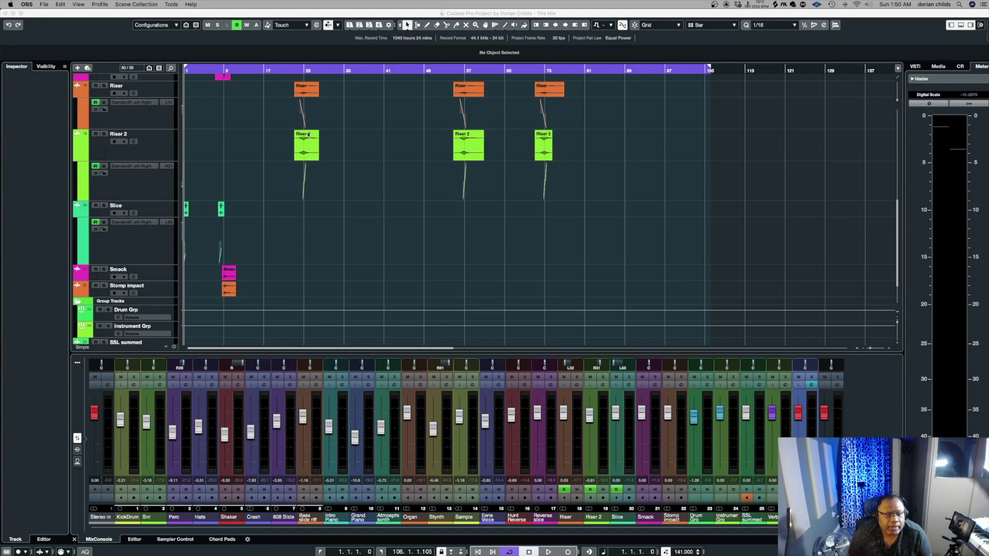
Play the mix from the start, pause near bar 13, and resume with 4K engaged until about bar 34
click(348, 352)
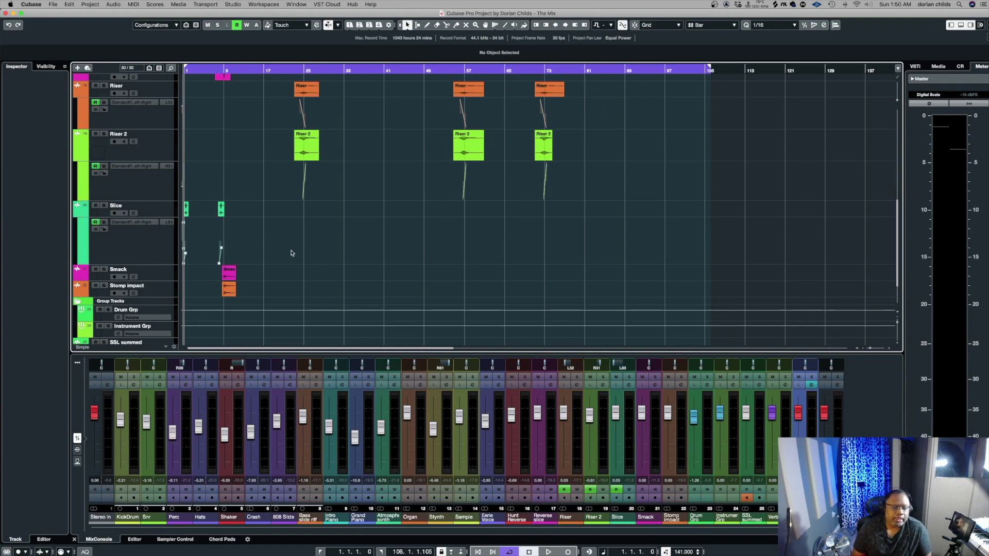
scroll(330, 254, up, 10)
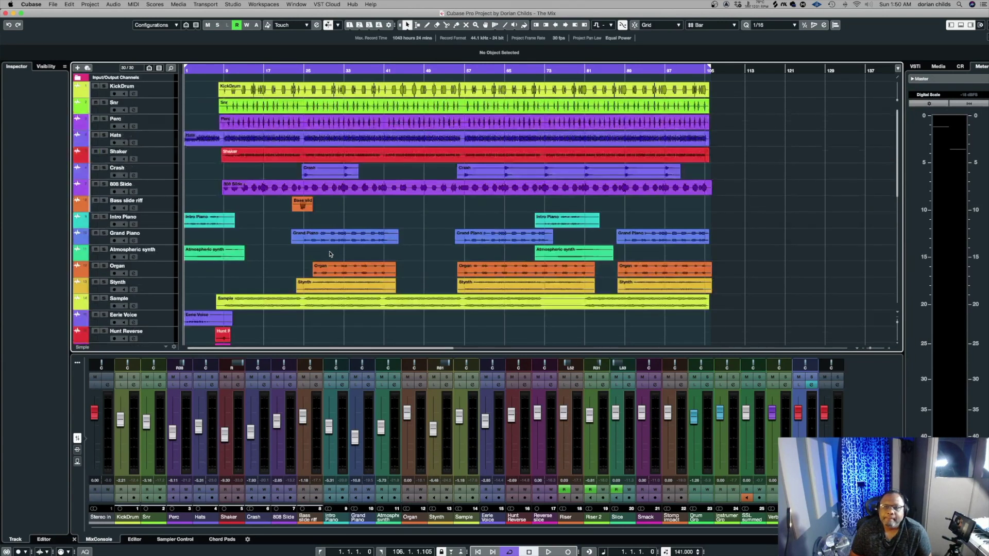
scroll(330, 254, down, 10)
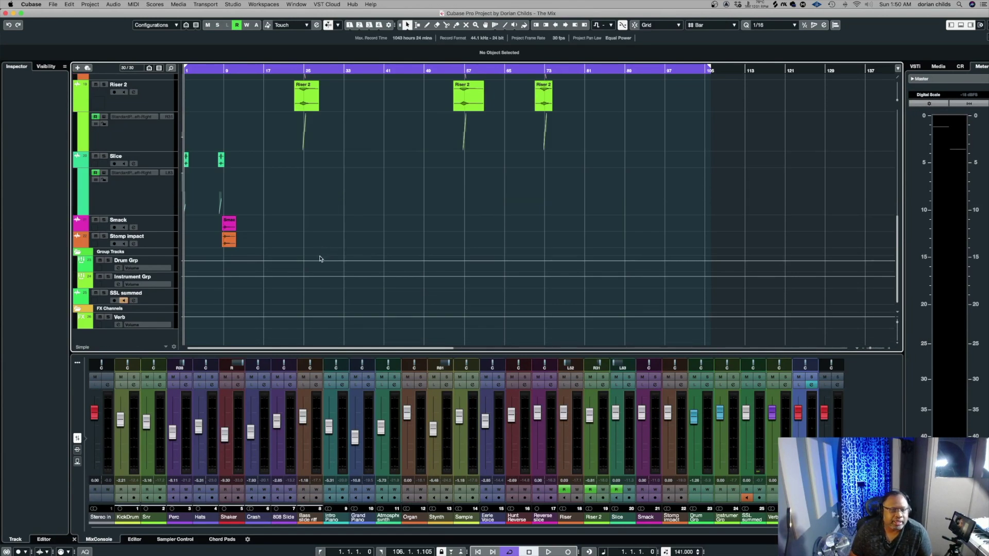
scroll(320, 259, up, 10)
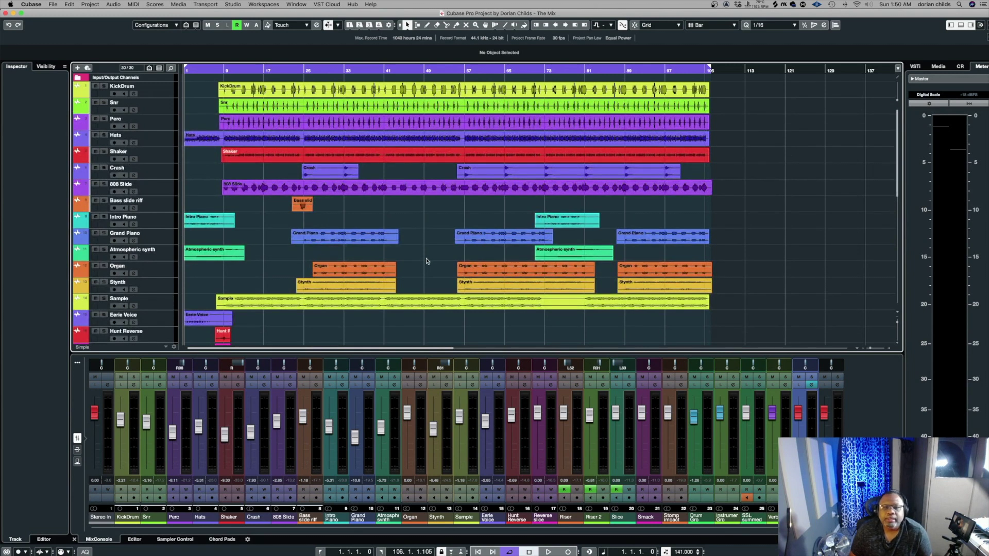
scroll(431, 263, down, 10)
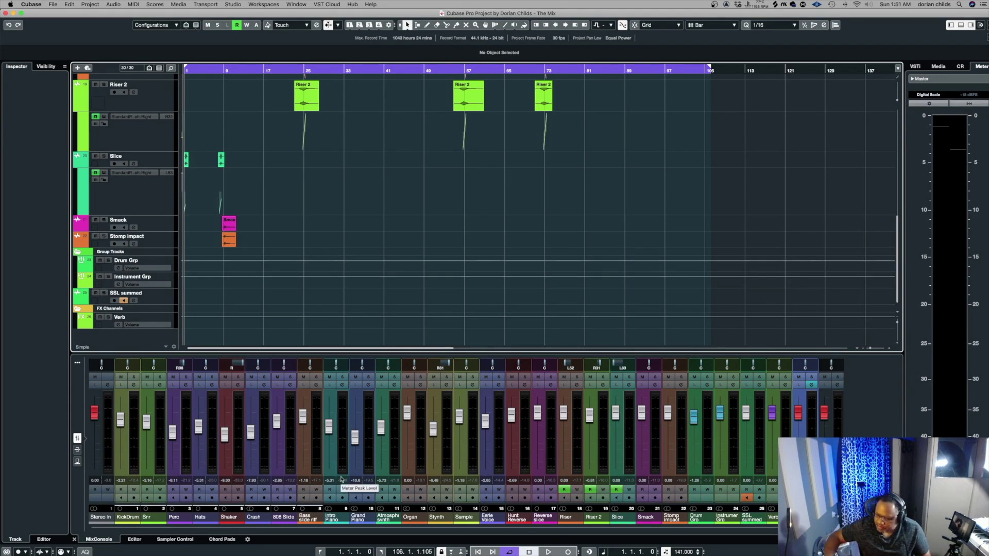
key(space)
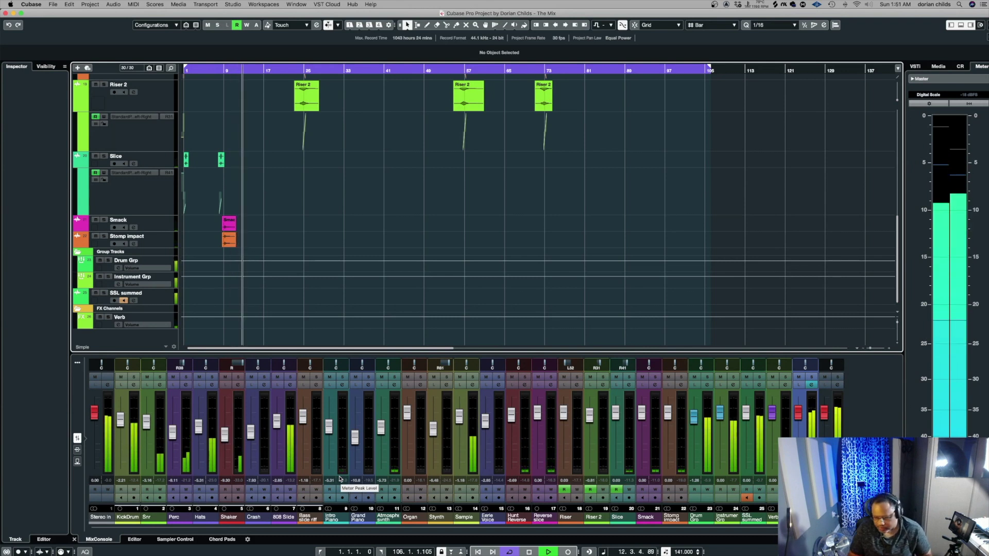
key(space)
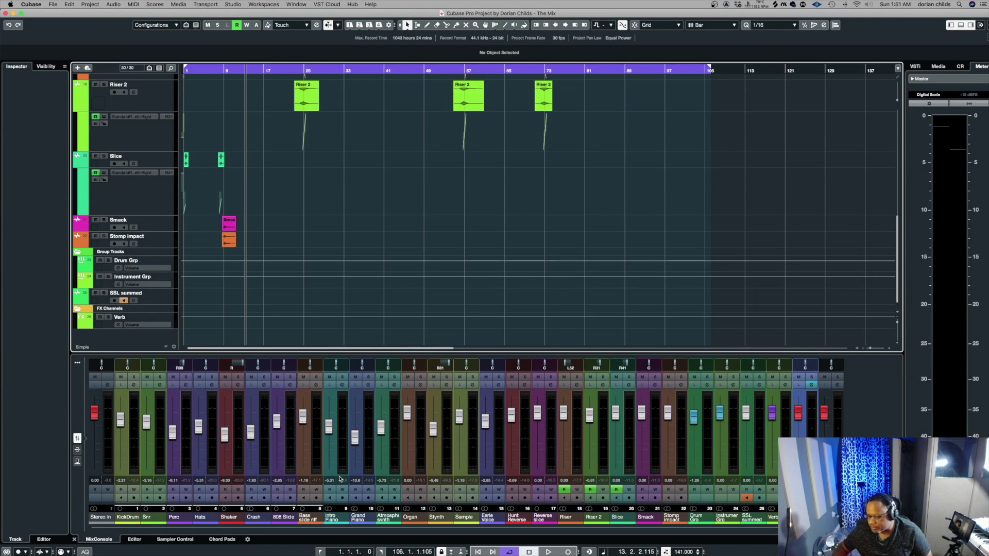
key(space)
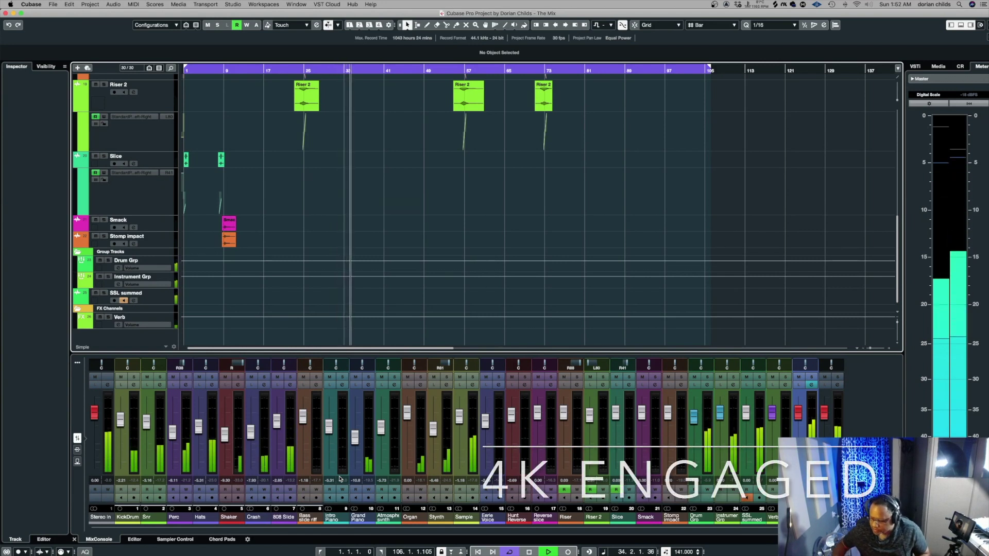
key(space)
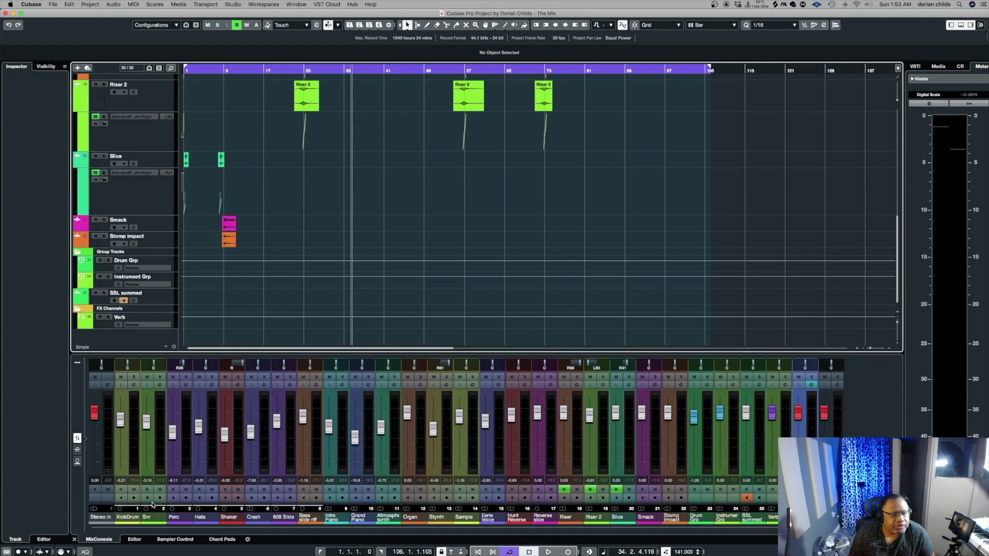
Open the KickDrum channel settings, resume playback, and solo the KickDrum and SSL summed channels
click(134, 384)
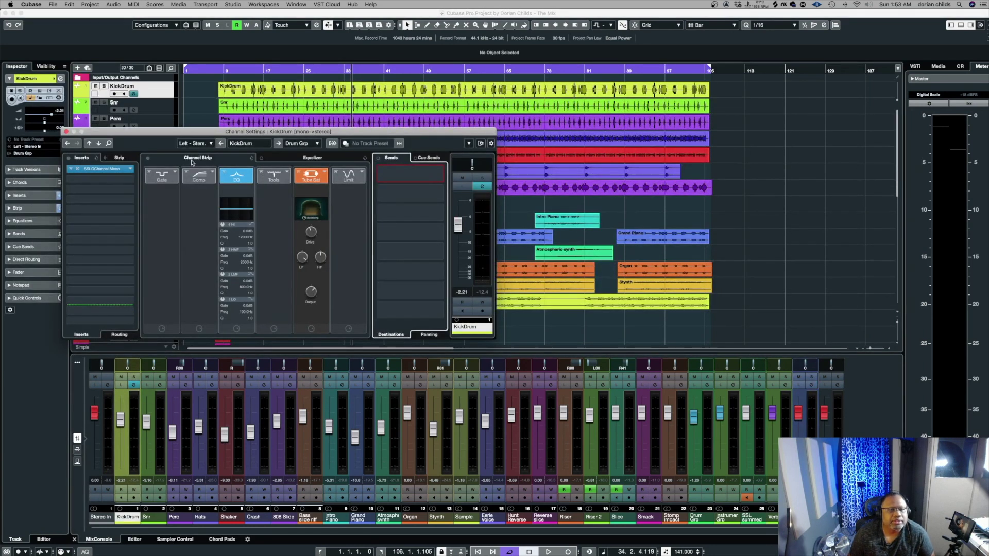
drag(183, 133, 359, 152)
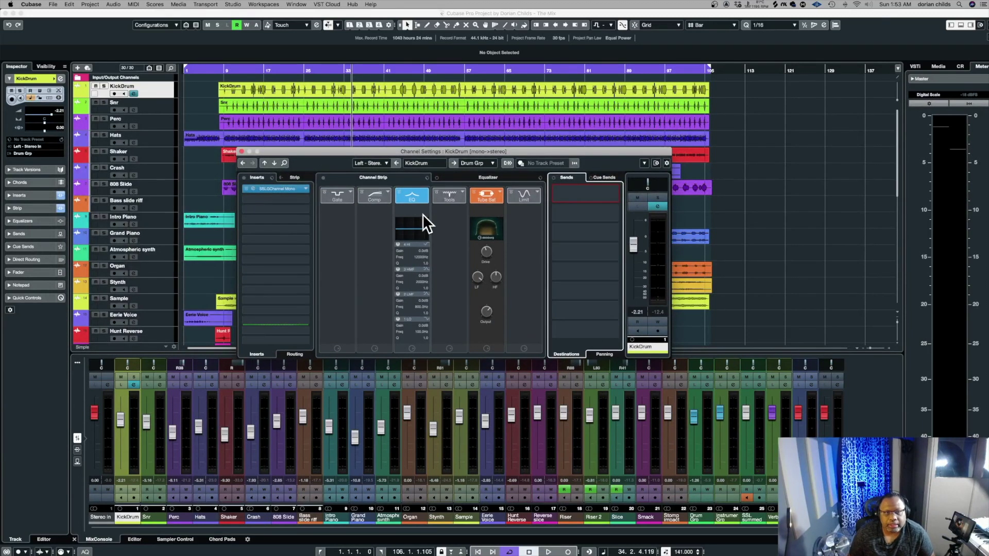
key(space)
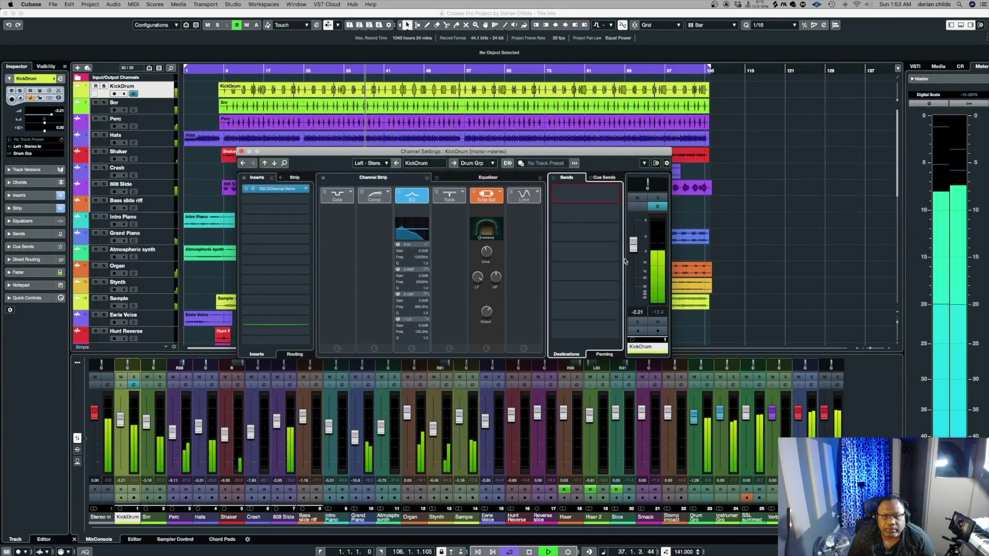
click(658, 199)
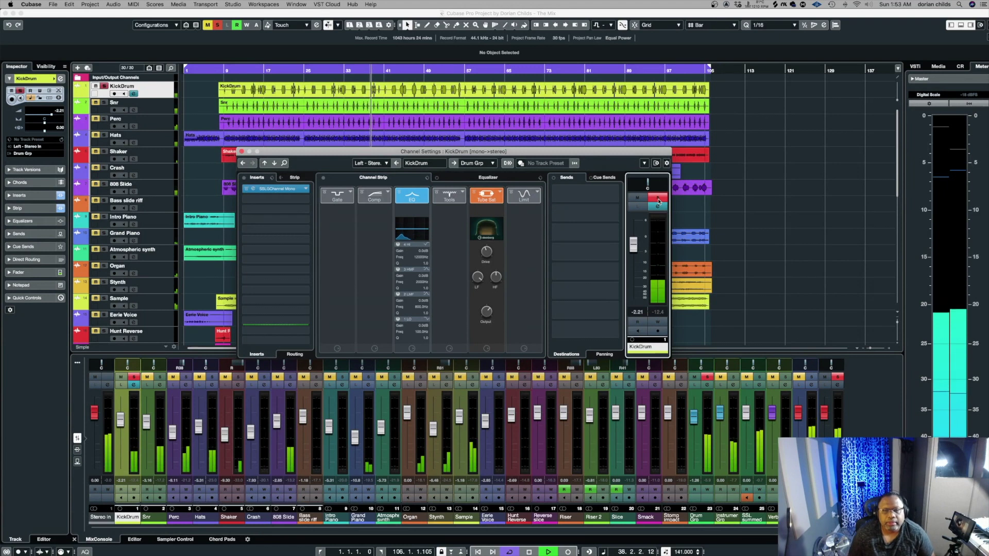
click(785, 377)
click(785, 377)
click(759, 377)
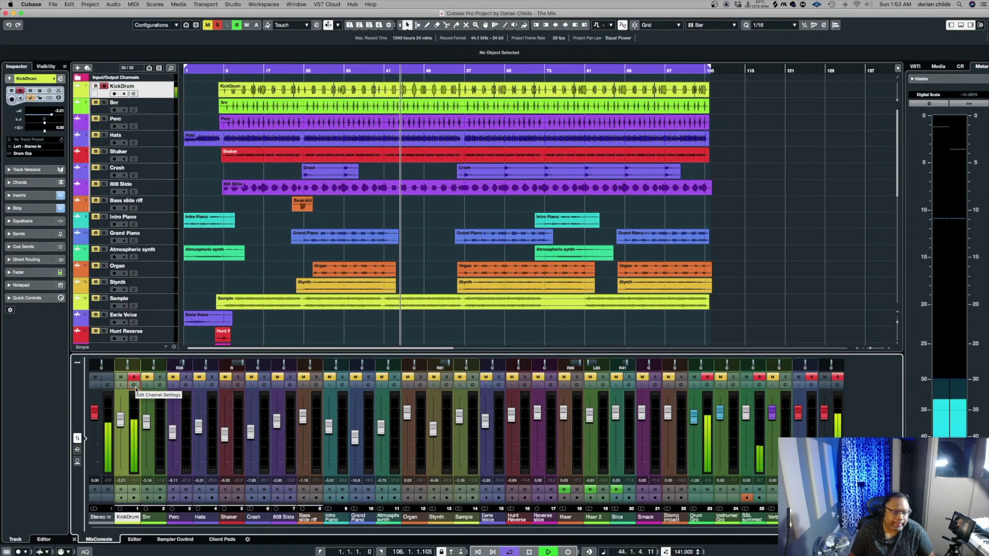
Reopen the KickDrum channel settings and bring up its SSLGChannel Mono insert beside the channel strip
click(134, 385)
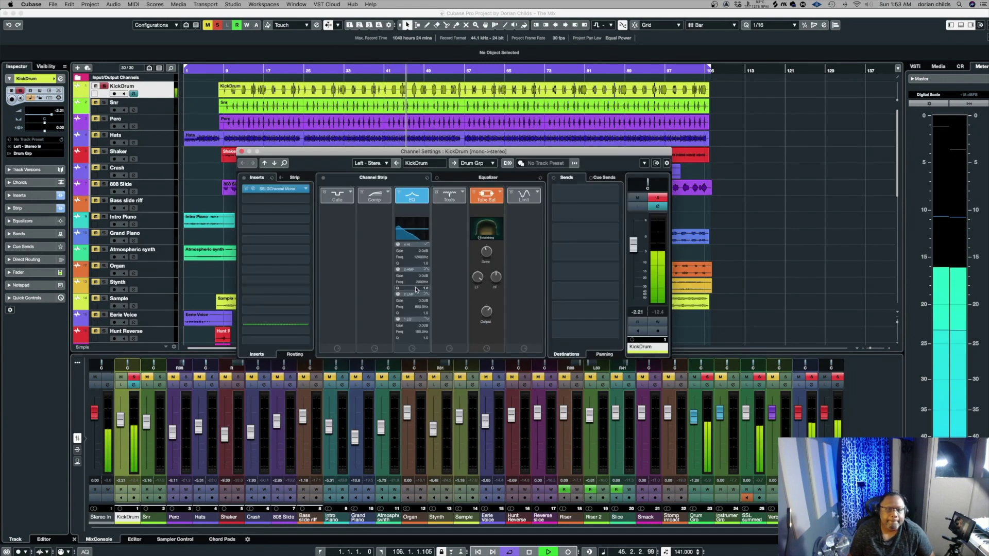
drag(418, 157, 425, 175)
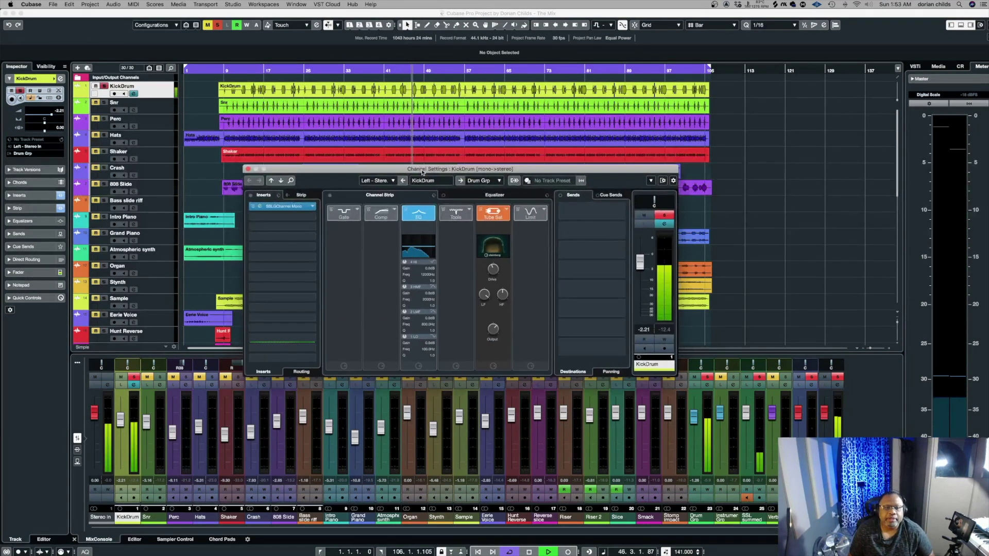
click(259, 211)
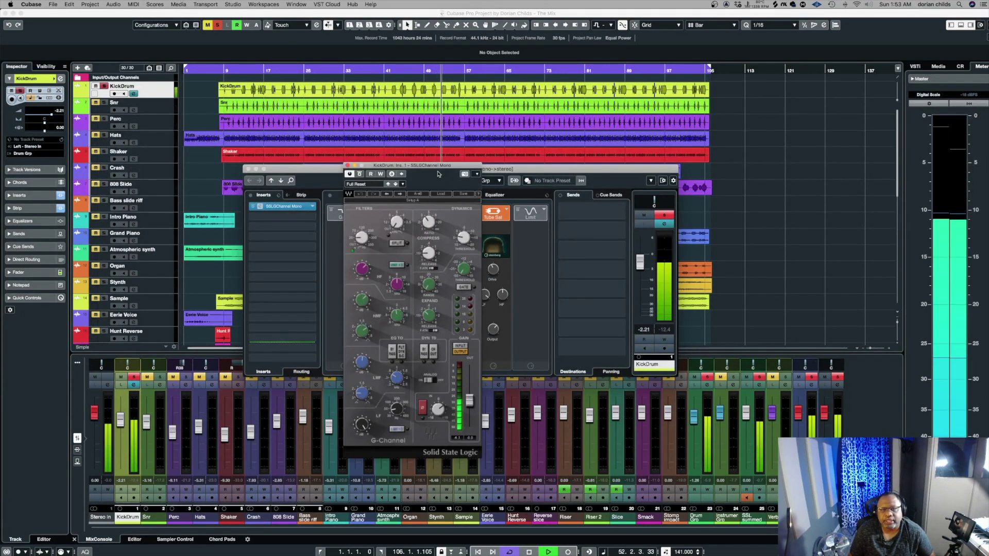
drag(425, 166, 204, 105)
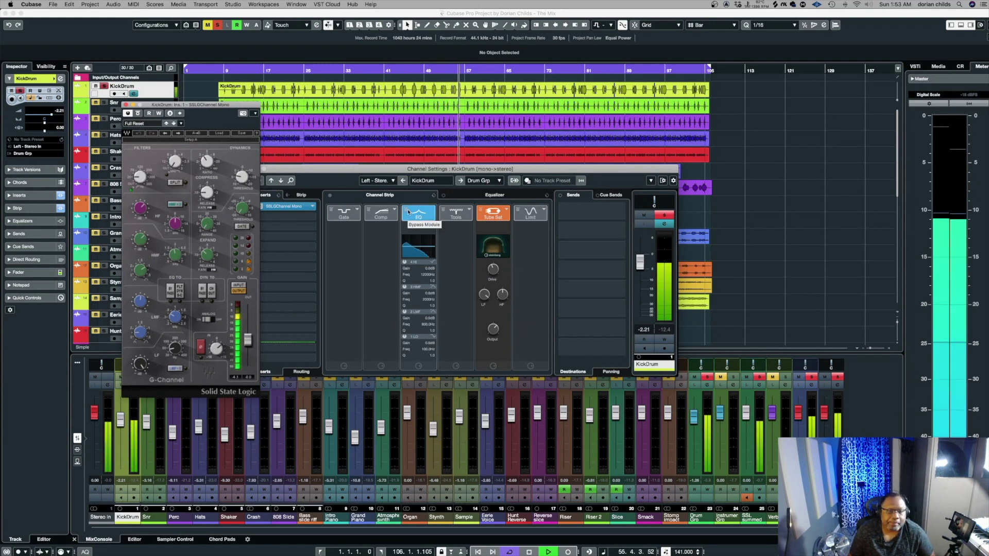
Bypass KickDrum's SSLGChannel, EQ and Tube Saturation, re-enable each in turn to compare the sound, and stop playback
click(406, 210)
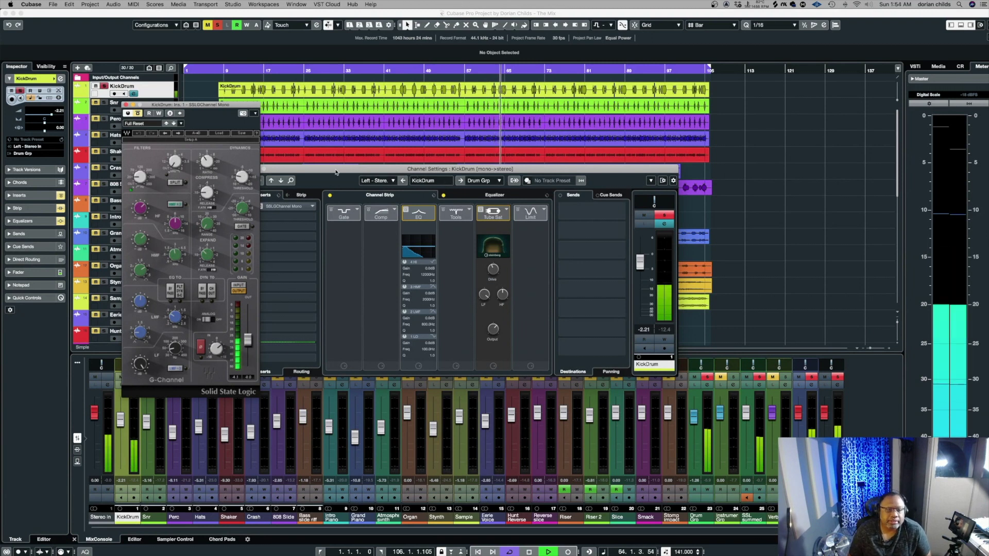
click(138, 113)
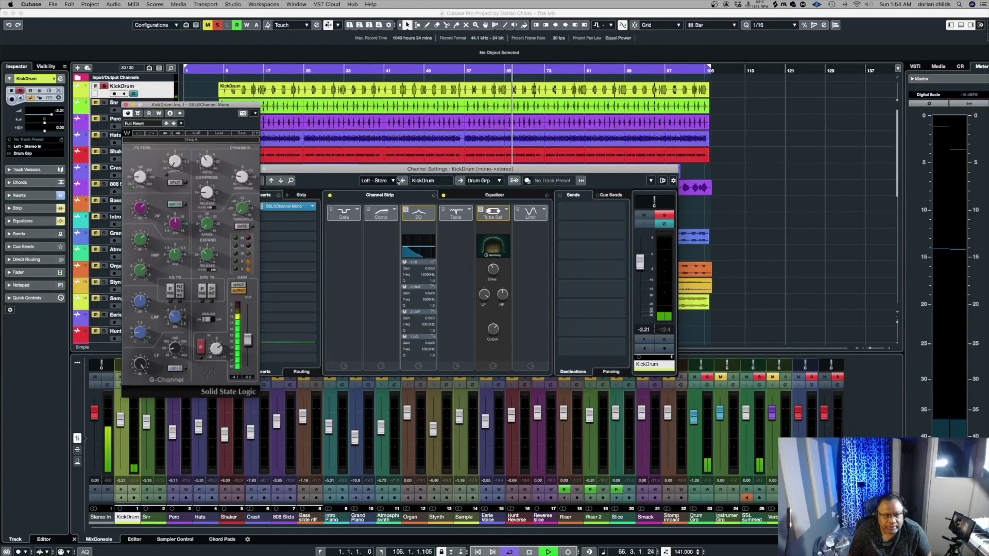
click(493, 212)
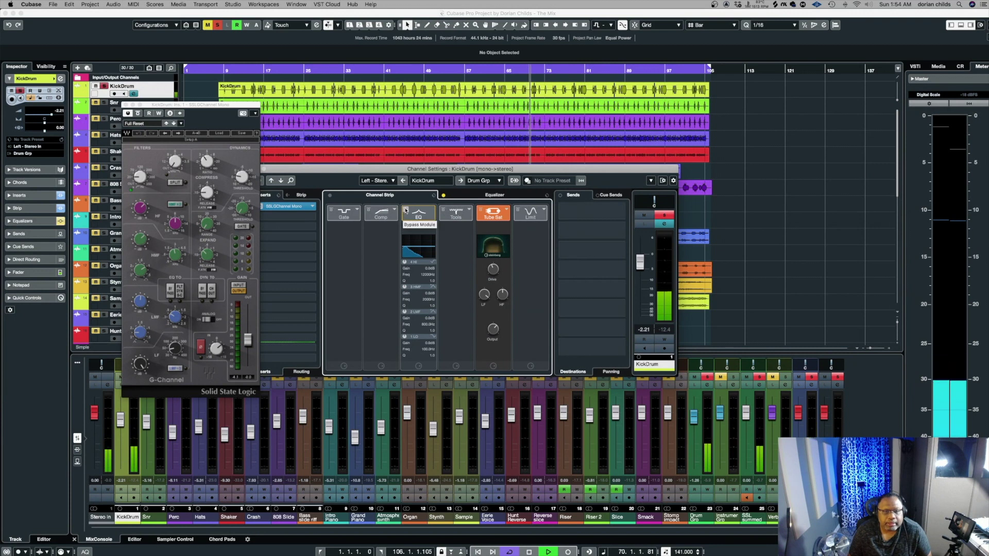
click(405, 211)
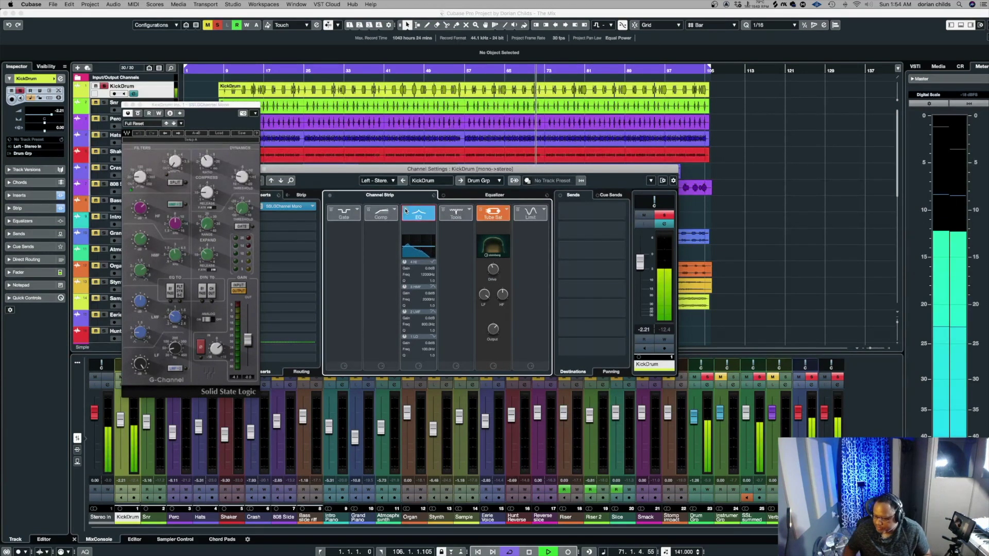
key(space)
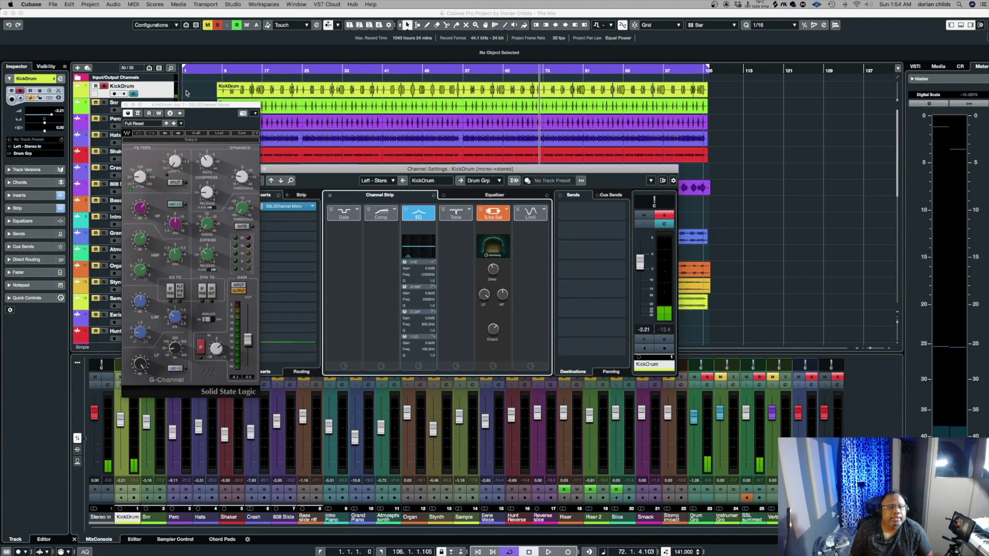
Switch KickDrum's SSLGChannel meter to input level and resume playback of the soloed kick
drag(186, 104, 386, 102)
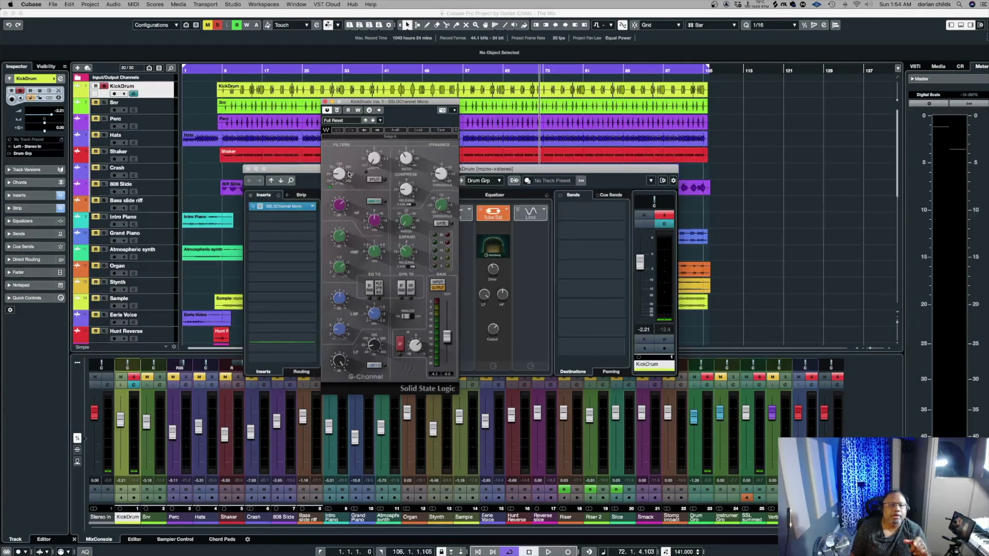
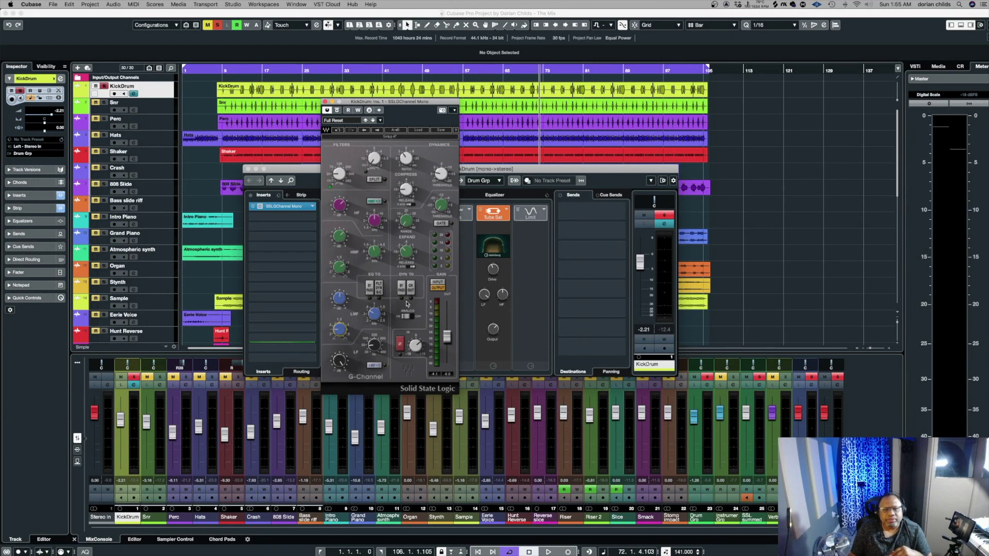
click(437, 283)
mouse_move(418, 346)
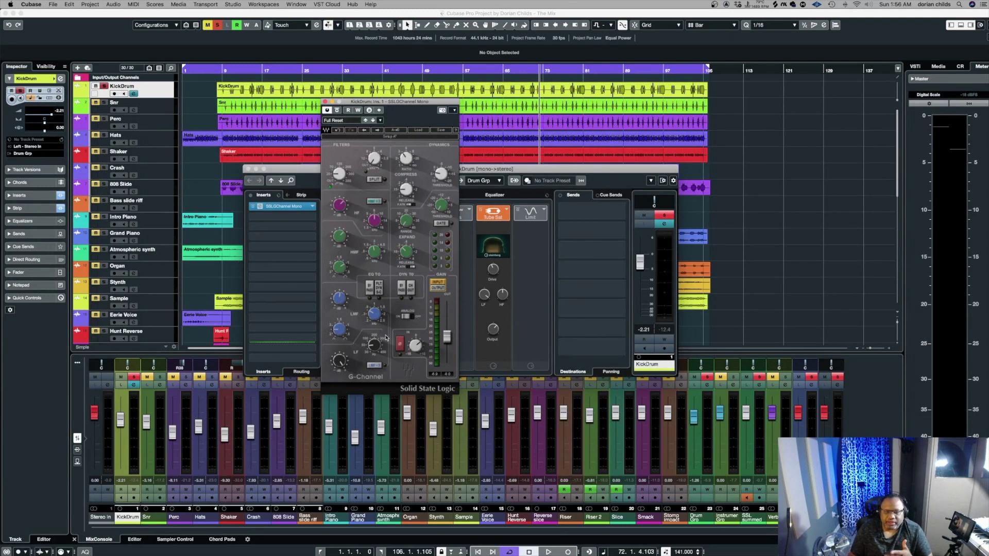
key(space)
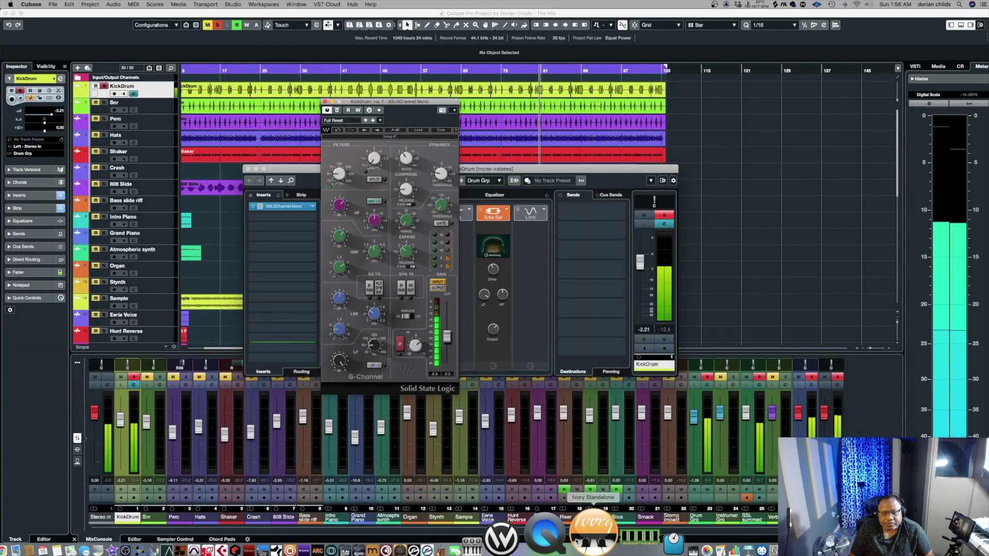
Close the KickDrum channel settings while keeping SSLGChannel open, stop playback, and solo the Snr channel
key(super+w)
key(space)
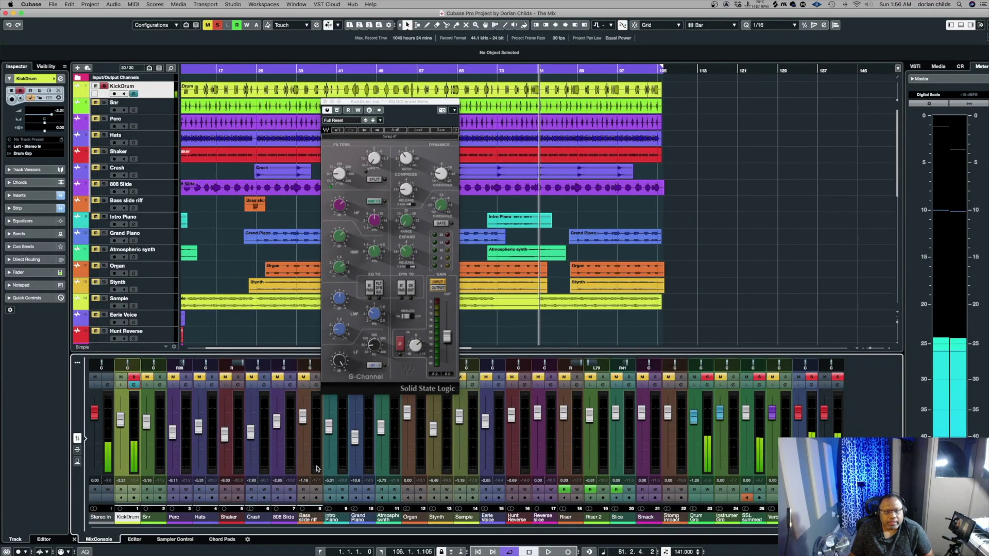
click(163, 379)
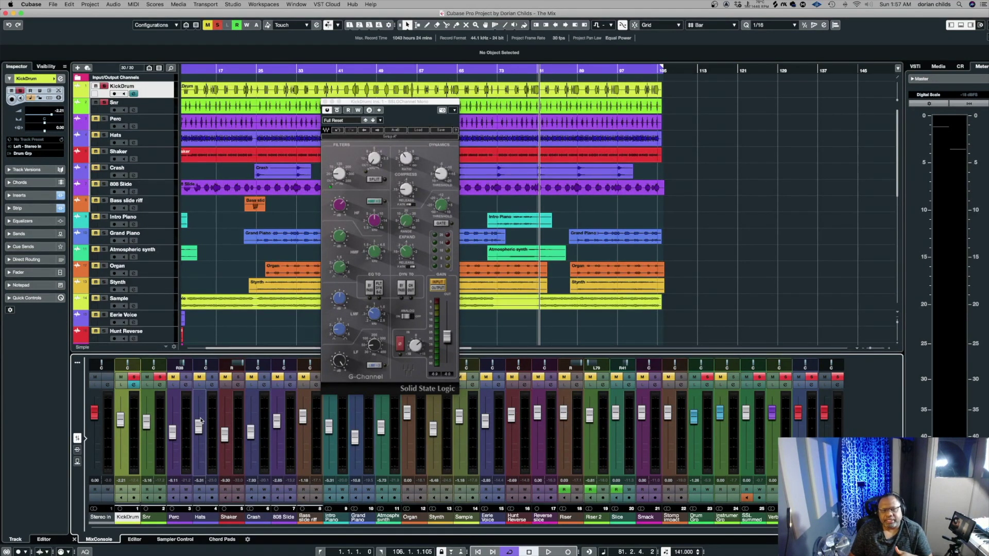
Unsolo KickDrum so only the snare plays, start playback, and close KickDrum's SSLGChannel editor
click(121, 377)
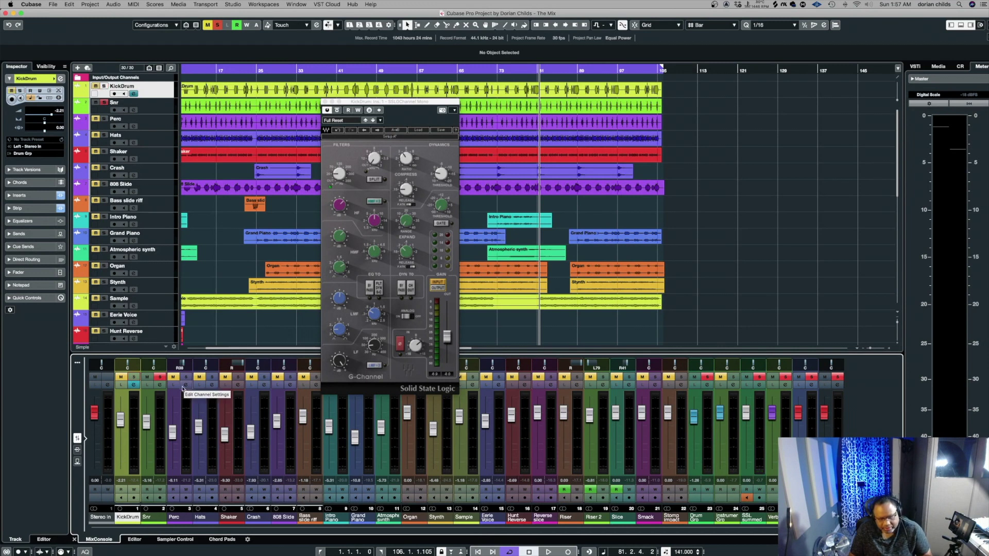
key(space)
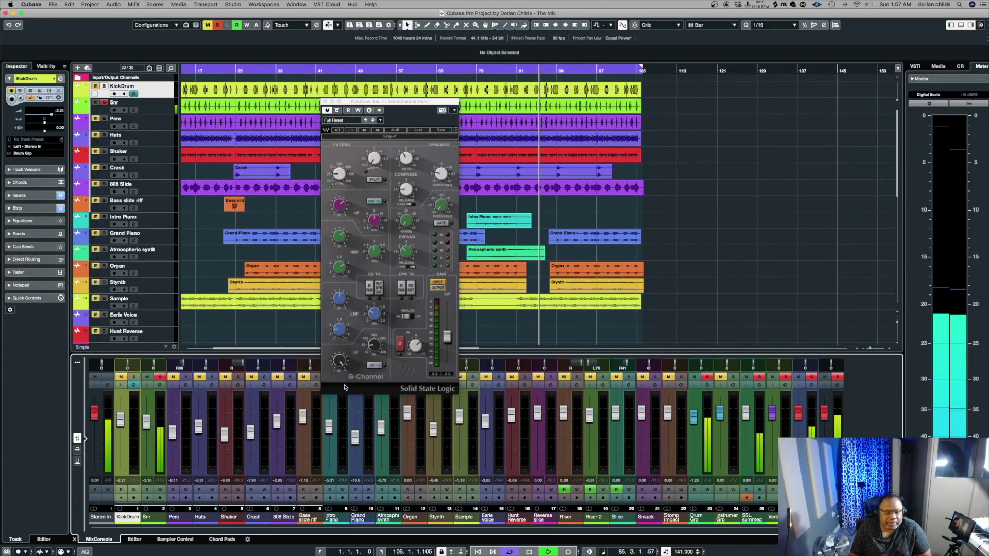
click(324, 101)
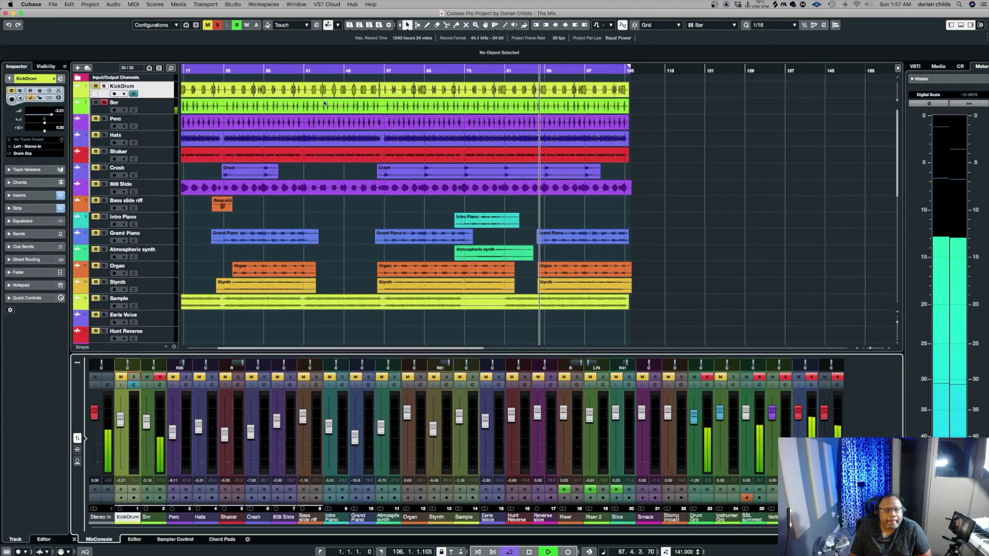
Open the Snr channel settings with its SSLGChannel Mono insert and audition the soloed snare through it
click(160, 385)
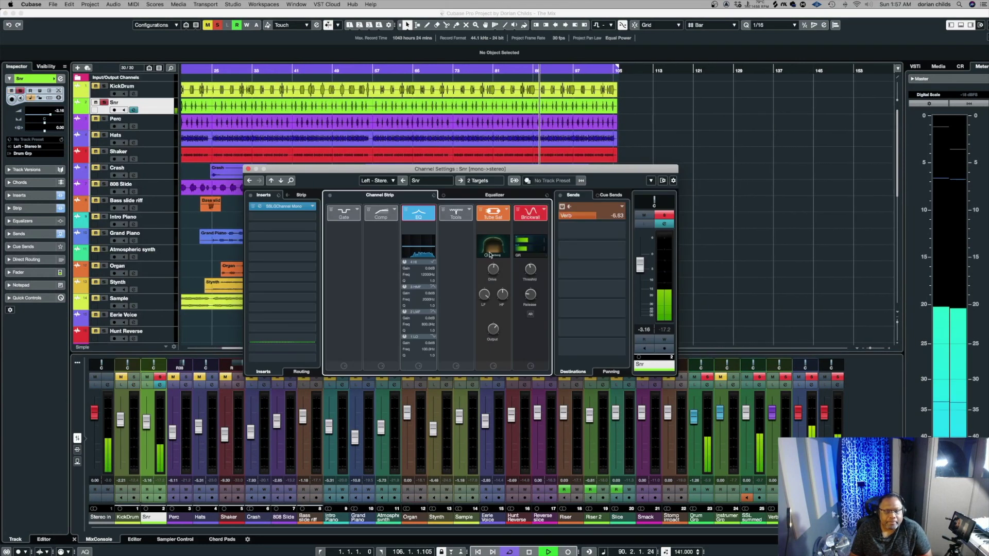
click(259, 206)
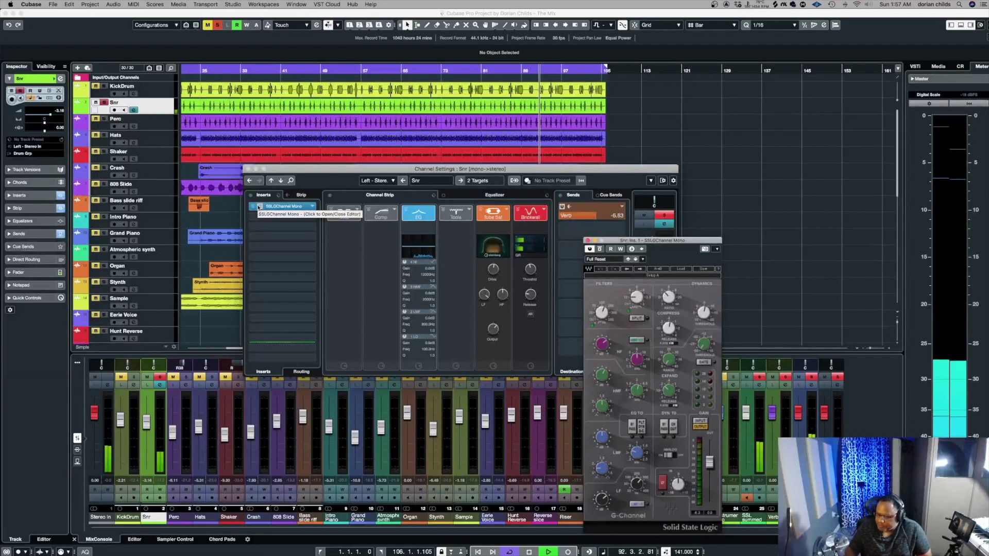
key(space)
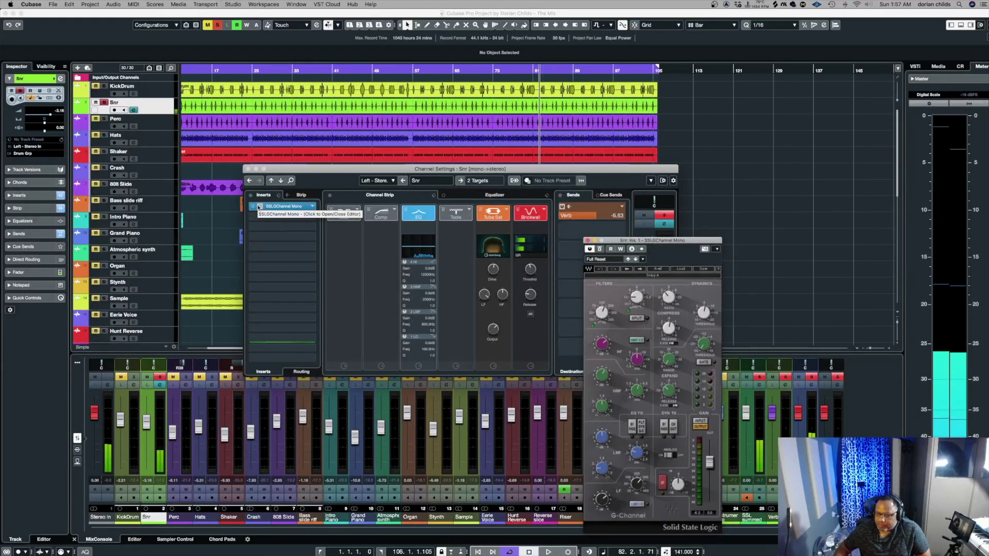
key(space)
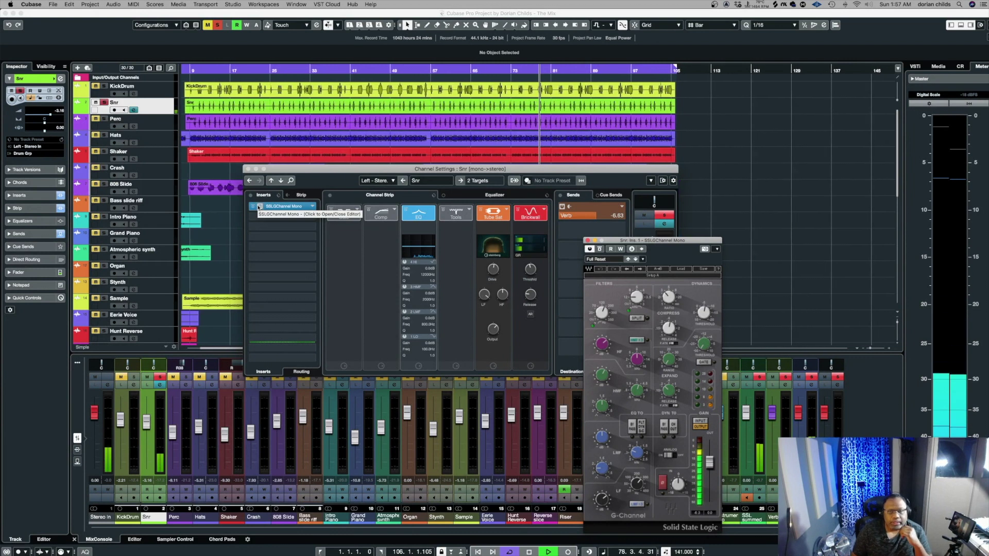
key(space)
key(KP_Subtract)
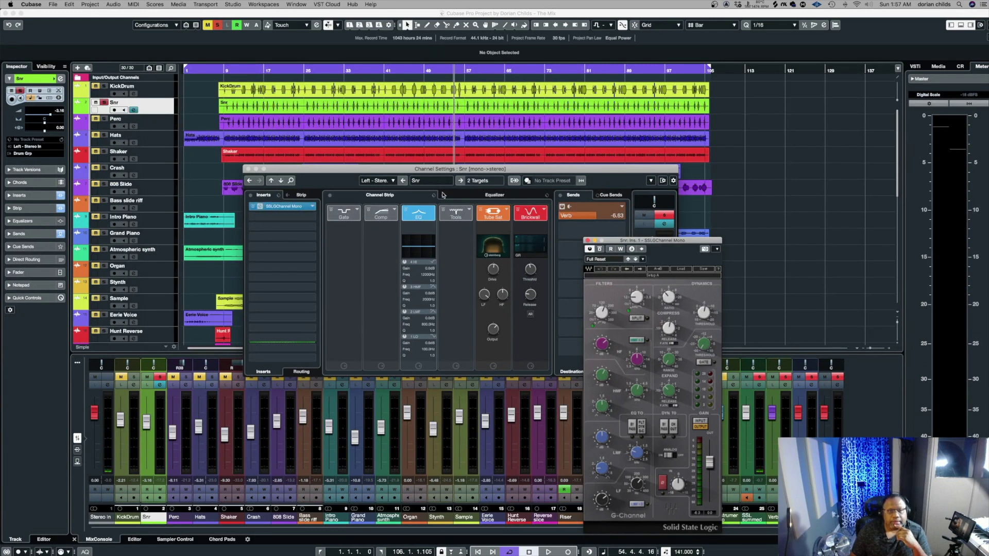
key(space)
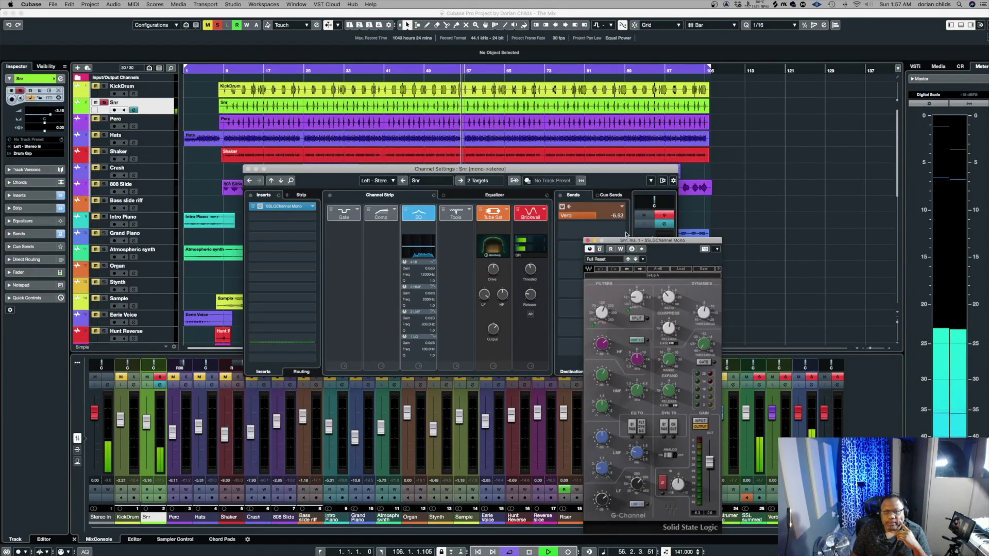
drag(625, 242, 495, 137)
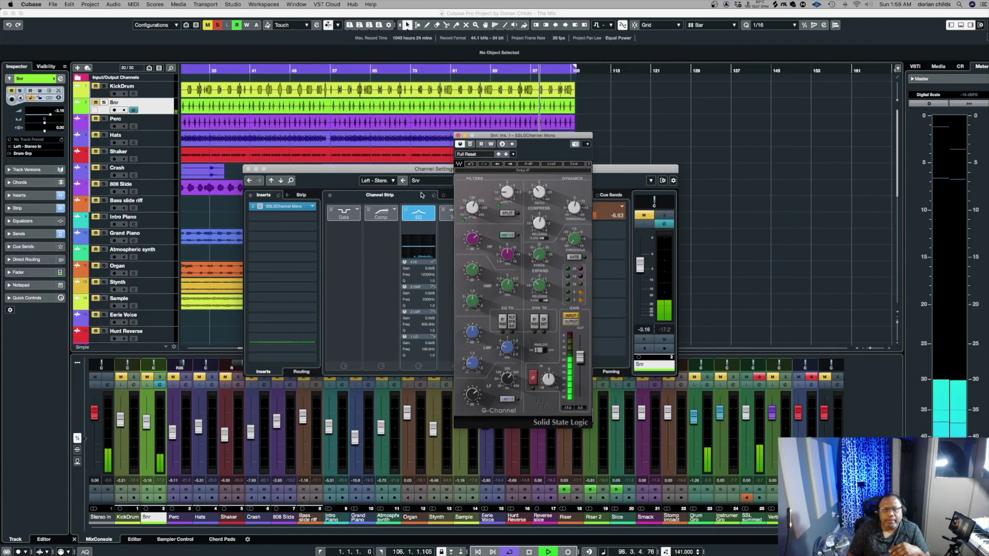
Return to the project window and toggle the Snr channel's solo during playback
click(320, 76)
click(324, 71)
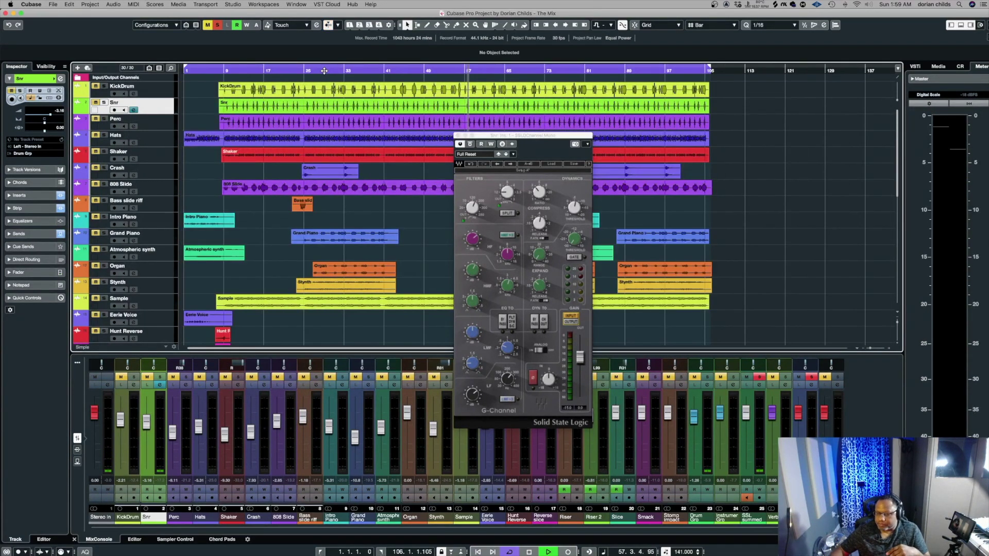
key(s)
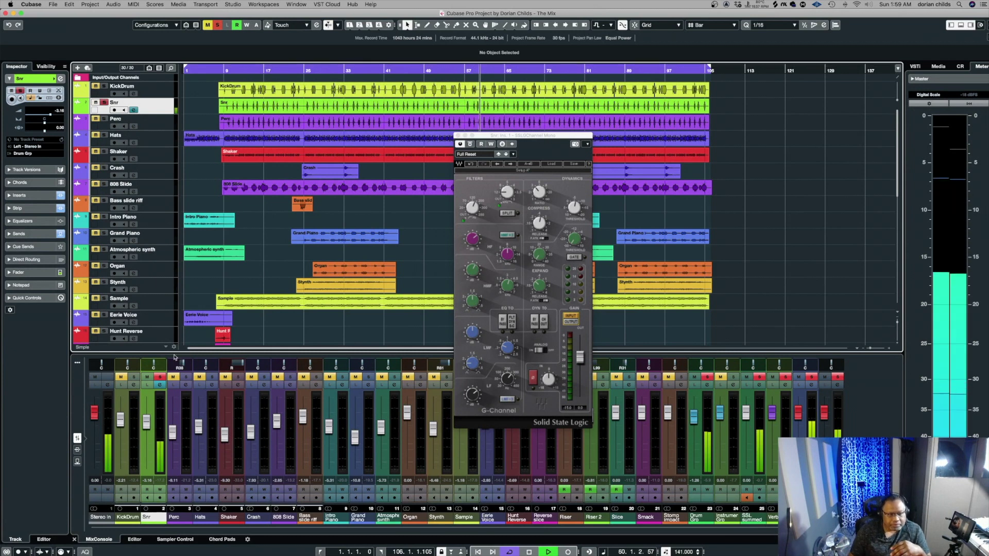
click(159, 377)
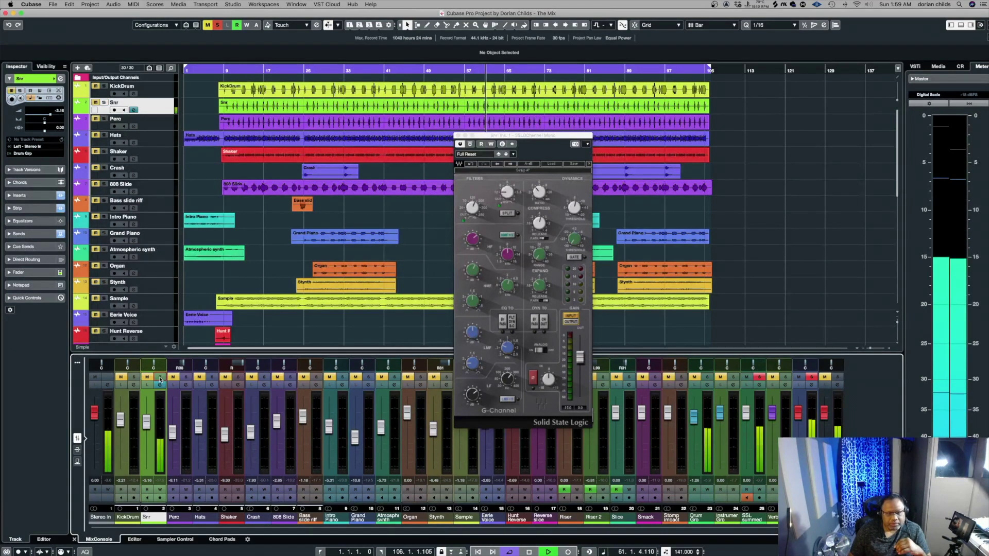
click(159, 377)
Clear the remaining solos to play the full mix, stop playback, and close Snr's SSLGChannel editor
click(824, 377)
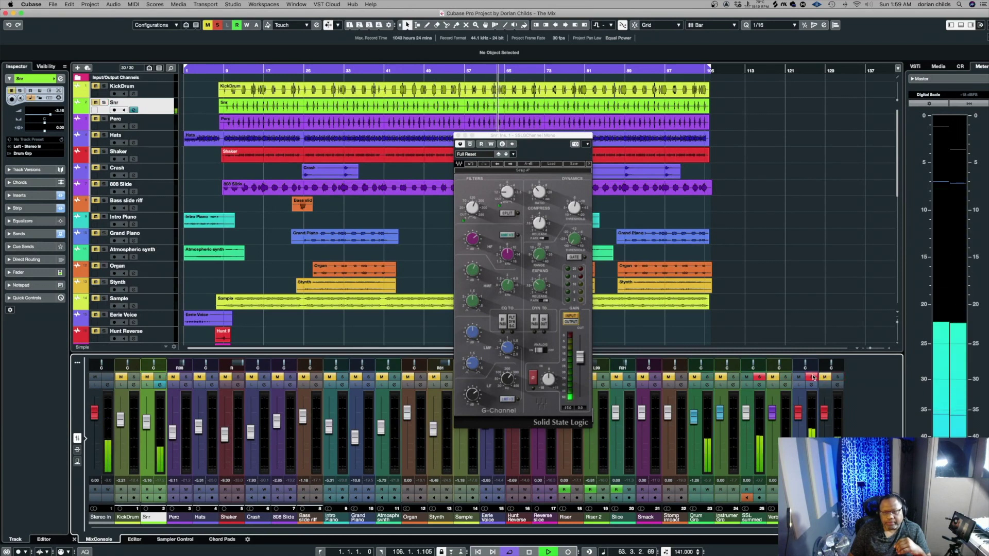
click(786, 378)
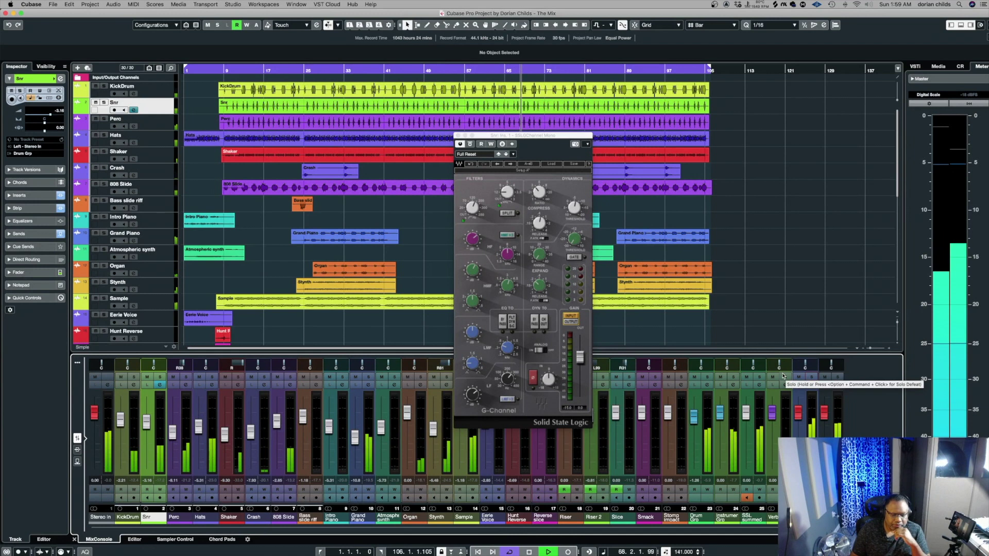
key(space)
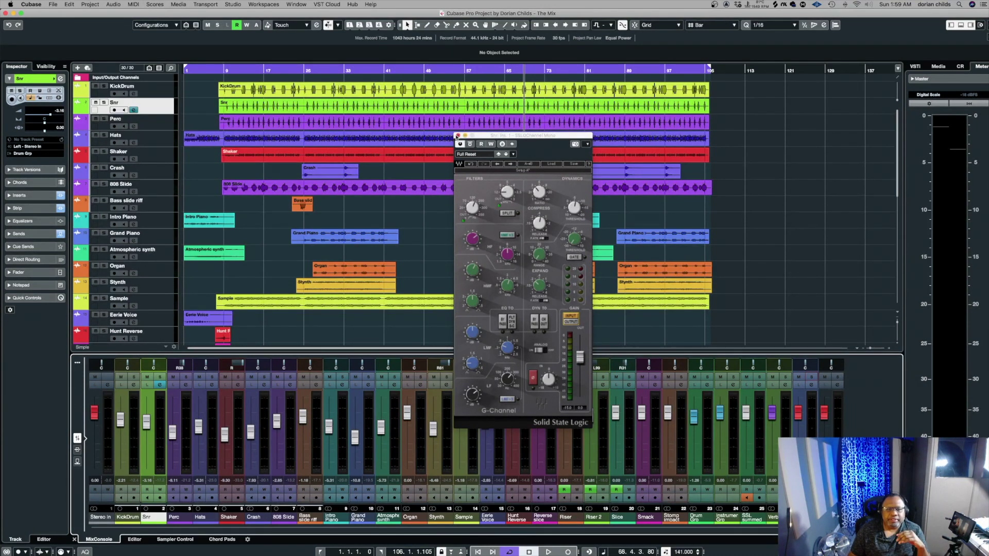
click(457, 136)
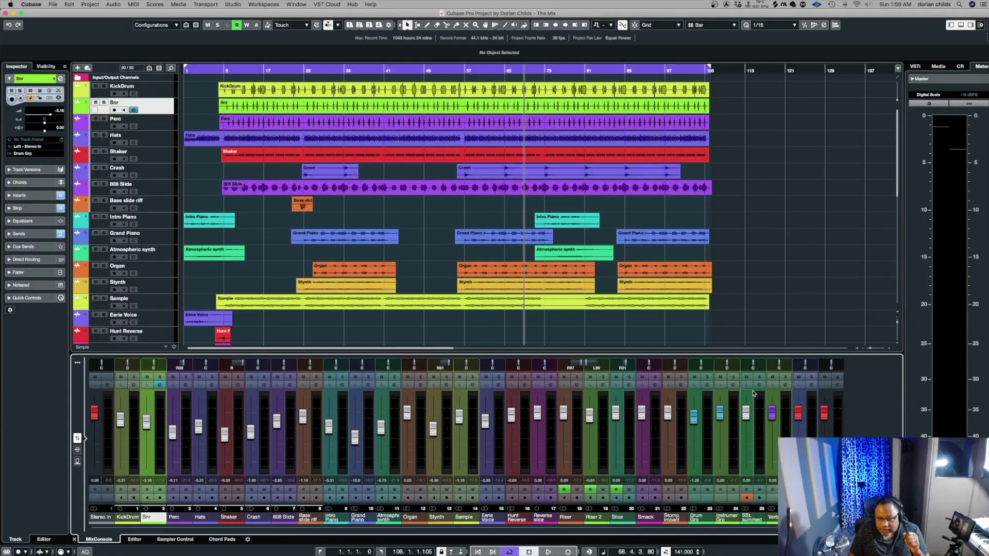
Solo the Drum Grp and Stereo Out channels and play the drum group from the project start
click(707, 377)
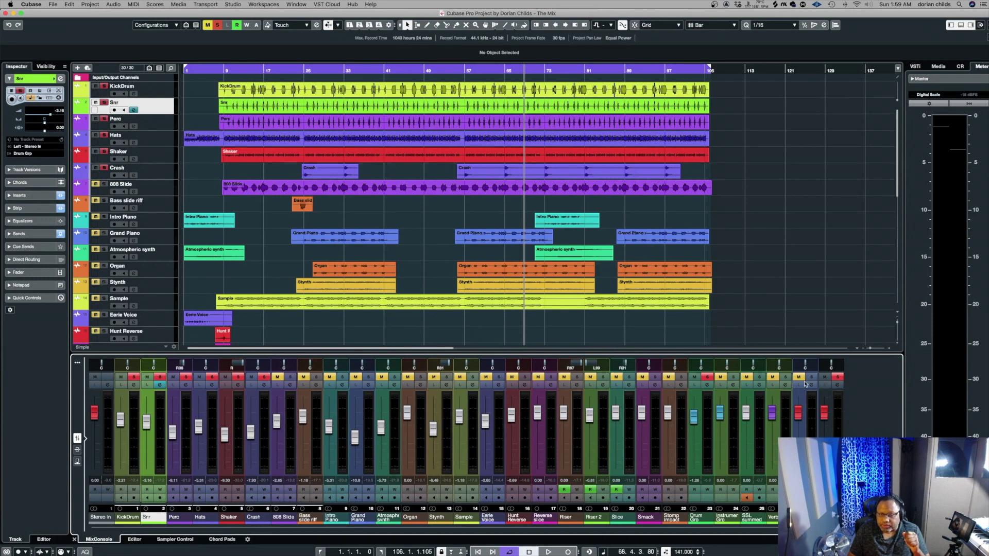
click(810, 378)
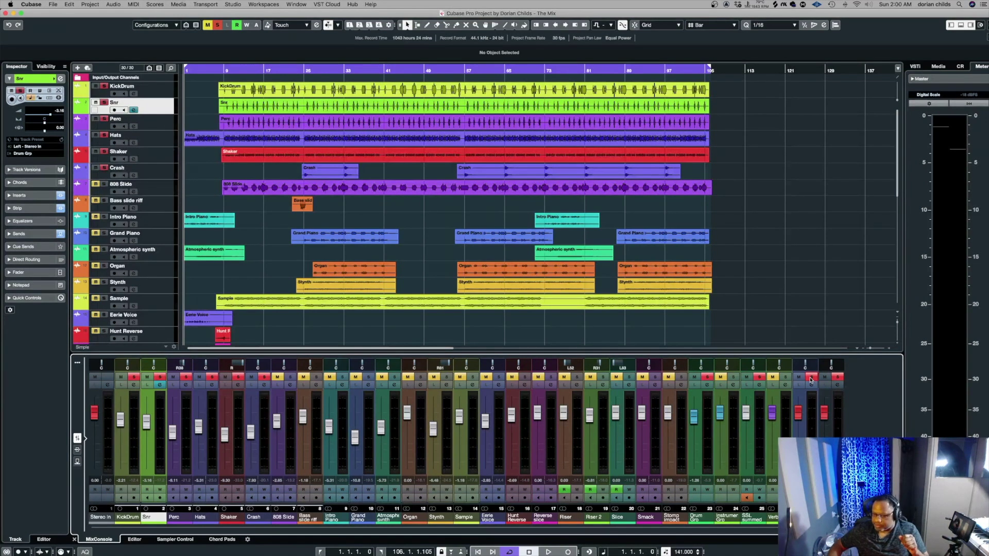
key(space)
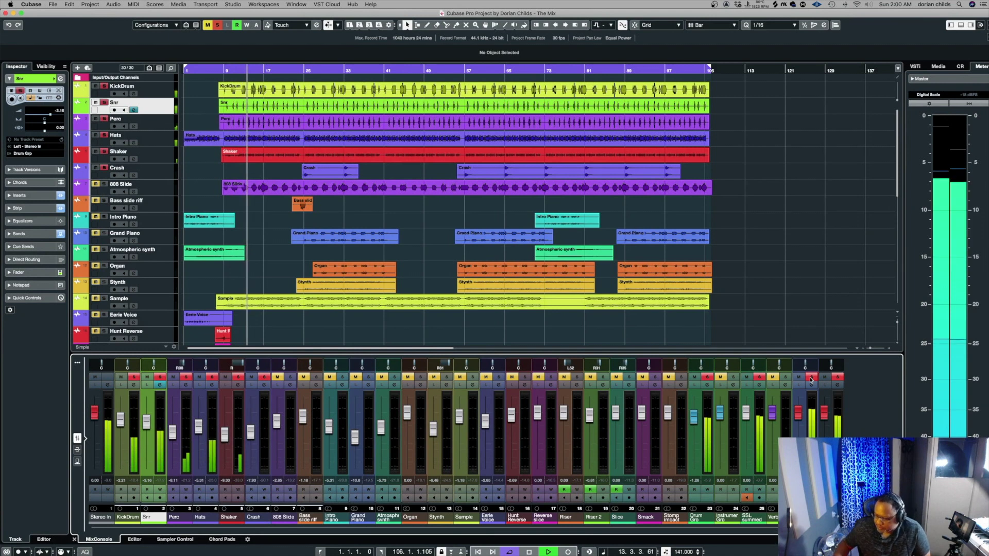
key(space)
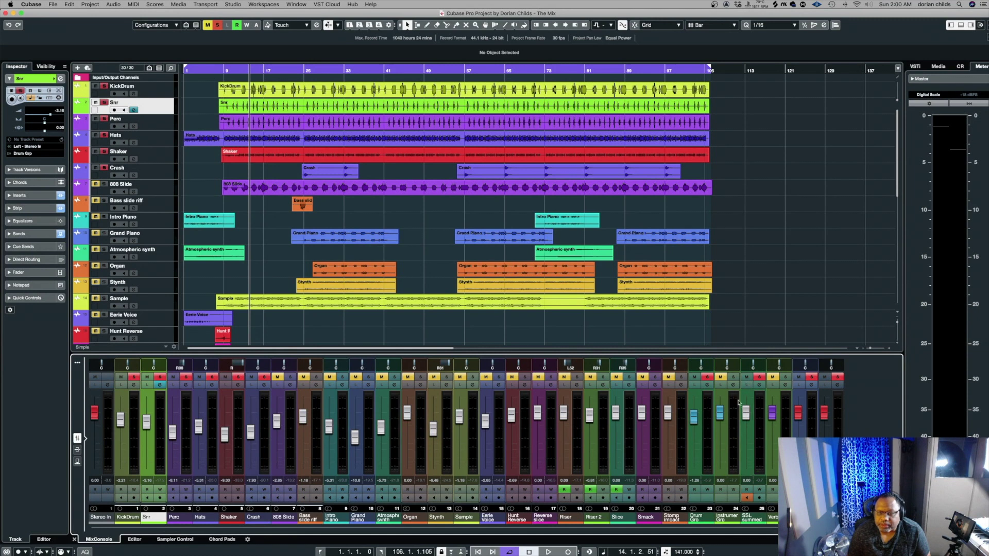
Open the Drum Grp channel settings and bring up its Purple Audio MC 77 insert
click(707, 387)
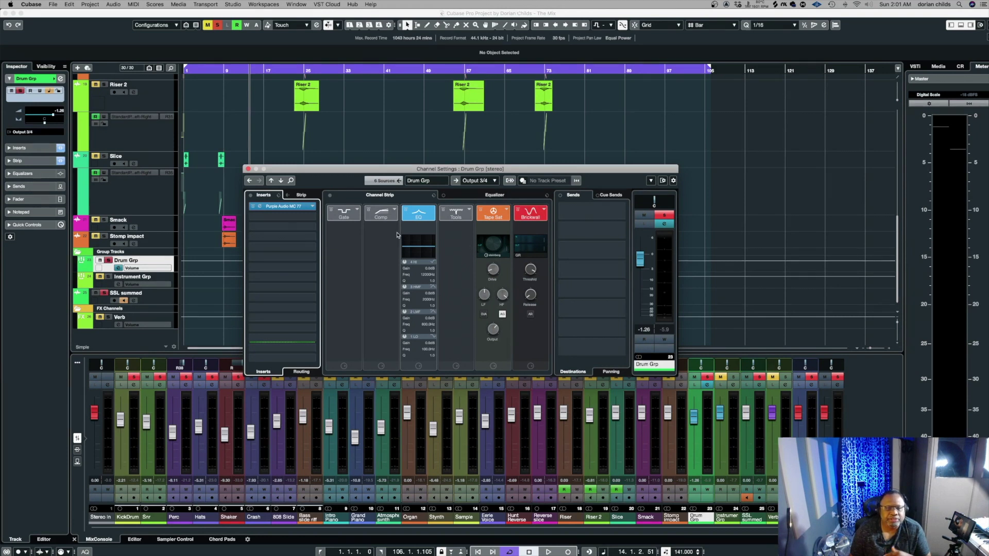
click(260, 208)
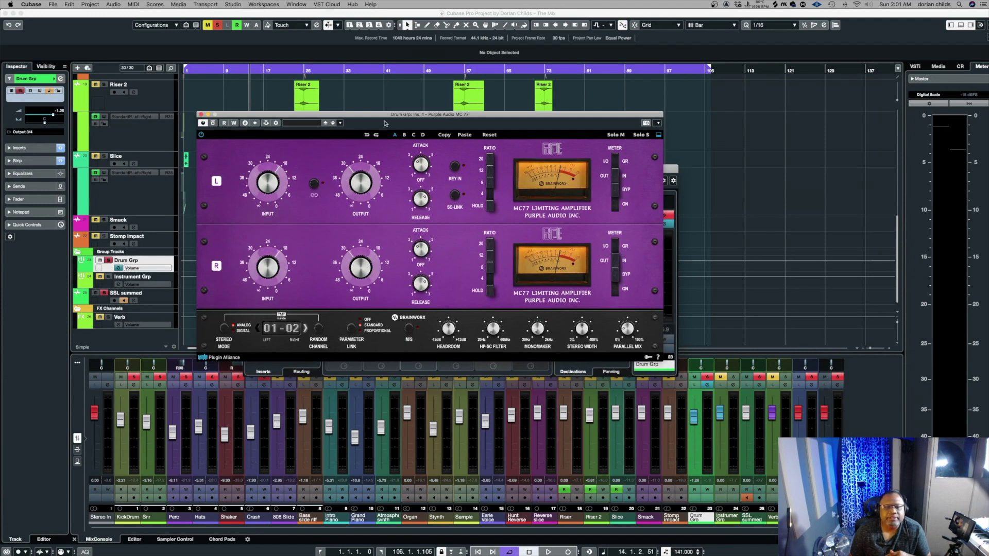
drag(386, 118, 419, 131)
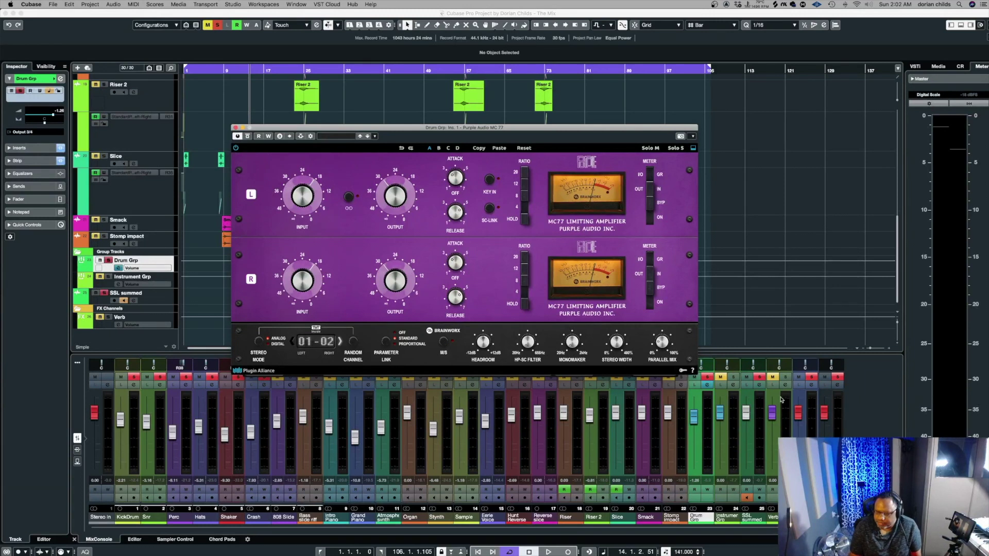
Bypass and re-enable the MC 77 while the drums play to compare the sound, and close its editor
key(space)
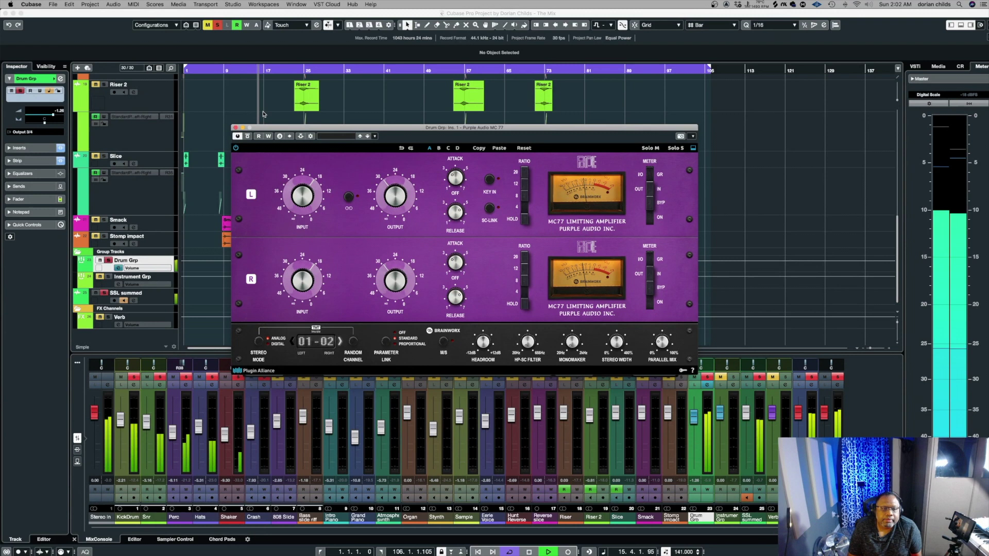
click(247, 137)
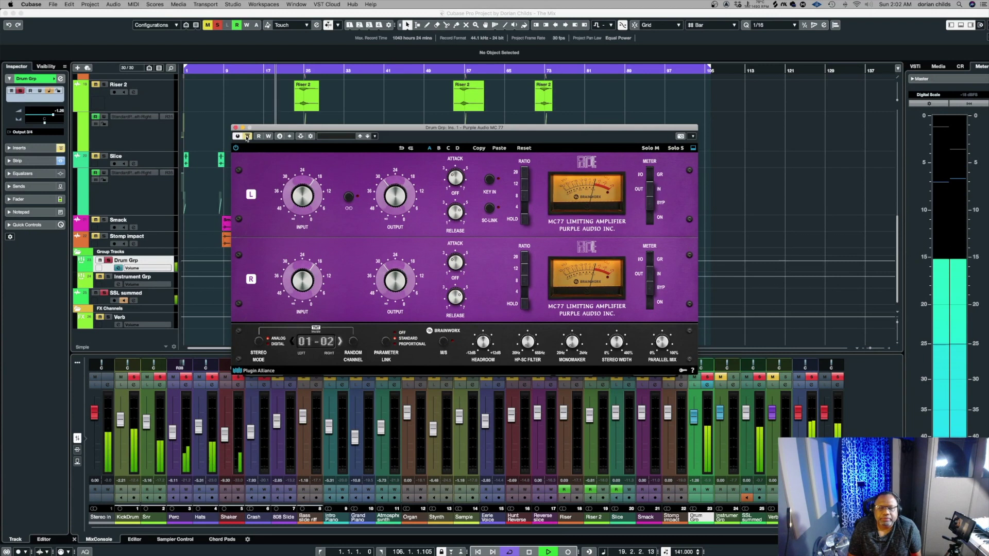
click(247, 136)
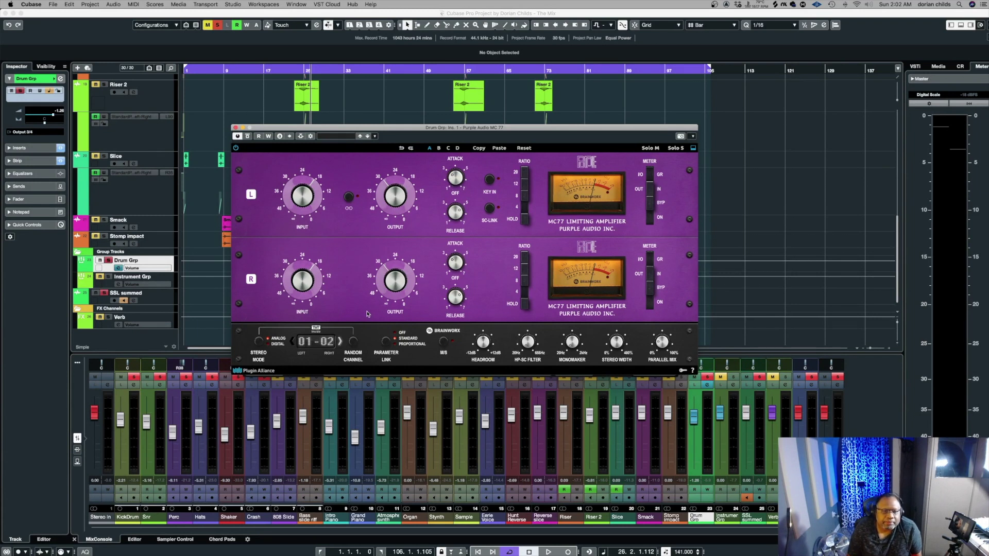
click(235, 128)
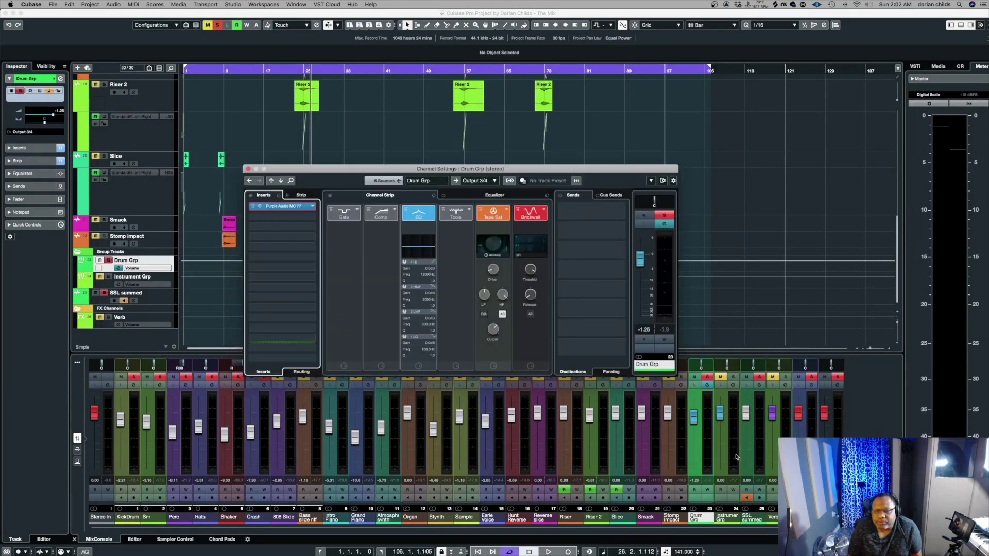
Load Tape Saturation in the Instrument Grp channel strip's saturation module and close the channel settings
click(732, 385)
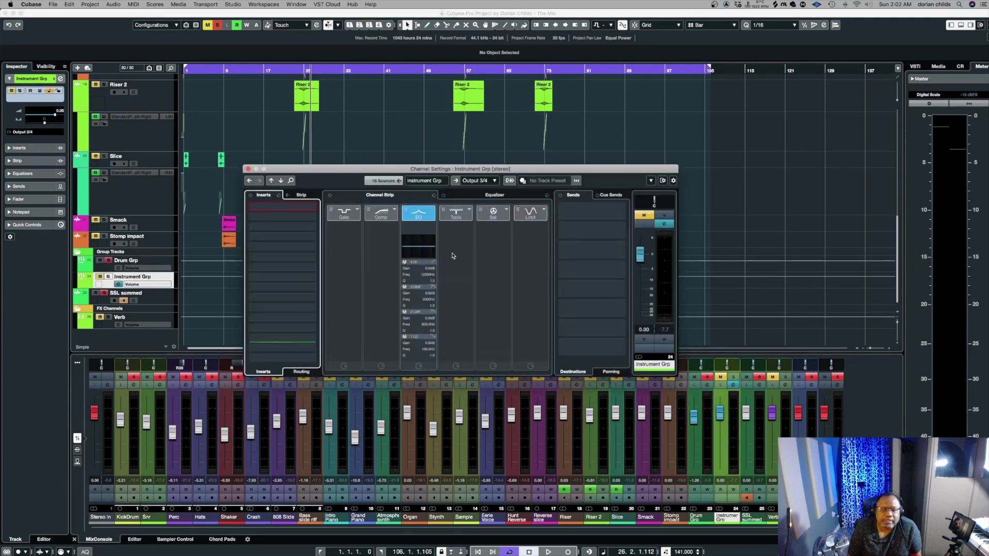
click(507, 210)
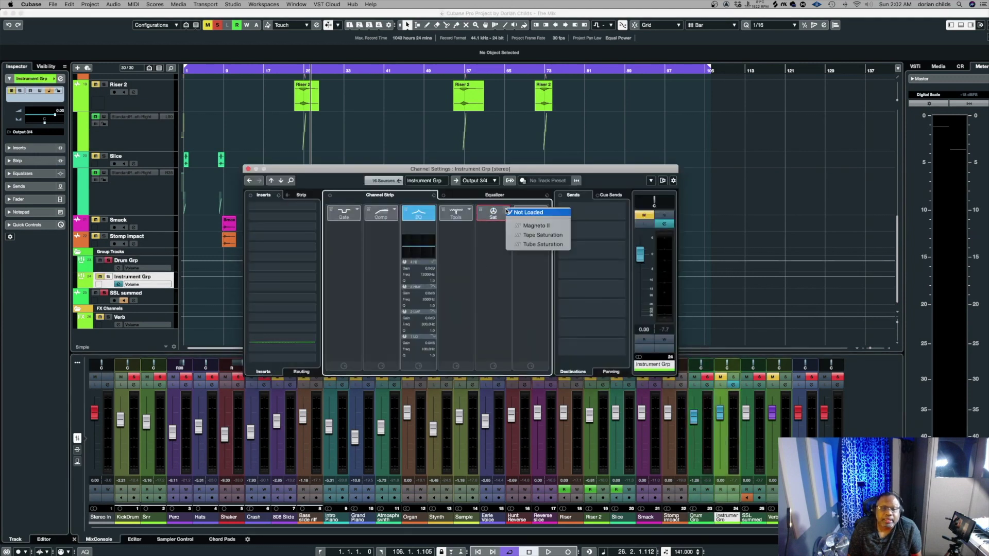
click(531, 235)
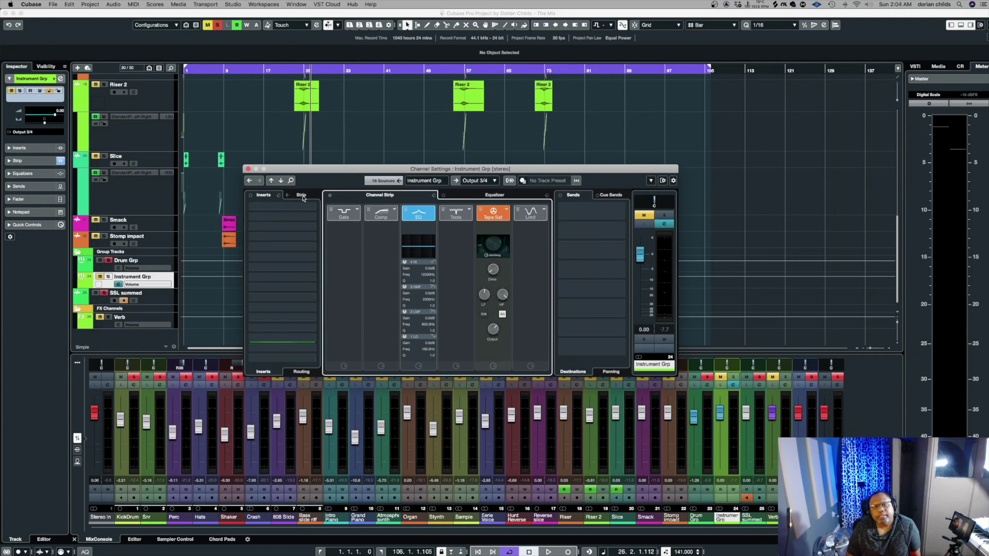
click(247, 169)
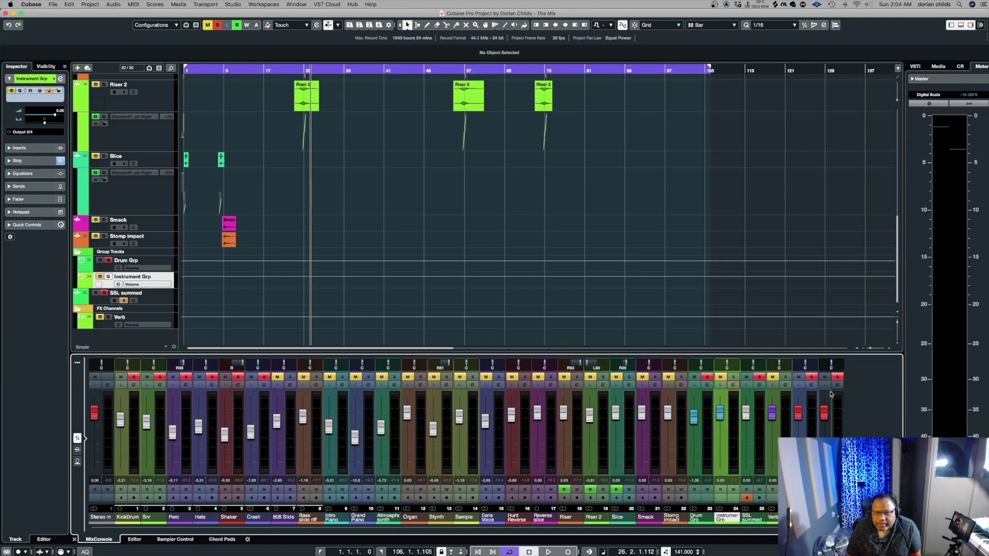
Open the Stereo Out channel settings and bring up its Virtual Mix Rack insert
click(811, 385)
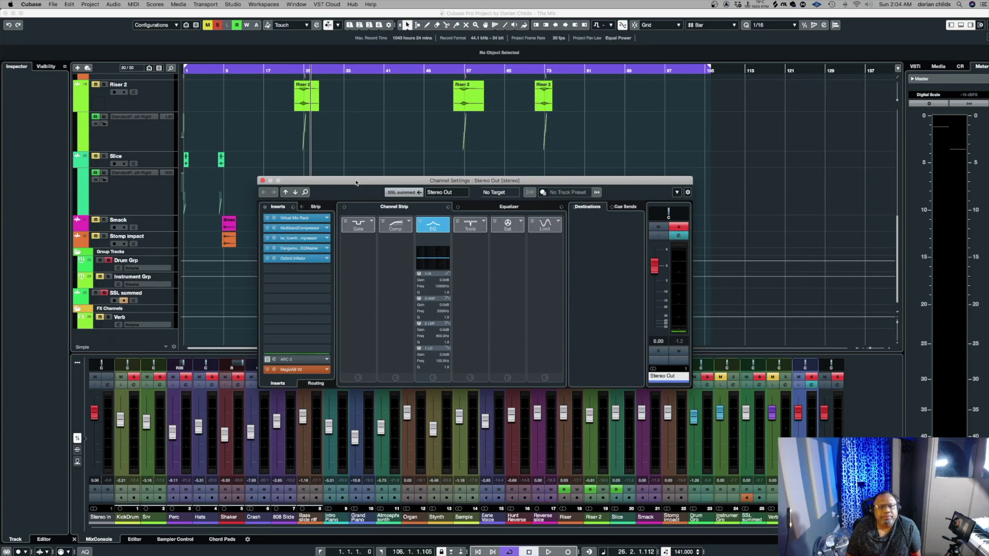
drag(356, 182, 359, 131)
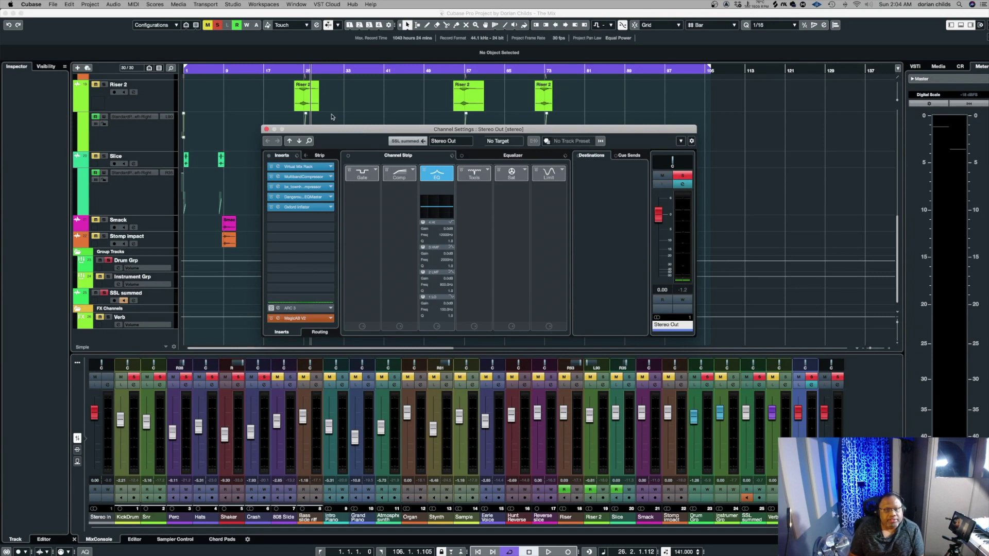
click(277, 166)
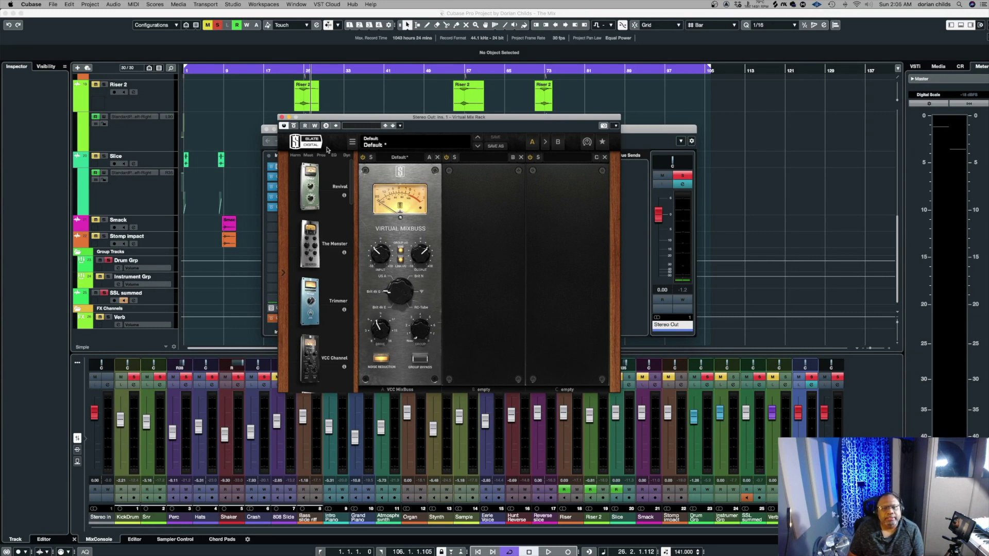
Close the Virtual Mix Rack editor and bring up the Stereo Out's MultibandCompressor insert, placing its window clear of the inserts list
click(282, 117)
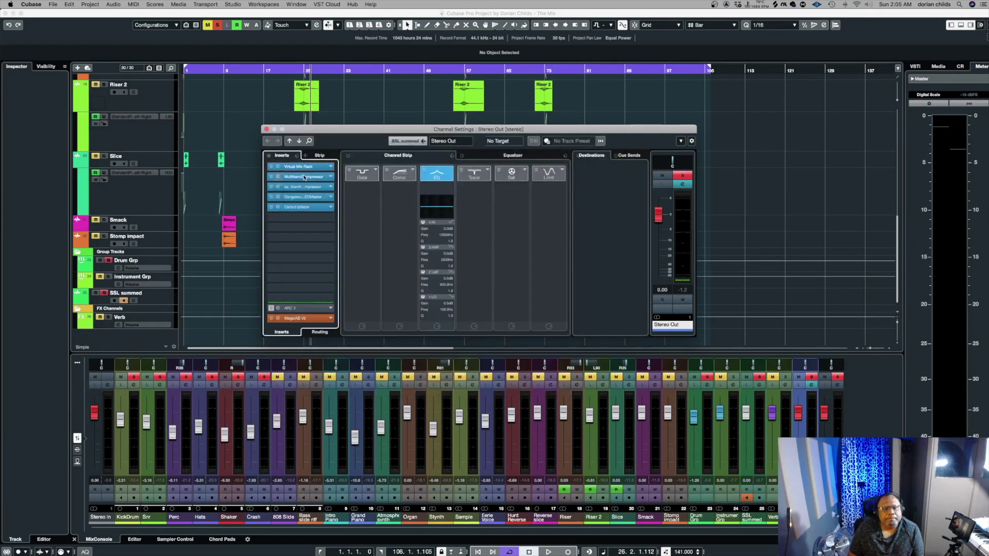
click(279, 178)
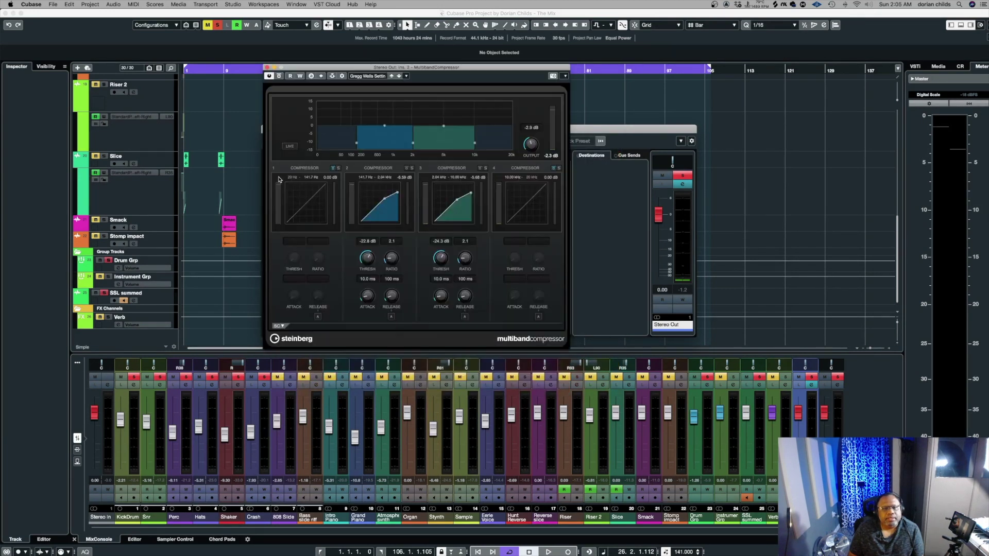
drag(395, 71, 424, 113)
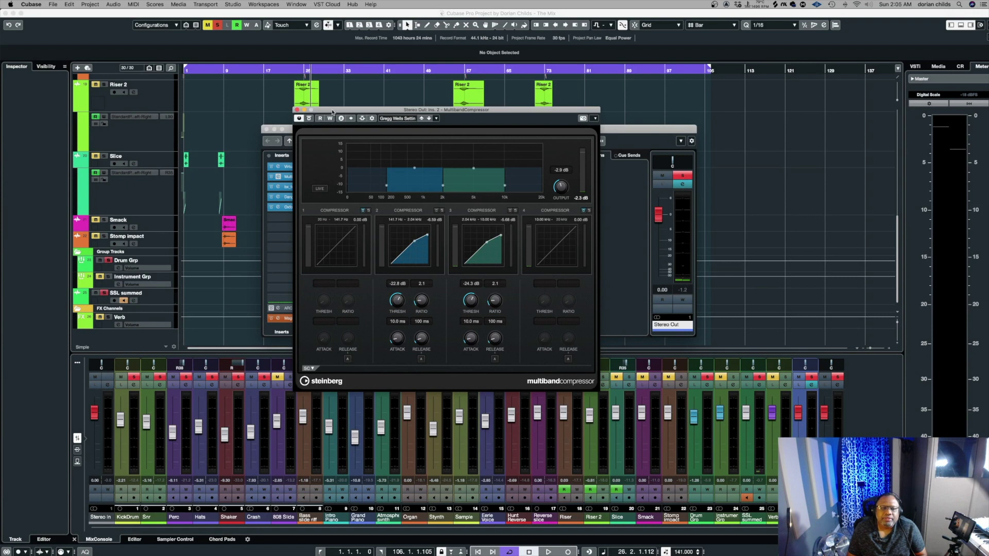
drag(332, 112, 366, 118)
Play the mix while toggling the MultibandCompressor's bypass to compare the sound, stop playback and close its editor
key(space)
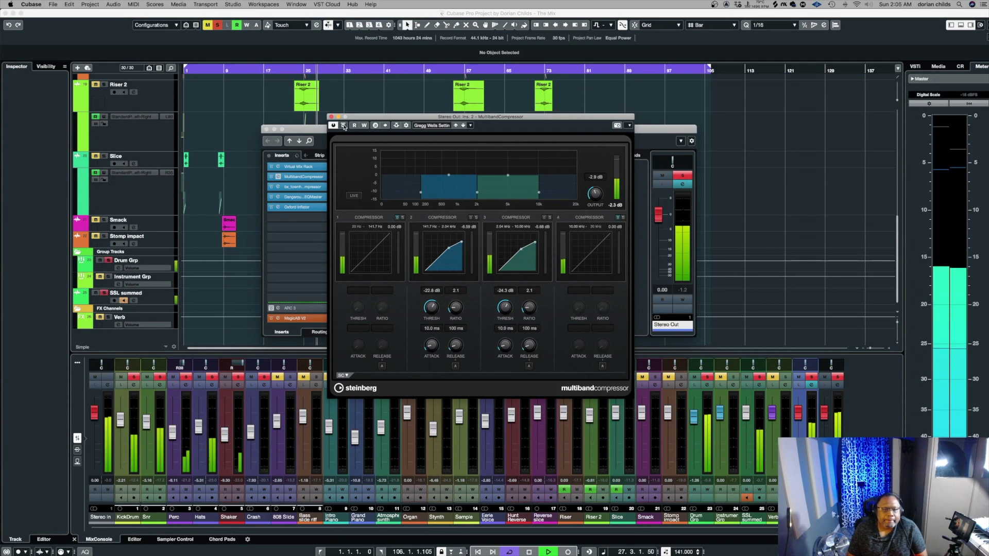
click(343, 125)
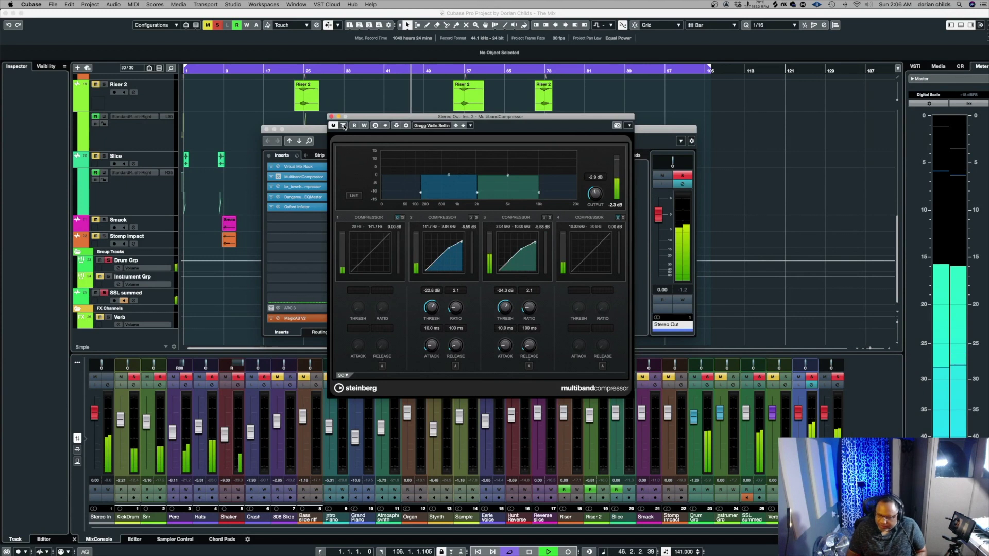
key(space)
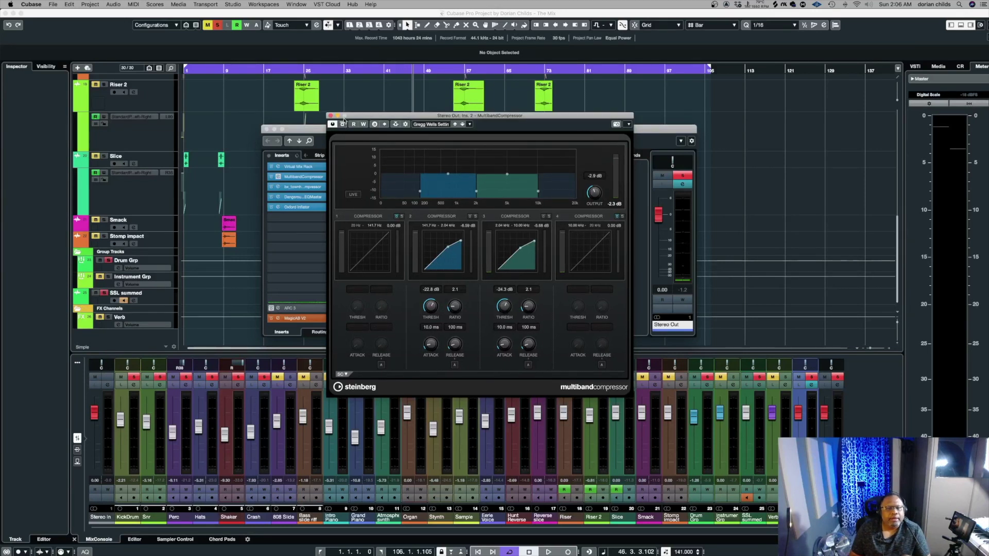
click(331, 117)
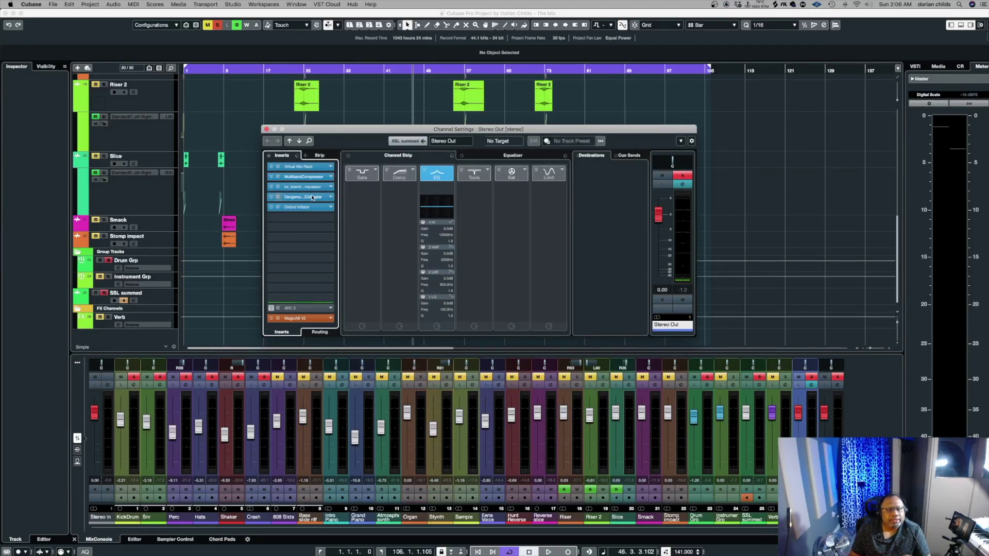
Open the Stereo Out's bx_townhouse Buss Compressor insert and play the song from the beginning
click(278, 187)
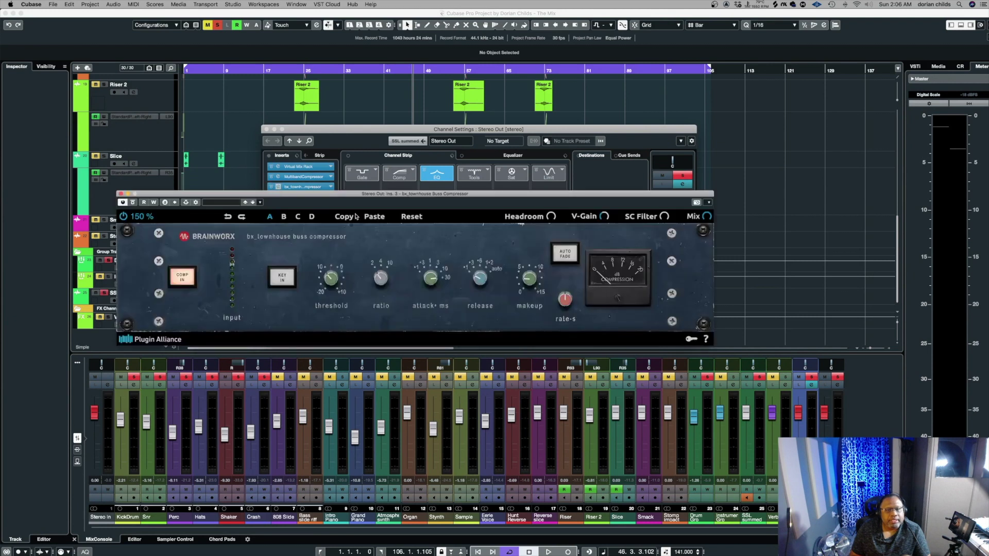
drag(336, 197, 412, 205)
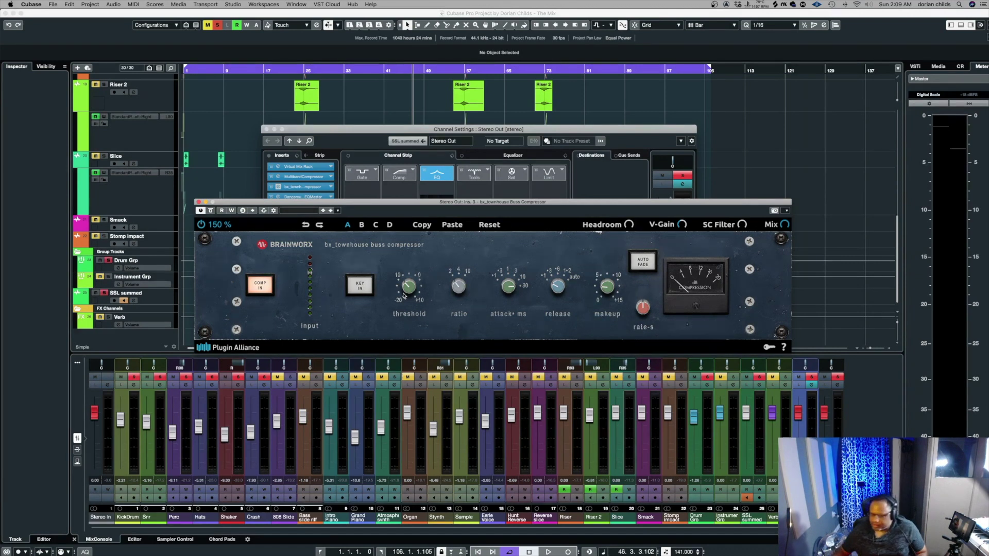
key(Home)
key(space)
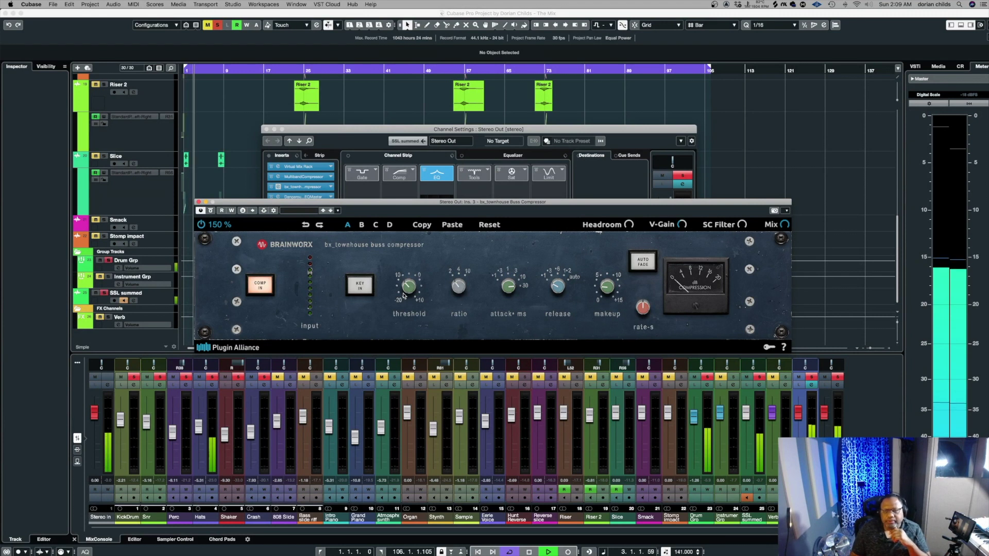
Clear all mute and solo states in the mixer so every channel plays
click(758, 381)
key(alt+m)
key(alt+s)
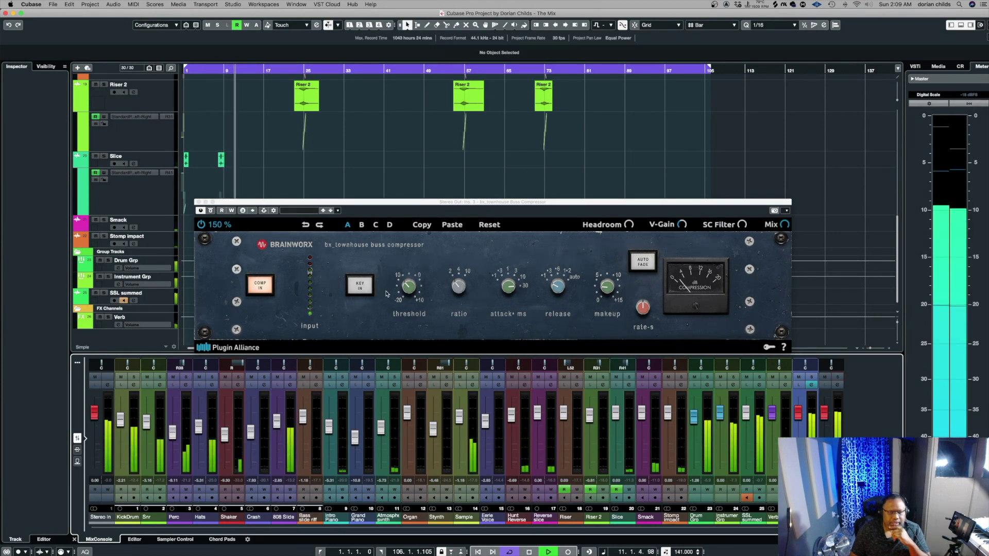
Toggle the bx_townhouse Buss Compressor's bypass during playback to compare, stop the song and close the compressor's editor
click(212, 213)
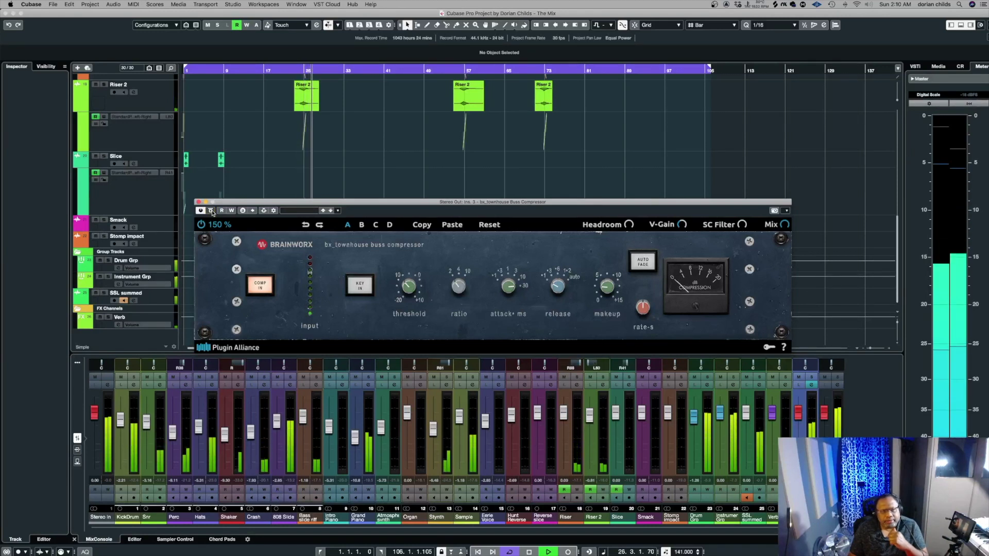
key(space)
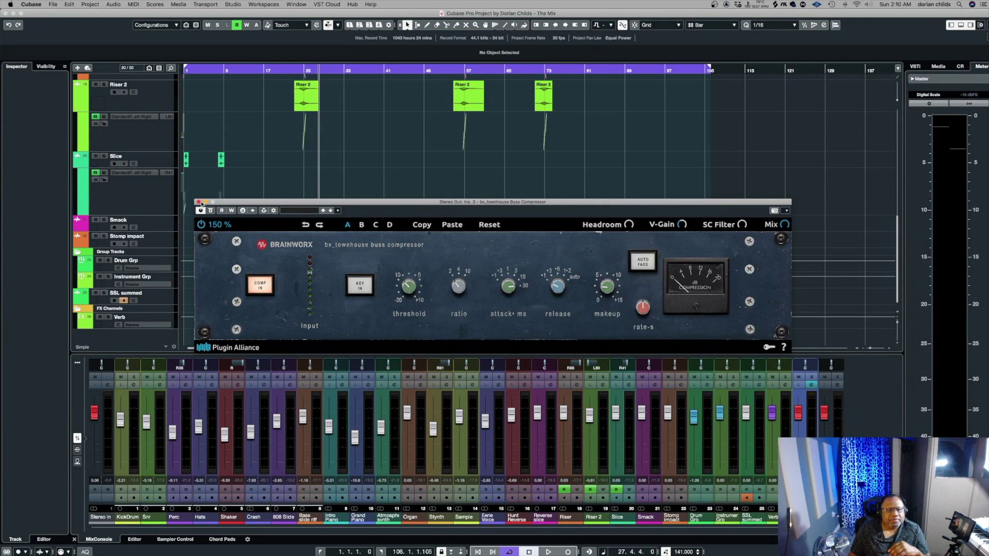
click(199, 202)
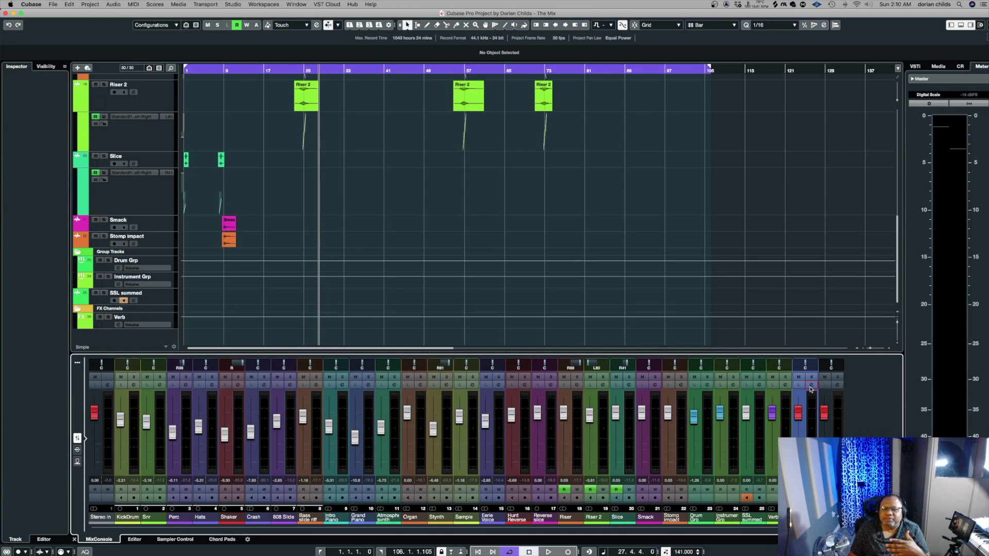
Reopen the Stereo Out channel settings, examine the Dangerous BAX EQ Master insert's settings and close its editor
click(810, 387)
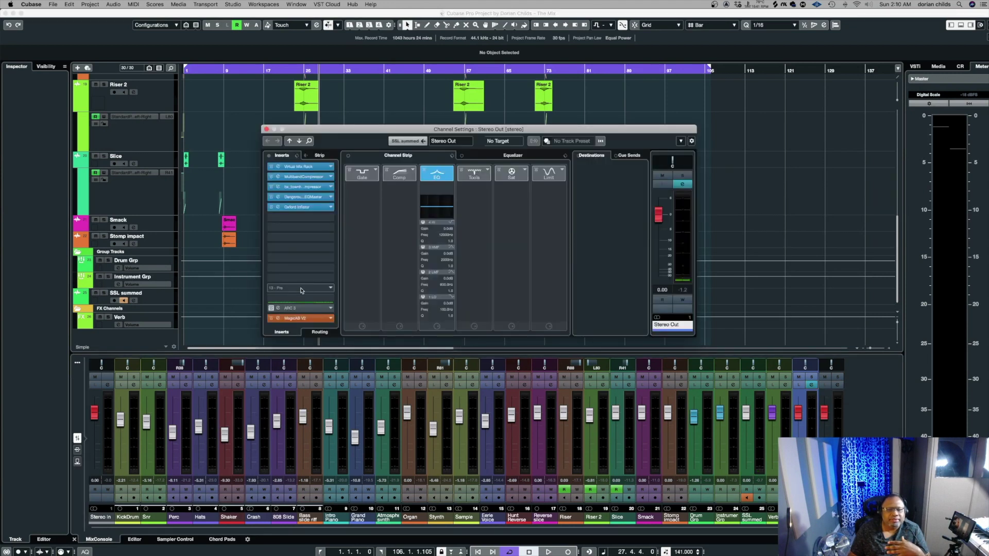
click(279, 199)
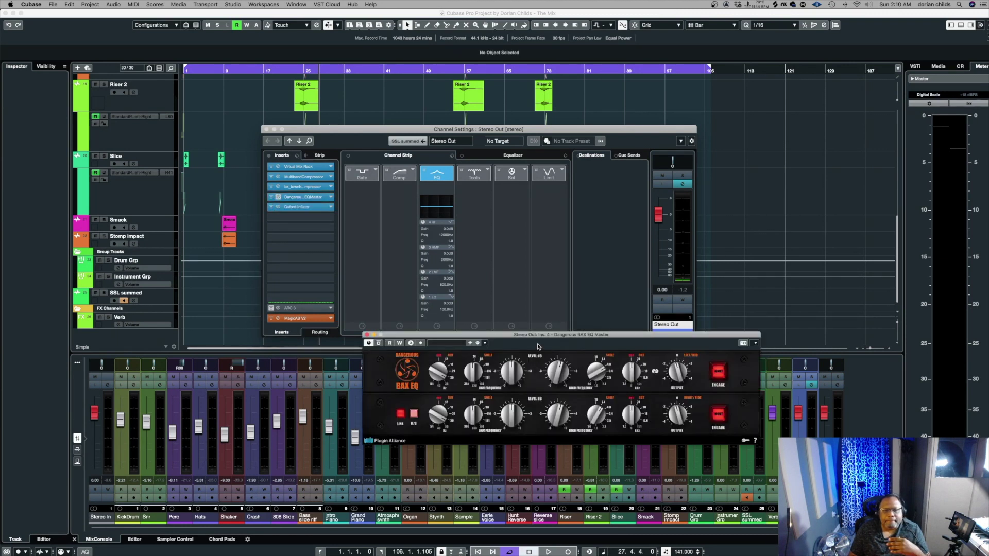
drag(534, 335, 443, 188)
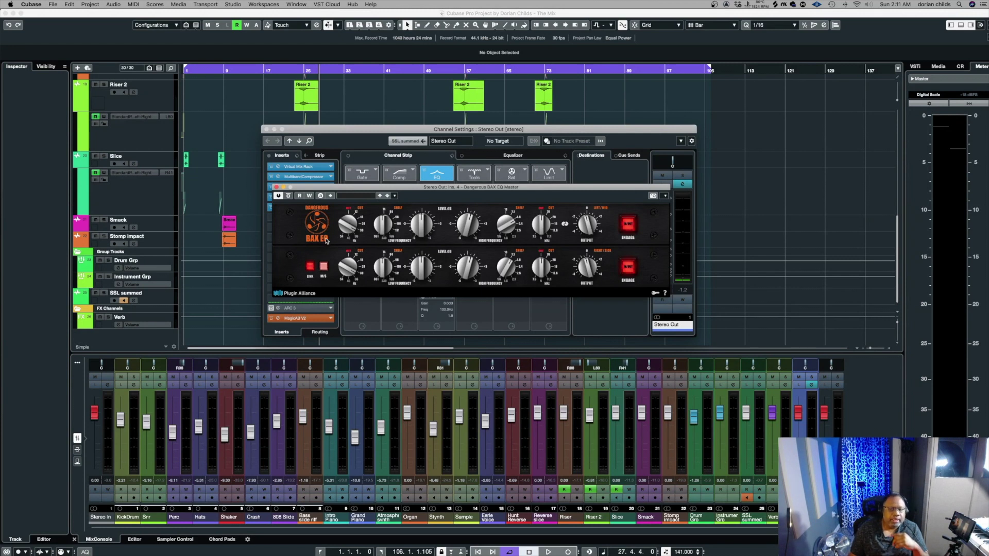
click(276, 188)
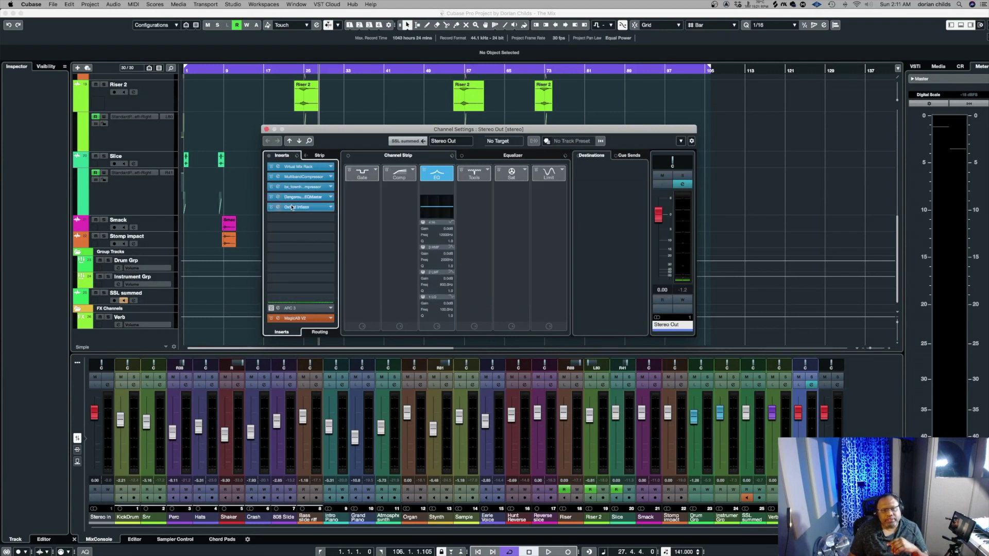
Open the Oxford Inflator insert, bypass and re-enable it repeatedly during playback to compare loudness, and close its editor
click(291, 208)
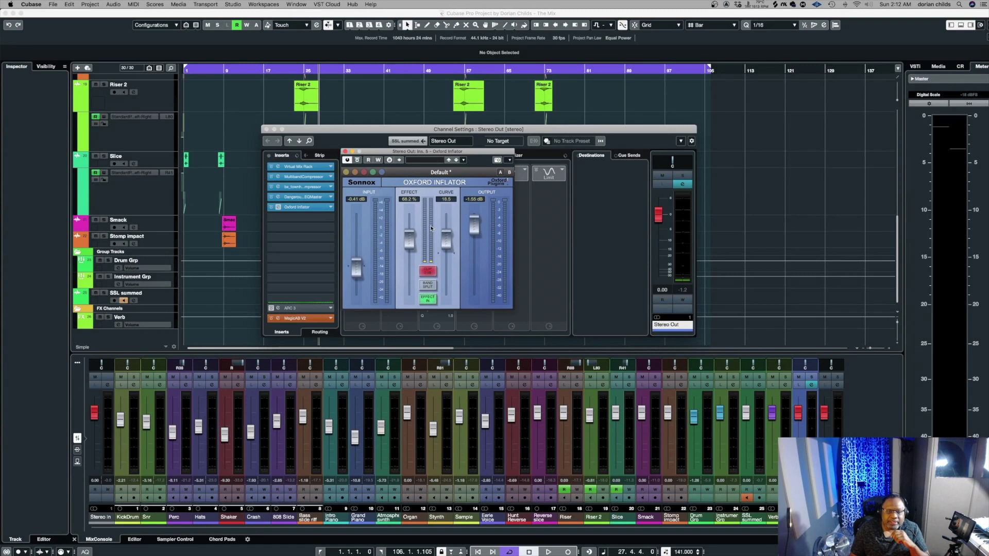
key(space)
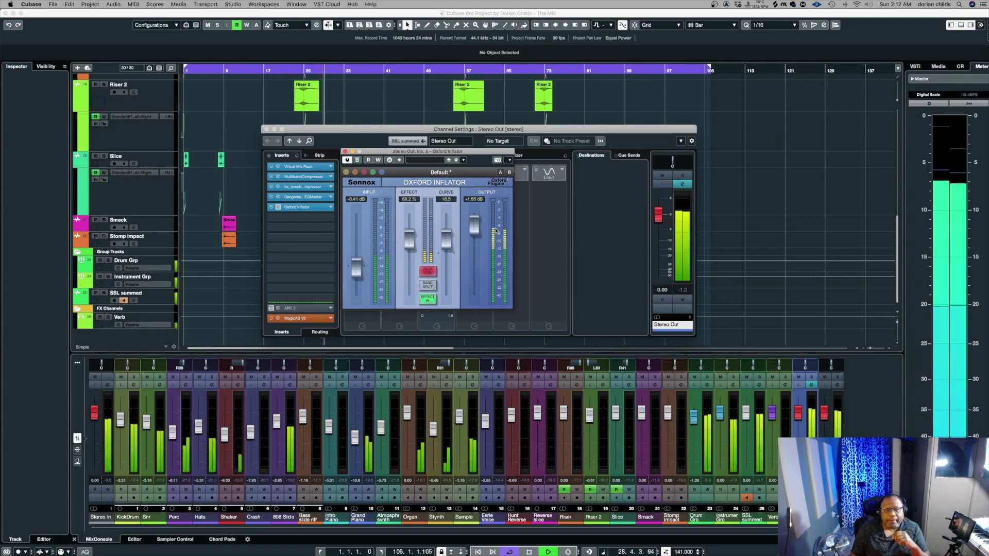
click(356, 160)
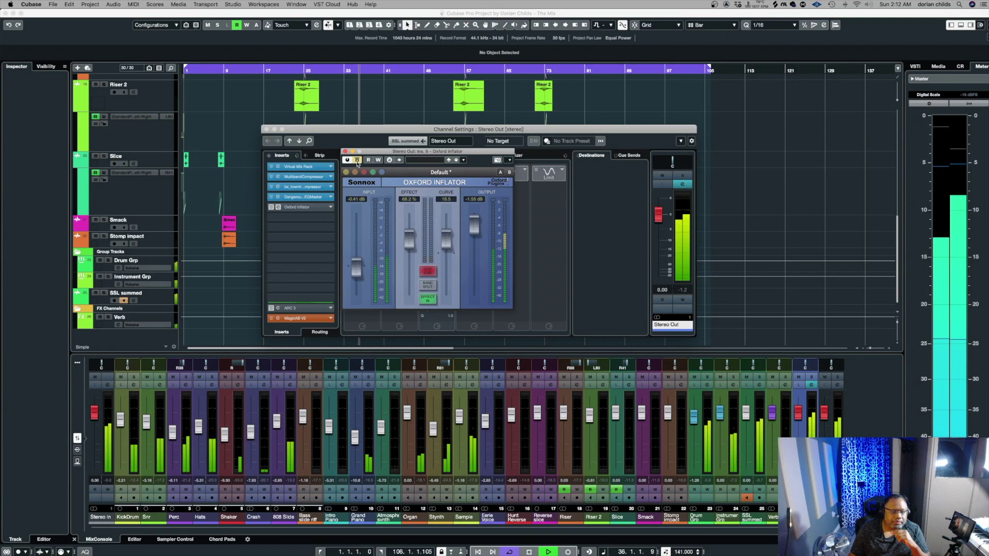
click(357, 160)
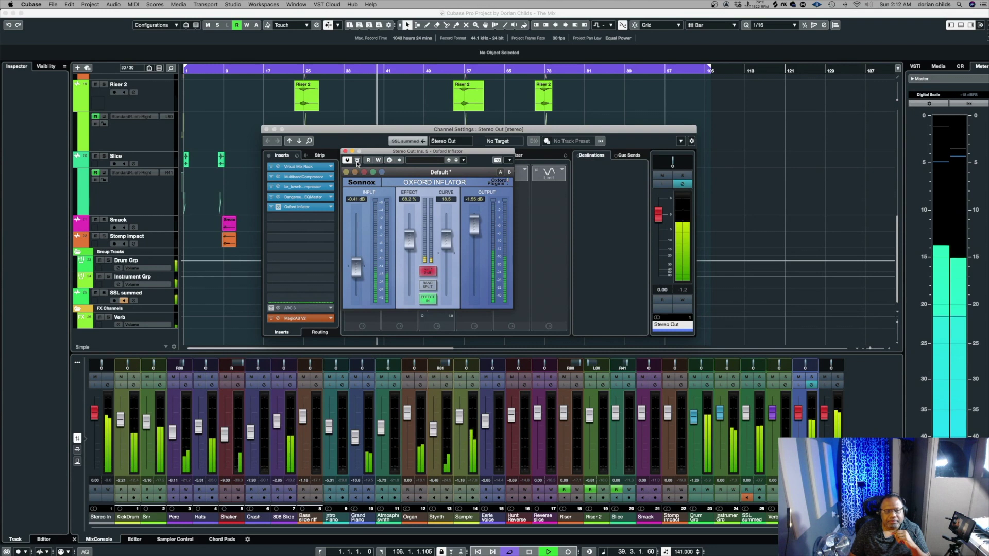
click(356, 160)
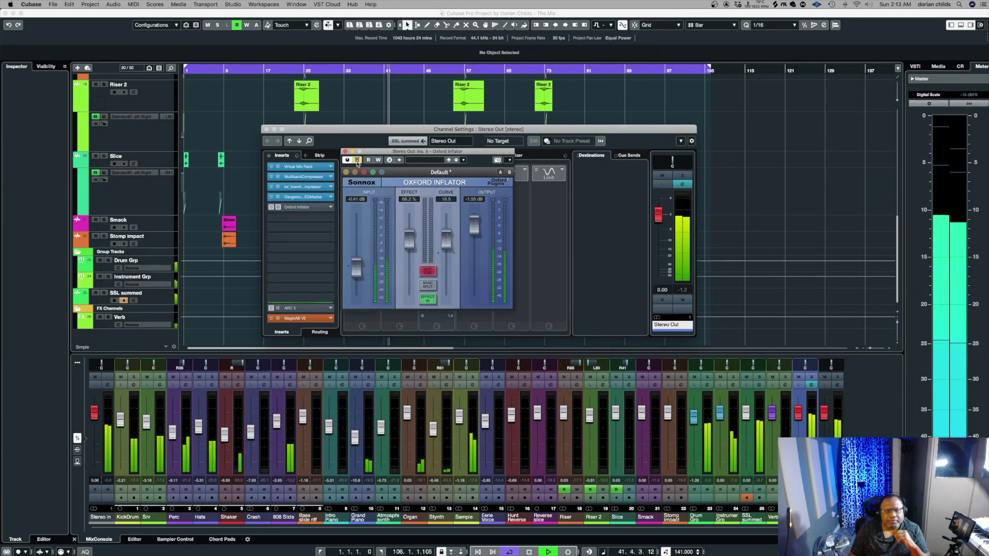
click(357, 160)
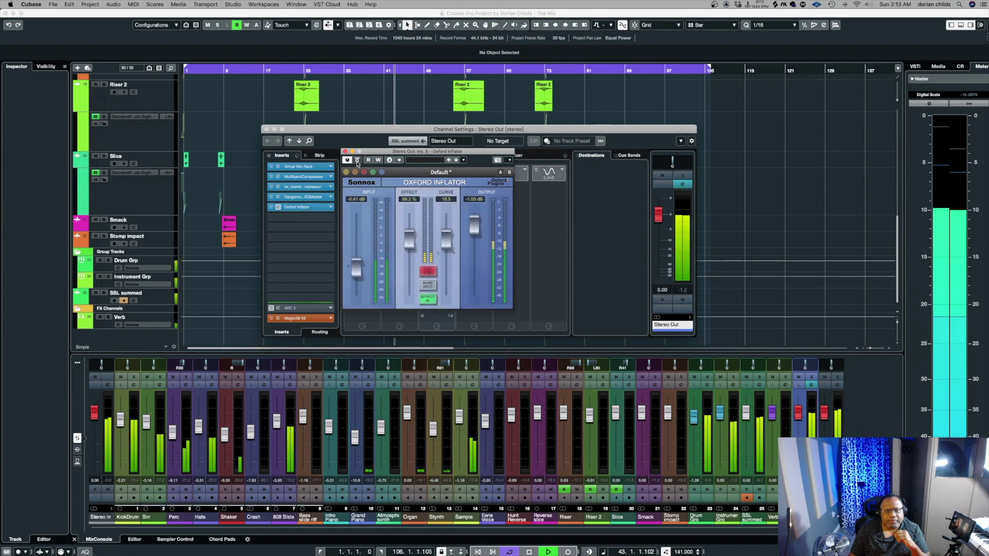
key(space)
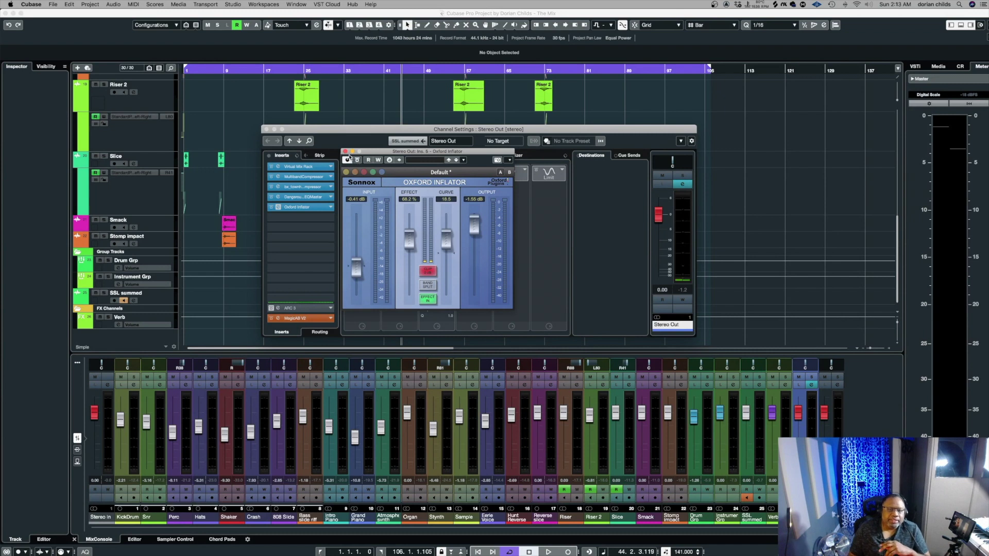
click(345, 151)
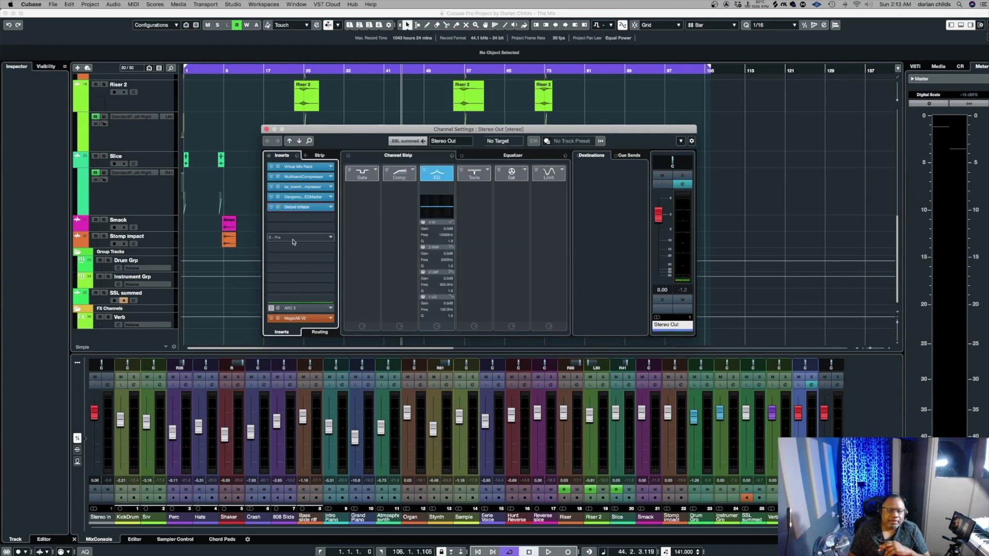
Open the Stereo Out's ARC 3 insert, move its window to the middle and briefly play the mix with it bypassed
click(277, 309)
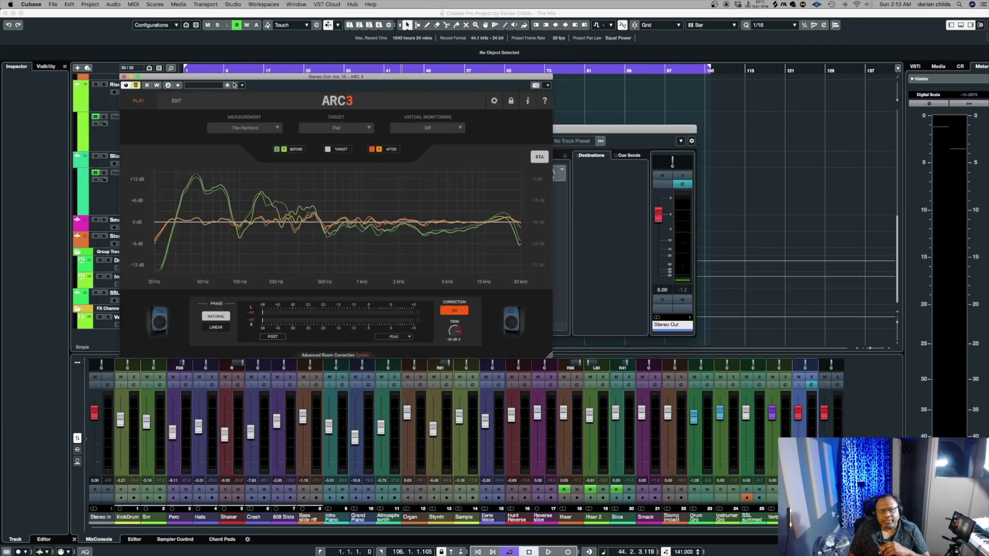
drag(235, 78, 389, 116)
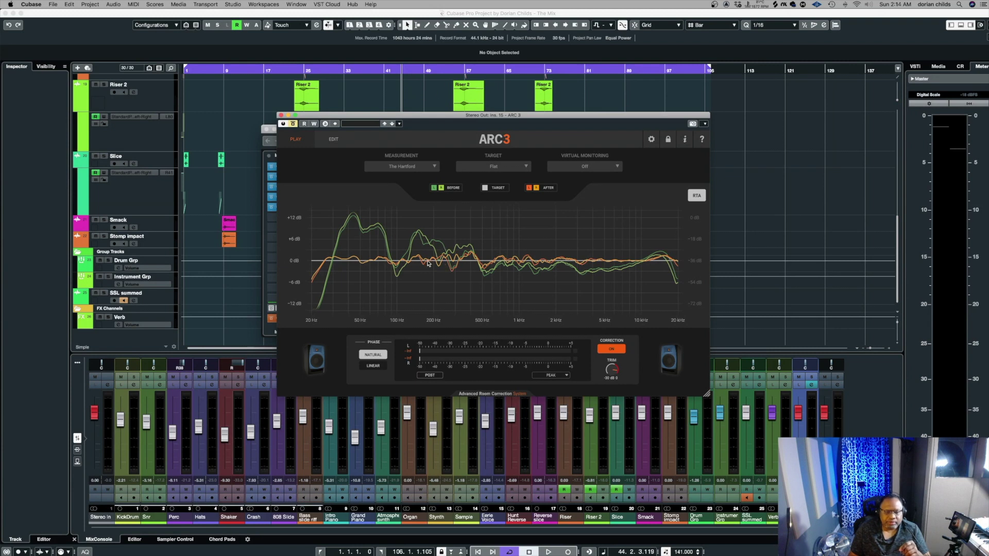
key(space)
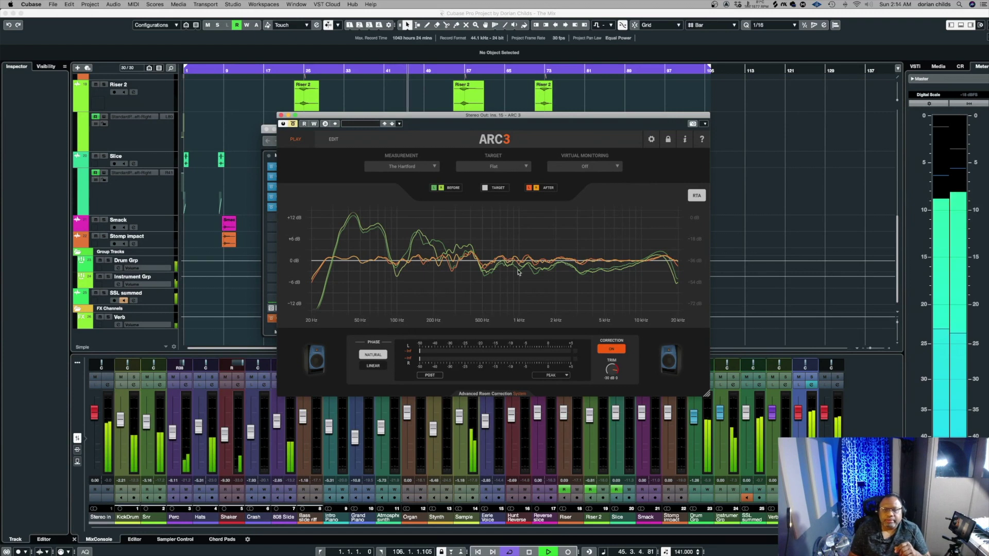
key(space)
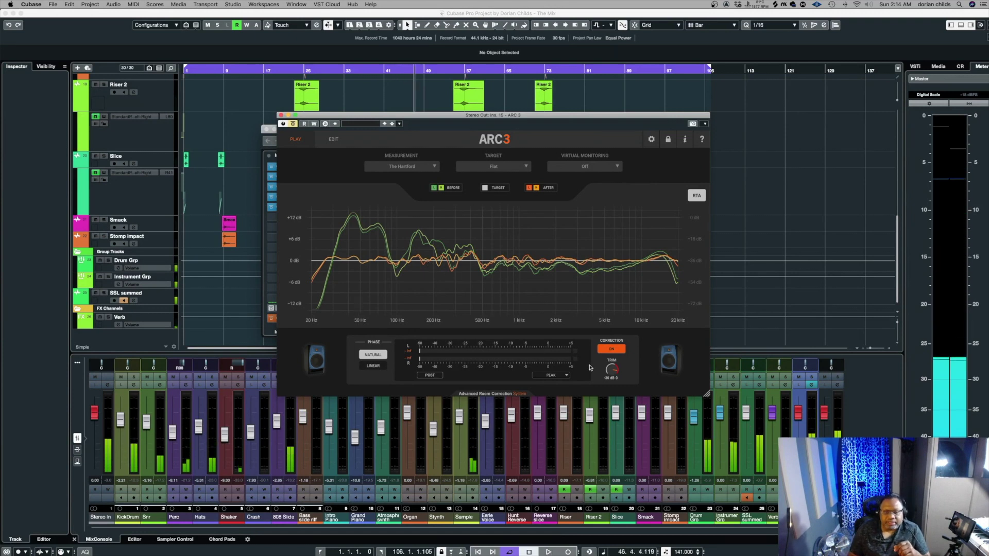
Take ARC 3 out of bypass and play the mix through the room correction
click(292, 125)
key(space)
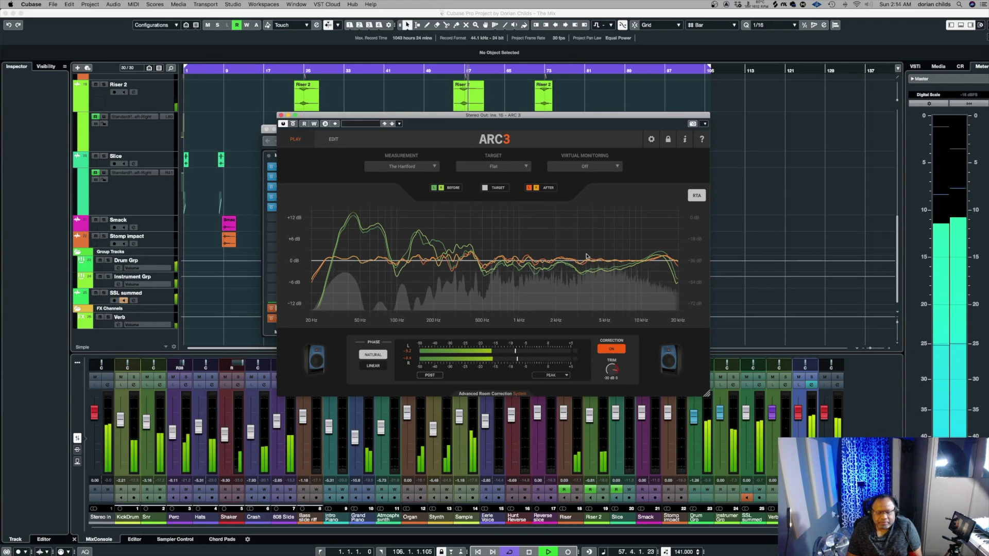
key(space)
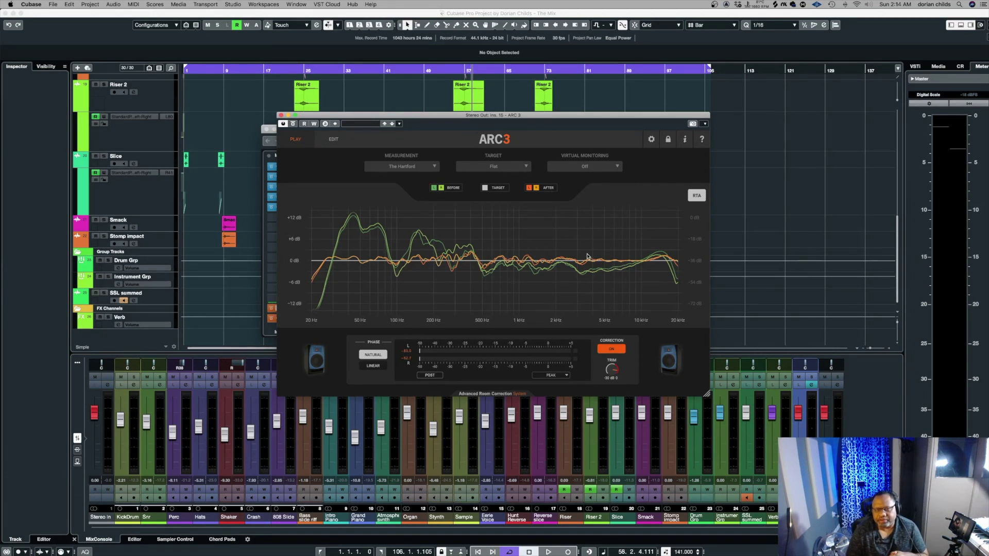
Set ARC 3's virtual monitoring to 15" Laptop and play the mix through it
click(596, 165)
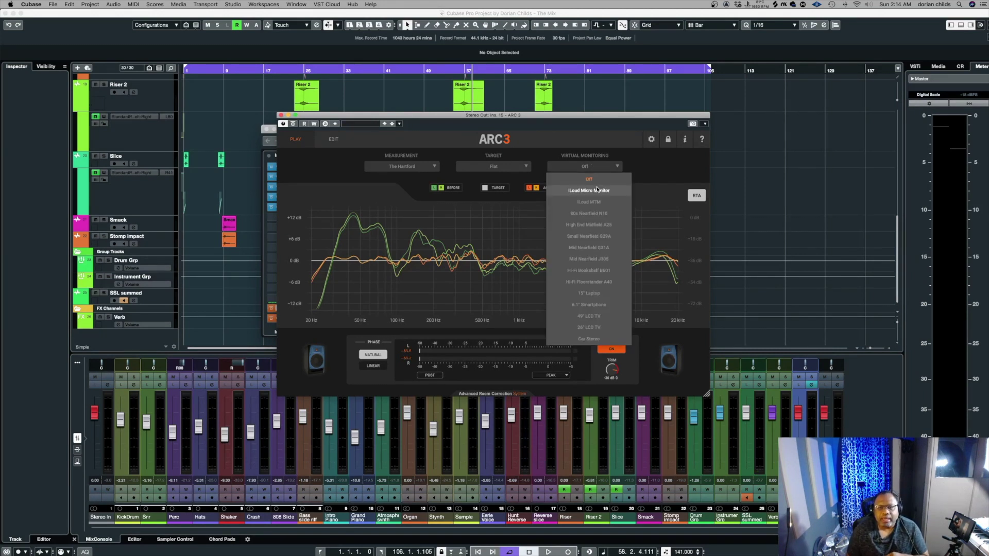
click(620, 294)
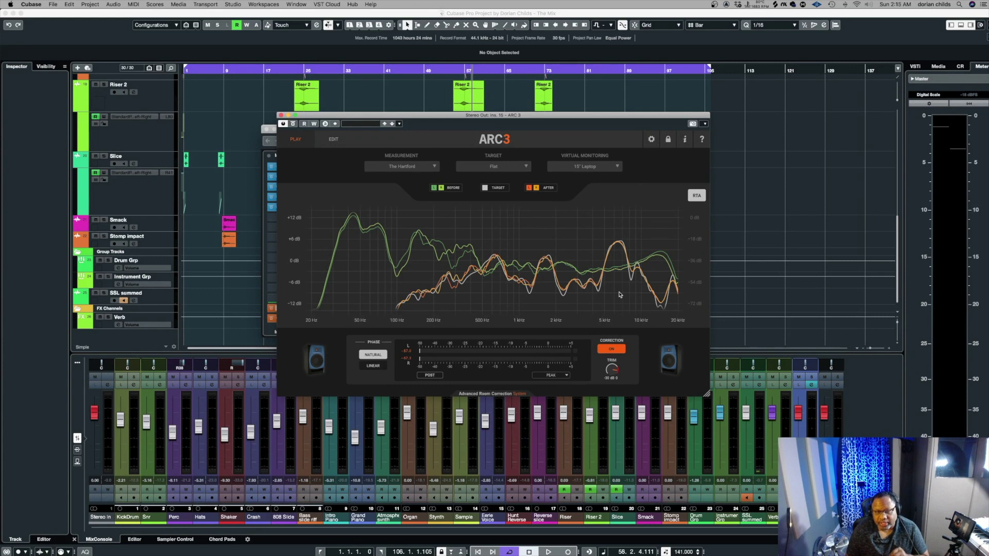
key(space)
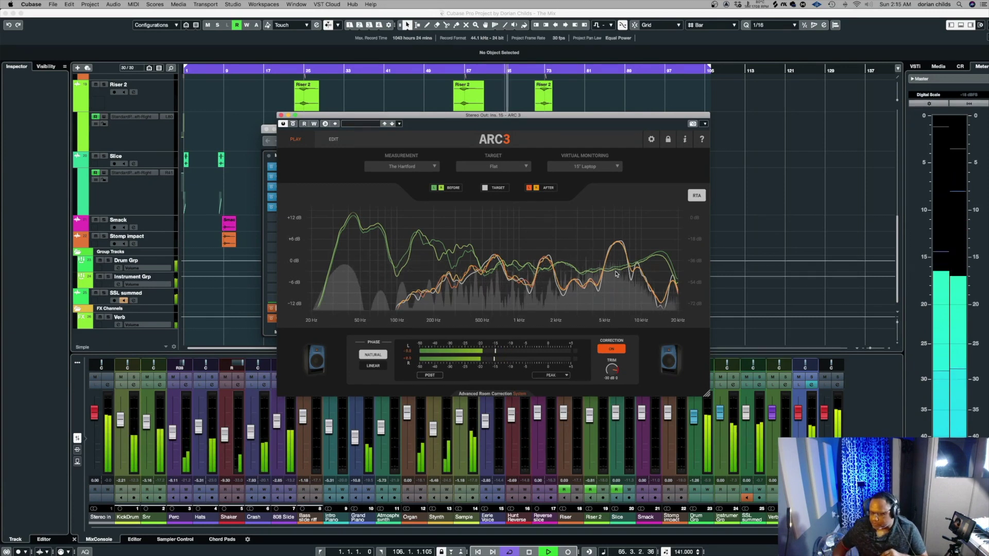
Stop playback, switch ARC 3's virtual monitoring to 6.1" Smartphone and audition the mix through it
key(space)
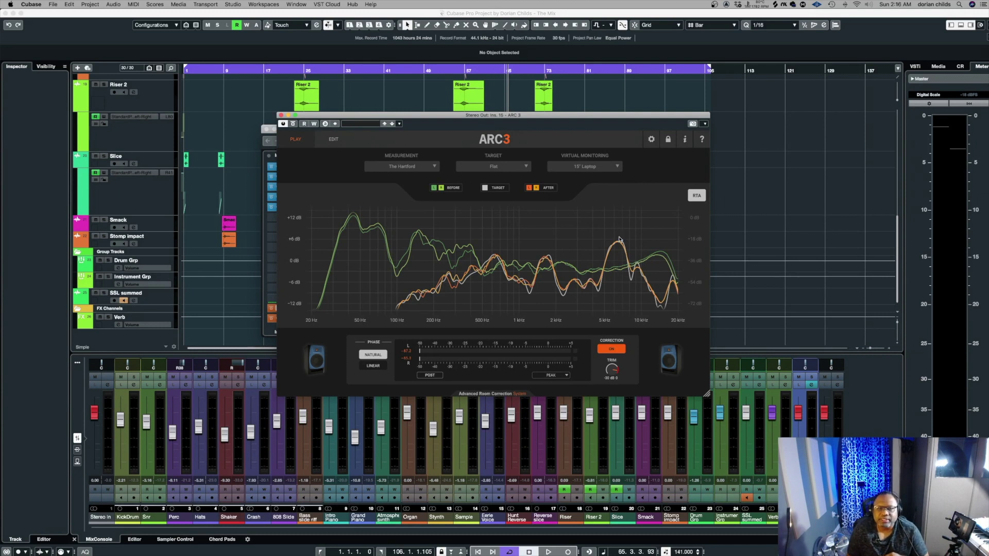
click(614, 167)
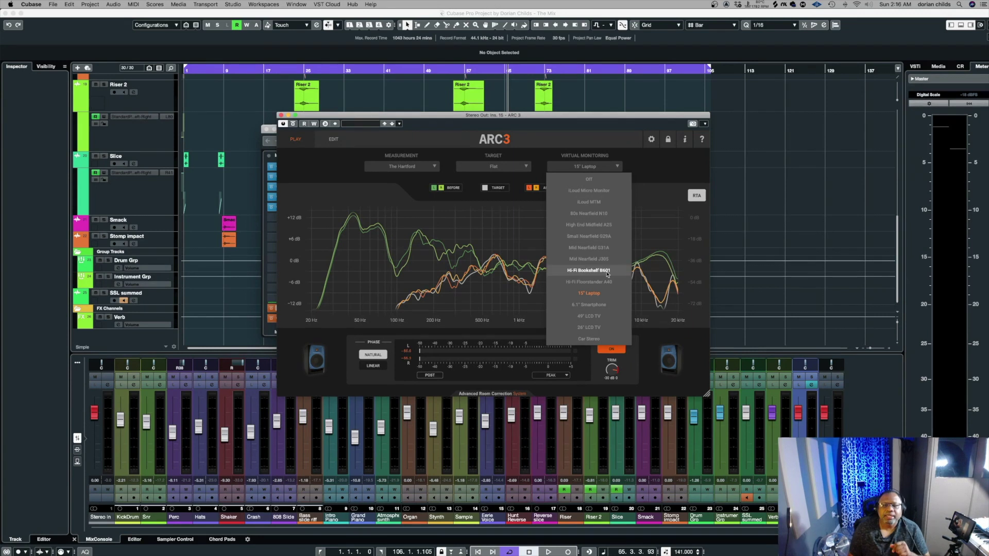
click(597, 304)
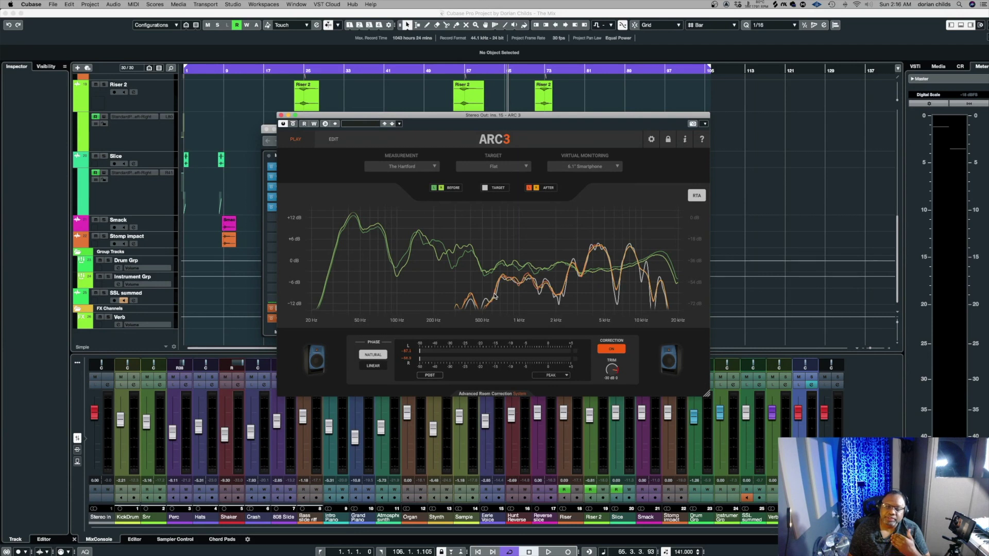
key(space)
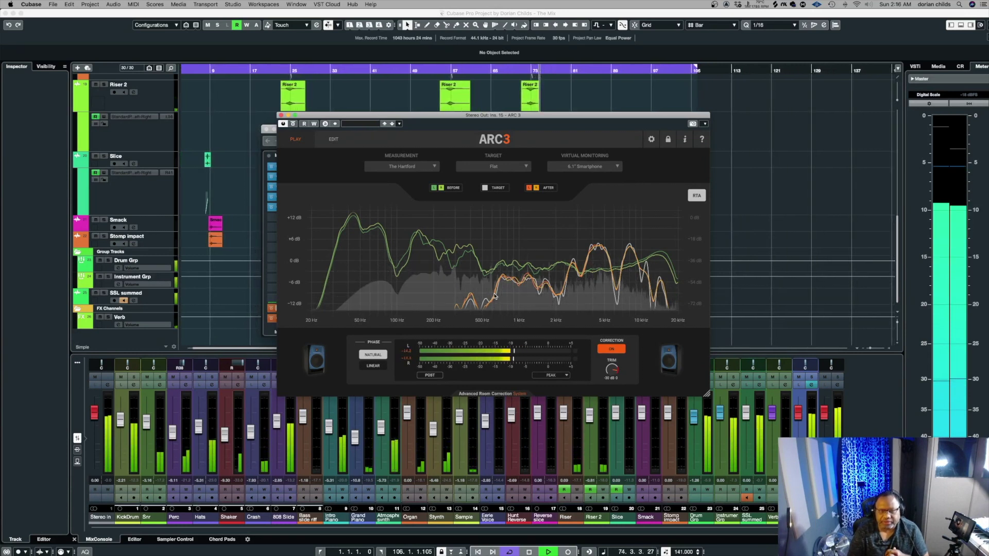
key(space)
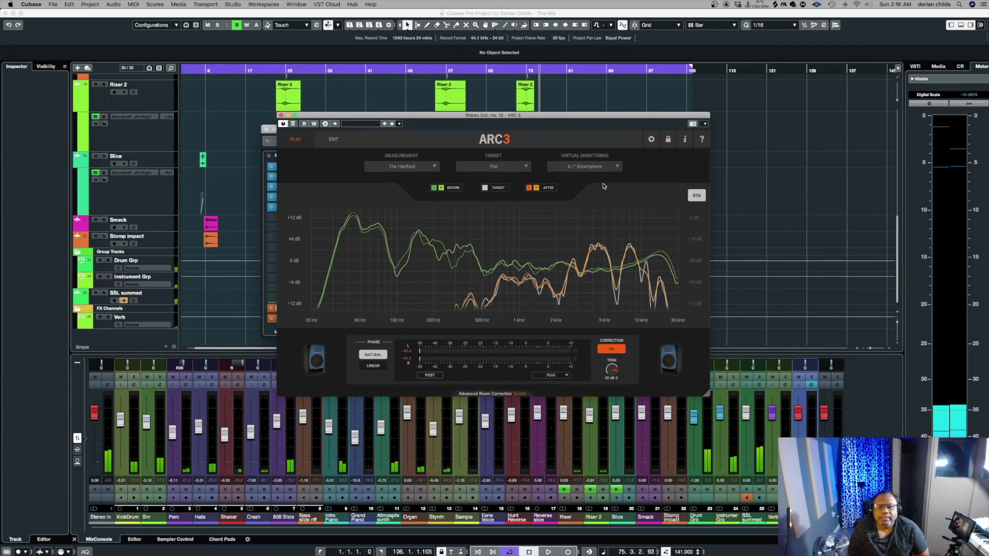
Set ARC 3's virtual monitoring to 49" LCD TV and play a short passage of the mix through it
click(617, 167)
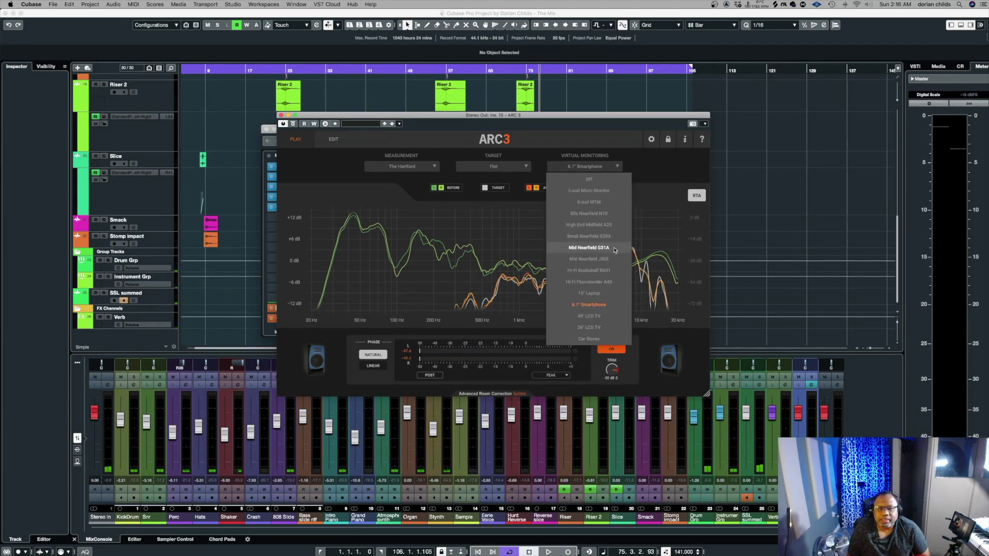
click(617, 314)
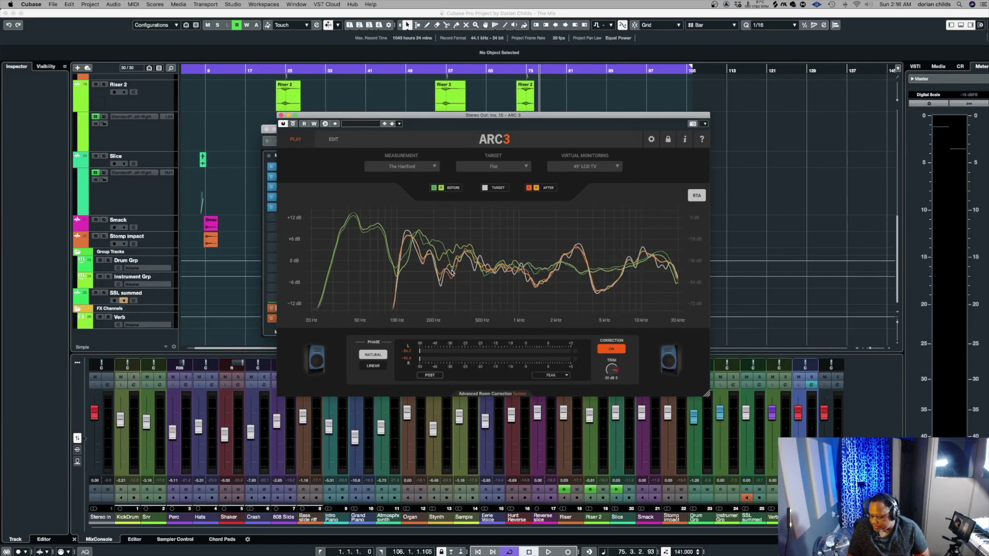
key(space)
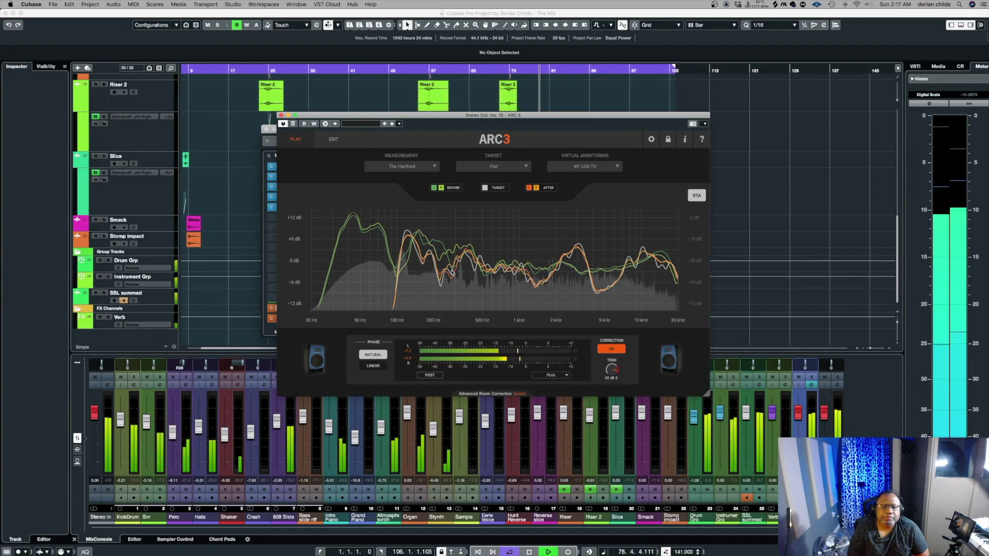
key(space)
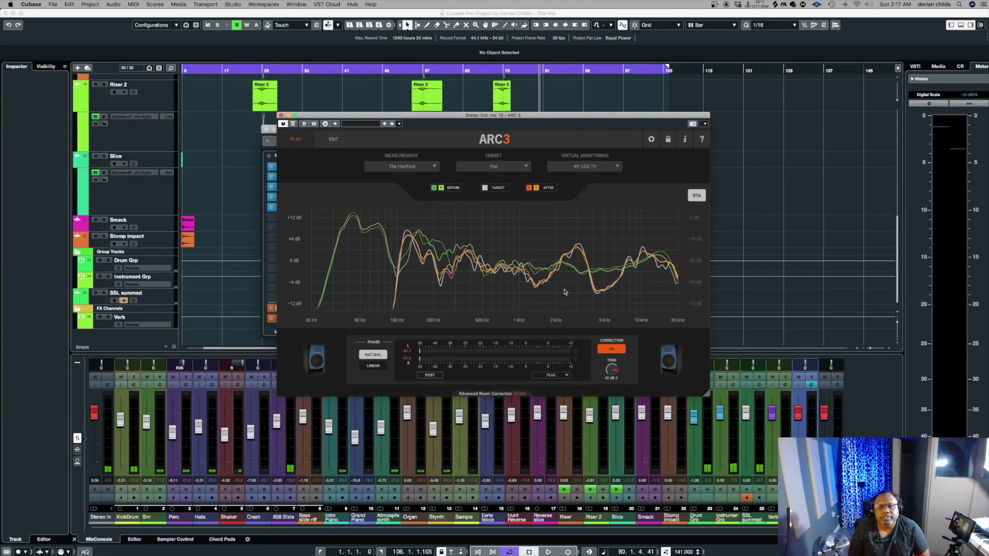
Set ARC 3's virtual monitoring to Car Stereo, play the mix through it and close the ARC 3 editor
click(598, 170)
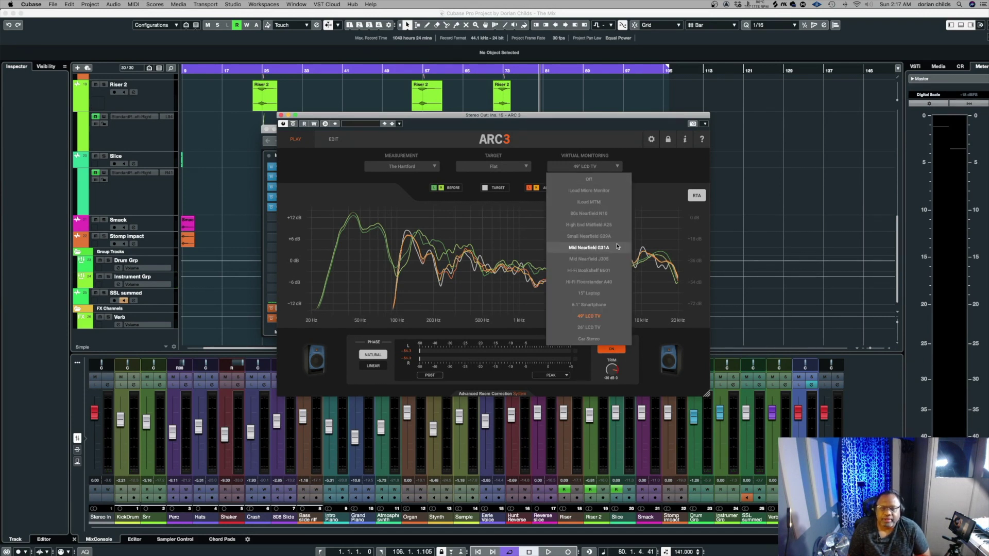
click(589, 339)
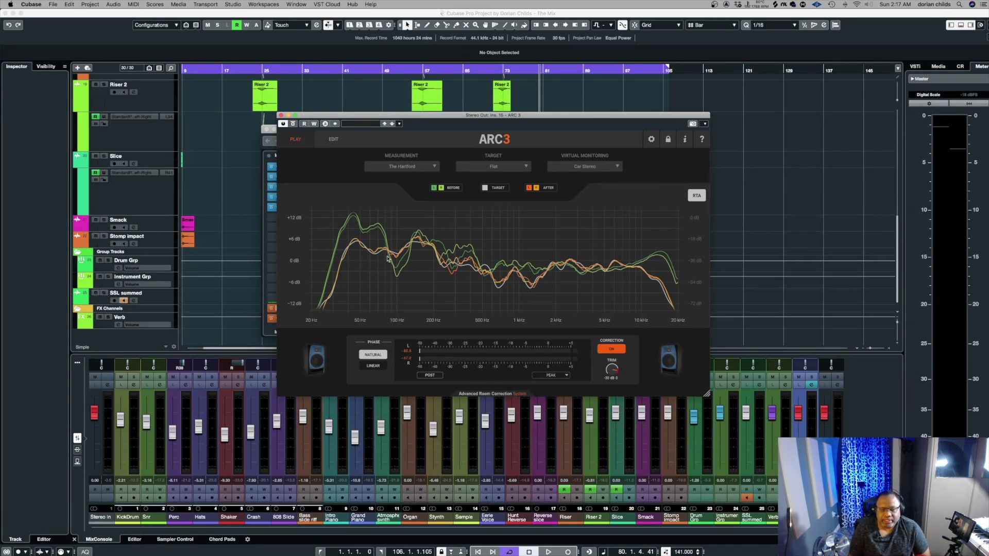
key(space)
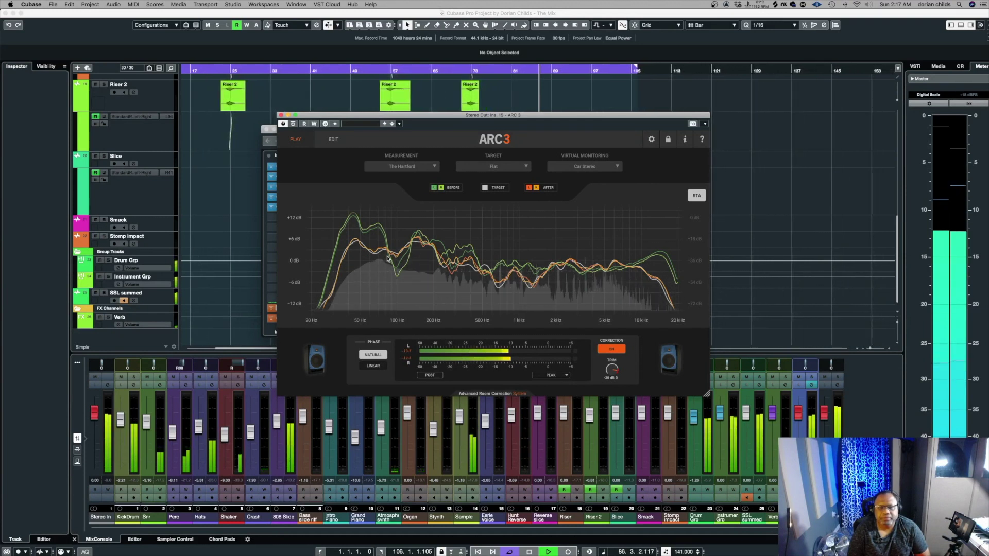
key(space)
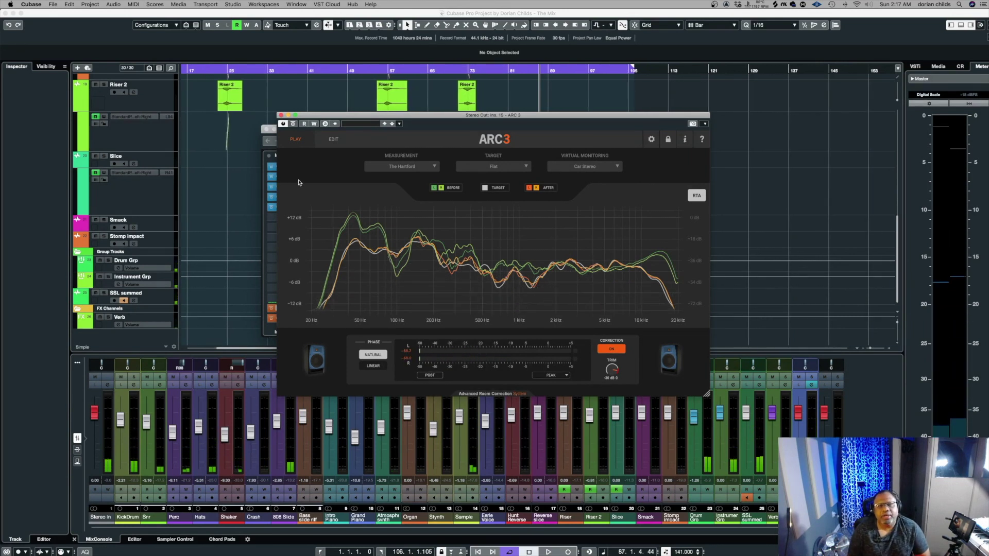
click(281, 116)
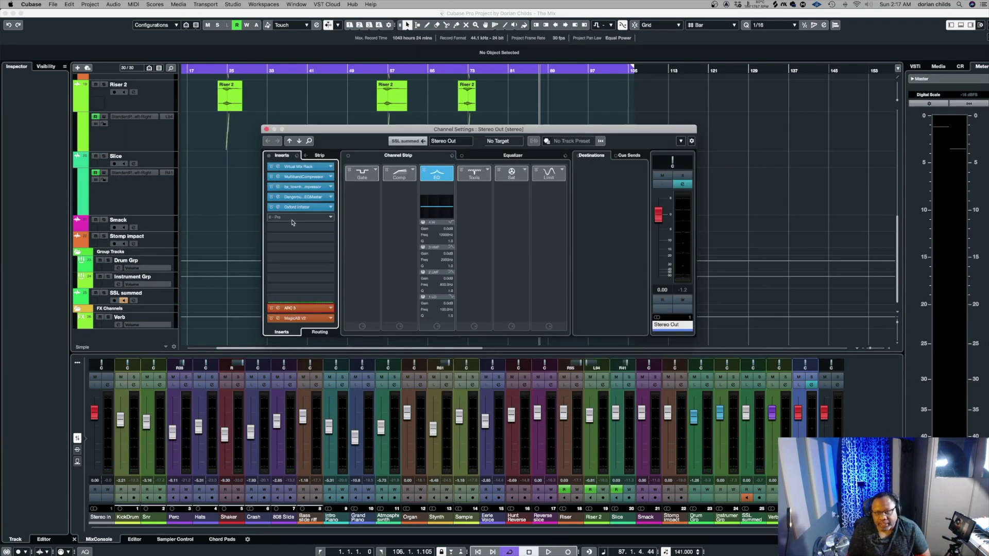
Open the Stereo Out's MagicAB V2 insert and move its window over the middle of the project
click(278, 320)
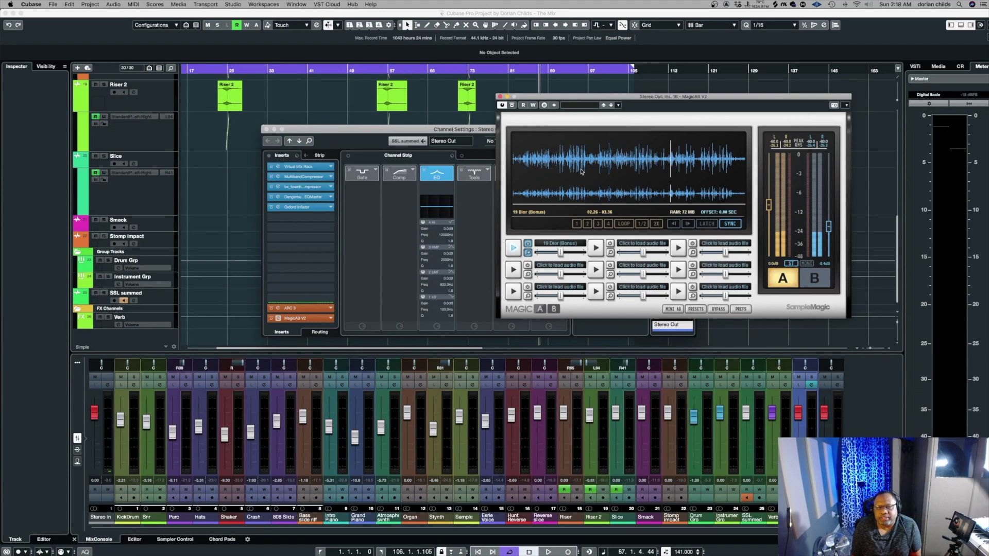
drag(602, 97, 436, 210)
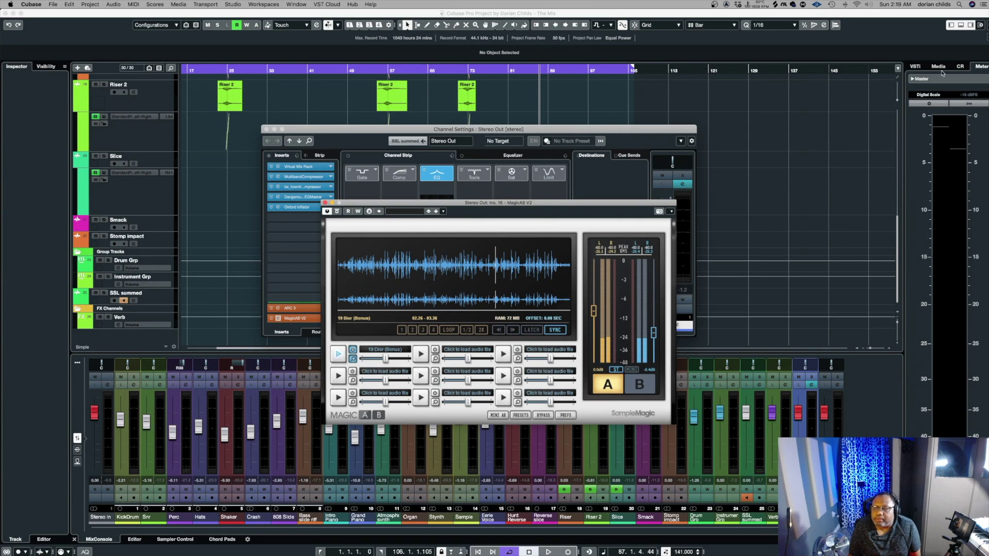
Show the Control Room section and move the MagicAB V2 window up so it clears the mixer channels
click(960, 67)
click(959, 67)
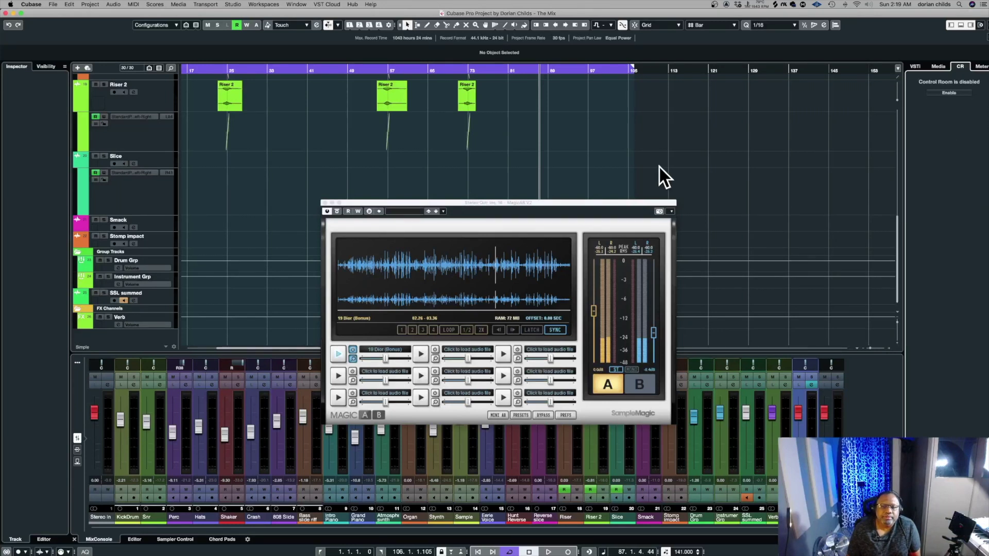
drag(420, 206, 399, 140)
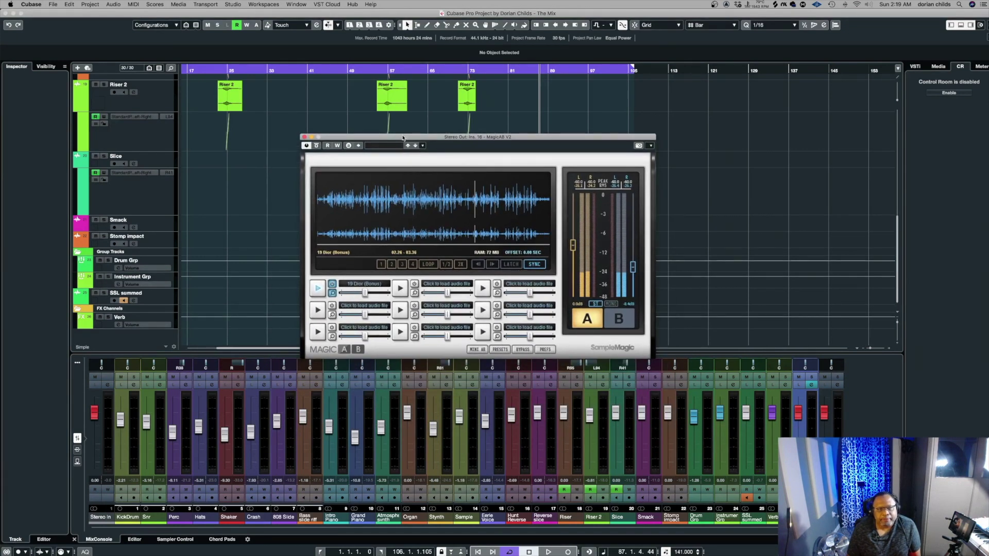
drag(403, 138, 383, 129)
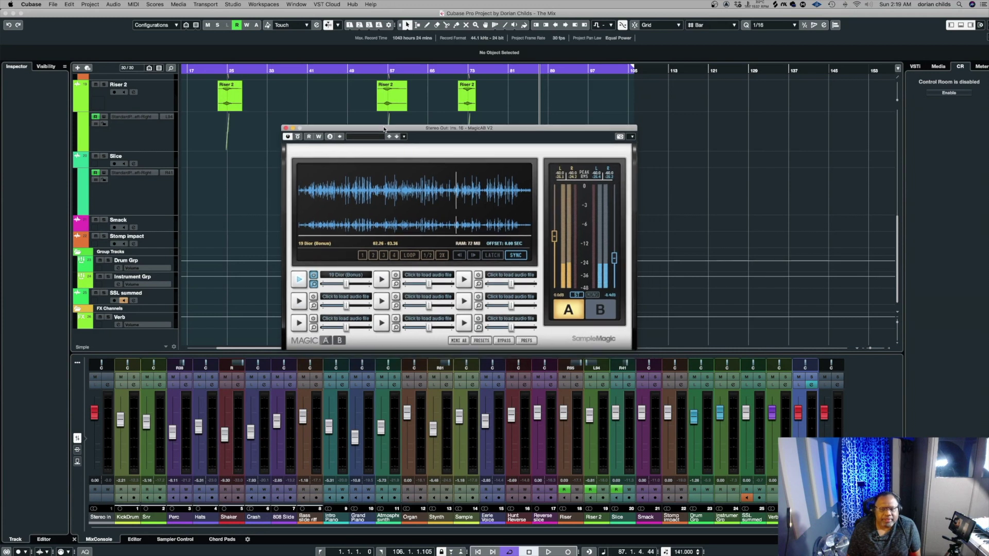